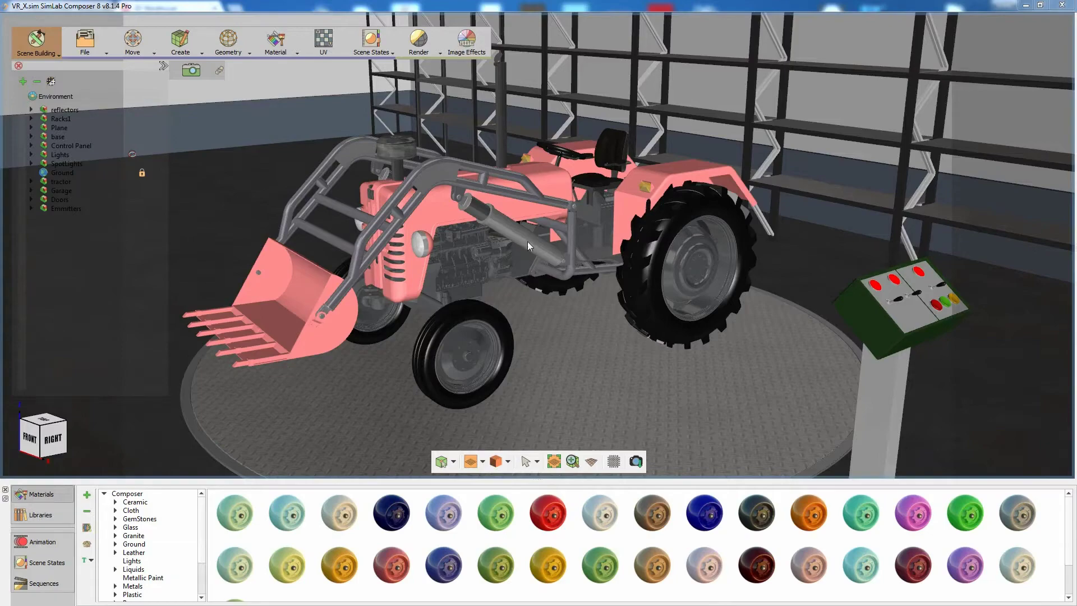
Switch the workspace from scene building to the Virtual Reality mode
{"action": "left_click_drag", "start_coordinate": [527, 241], "coordinate": [598, 261]}
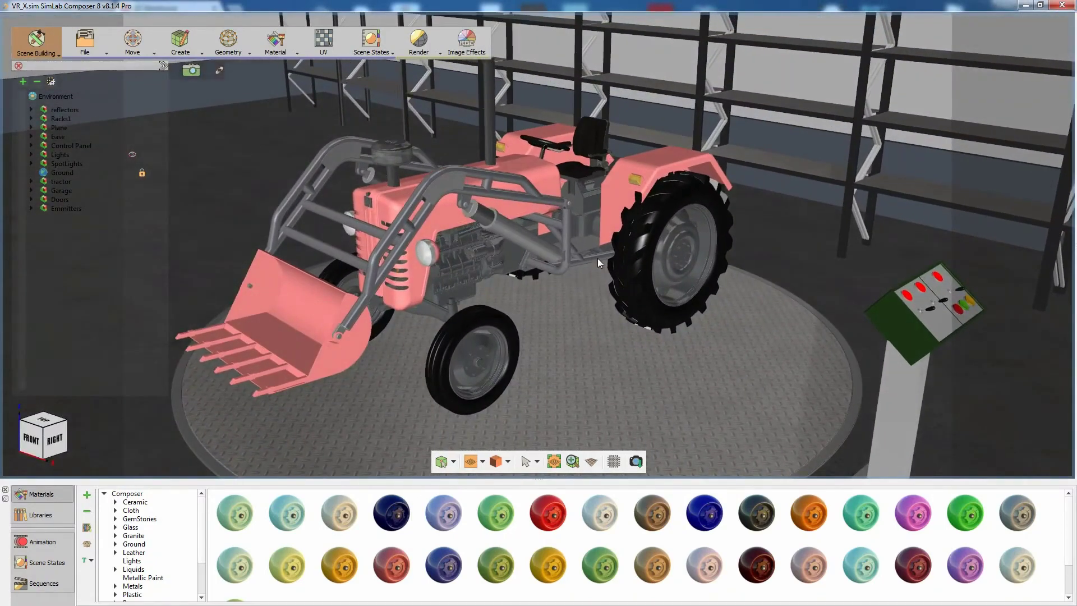
{"action": "left_click", "coordinate": [50, 53]}
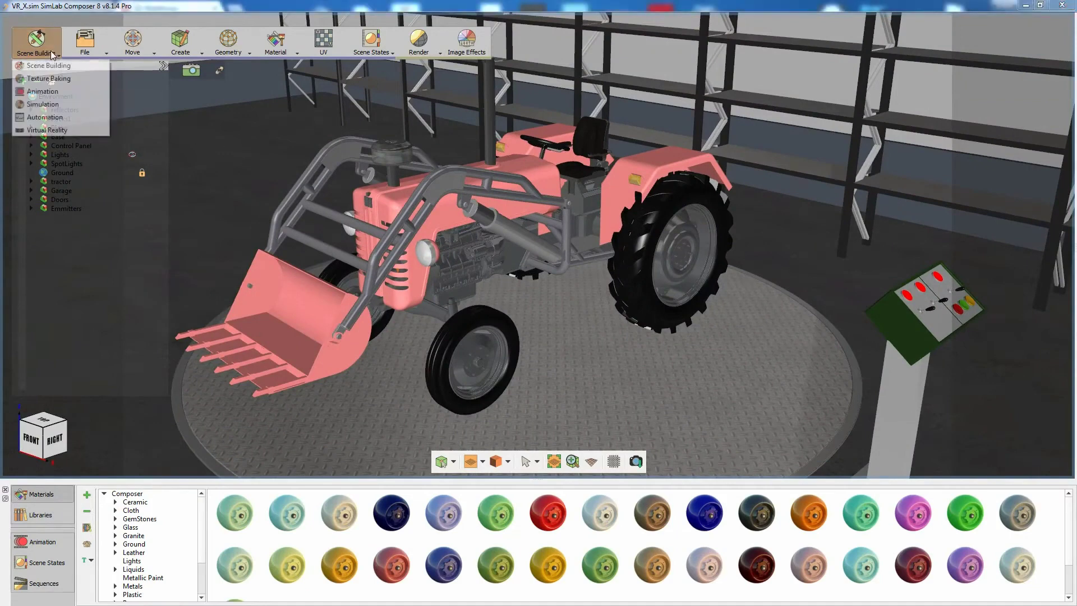
{"action": "left_click", "coordinate": [54, 129]}
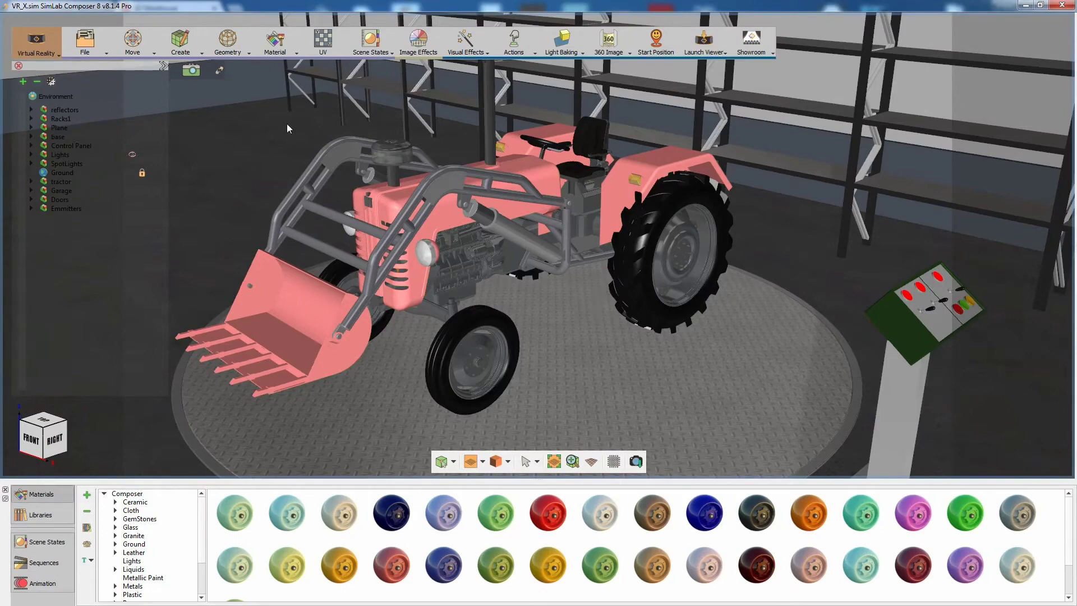
Place the viewer start position on the floor in front of the tractor's bucket and rotate it about 71 degrees to face the tractor
{"action": "left_click", "coordinate": [653, 48]}
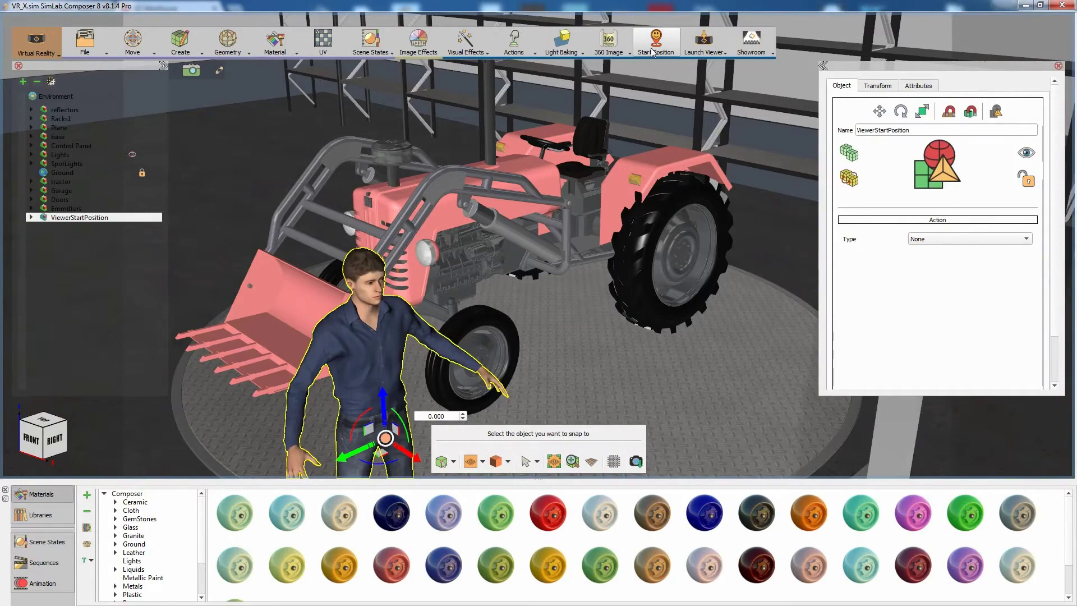
{"action": "middle_click_drag", "start_coordinate": [543, 225], "coordinate": [522, 219]}
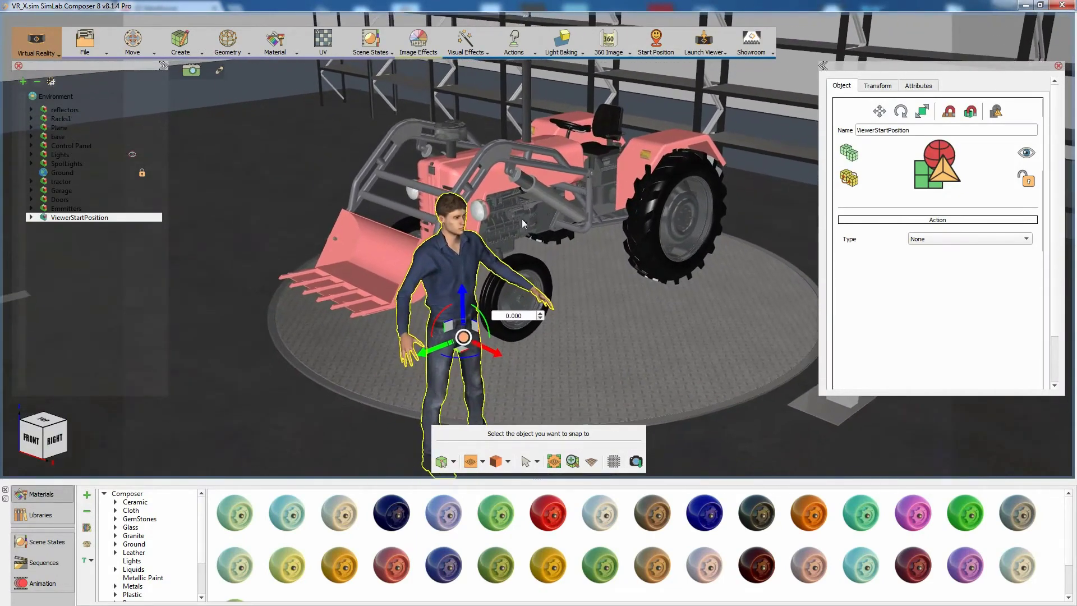
{"action": "left_click", "coordinate": [246, 392]}
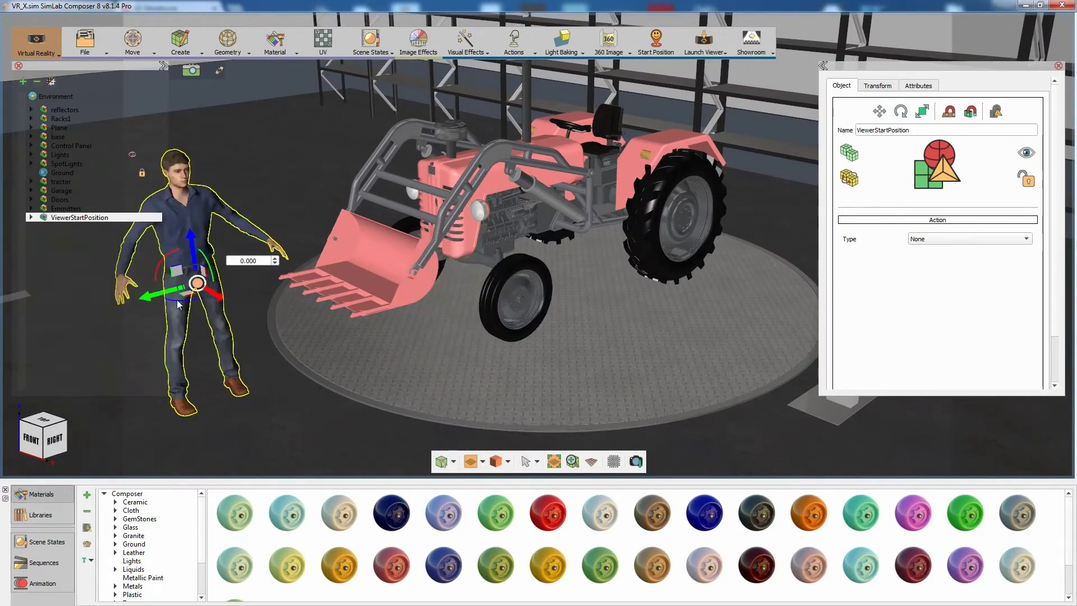
{"action": "left_click_drag", "start_coordinate": [177, 304], "coordinate": [247, 308]}
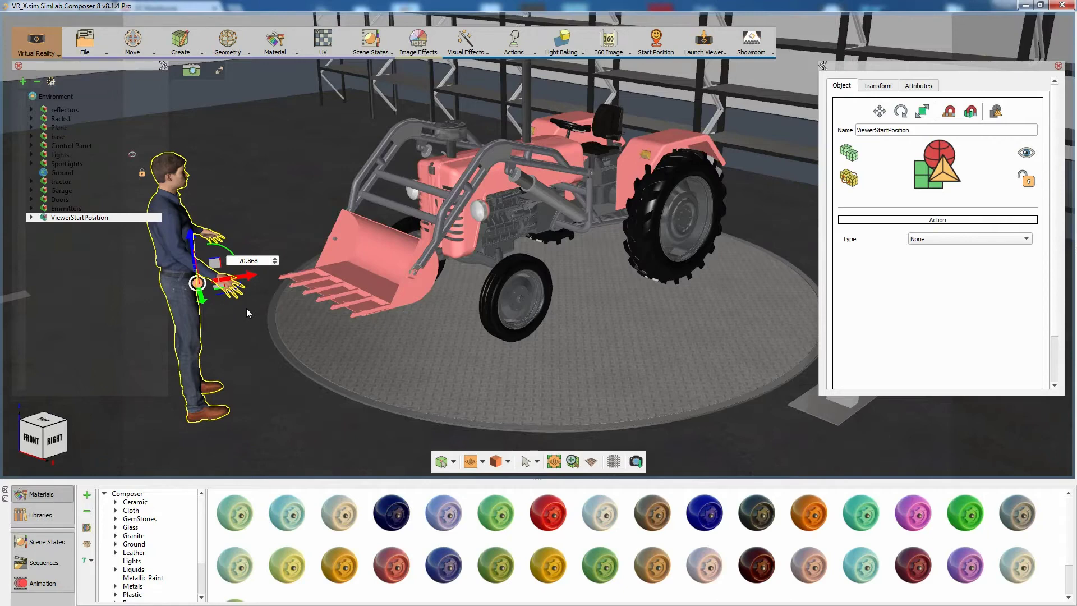
Make the round platform, its outer rim, the garage floor and the floor grating walkable ground for the VR viewer
{"action": "left_click", "coordinate": [466, 42]}
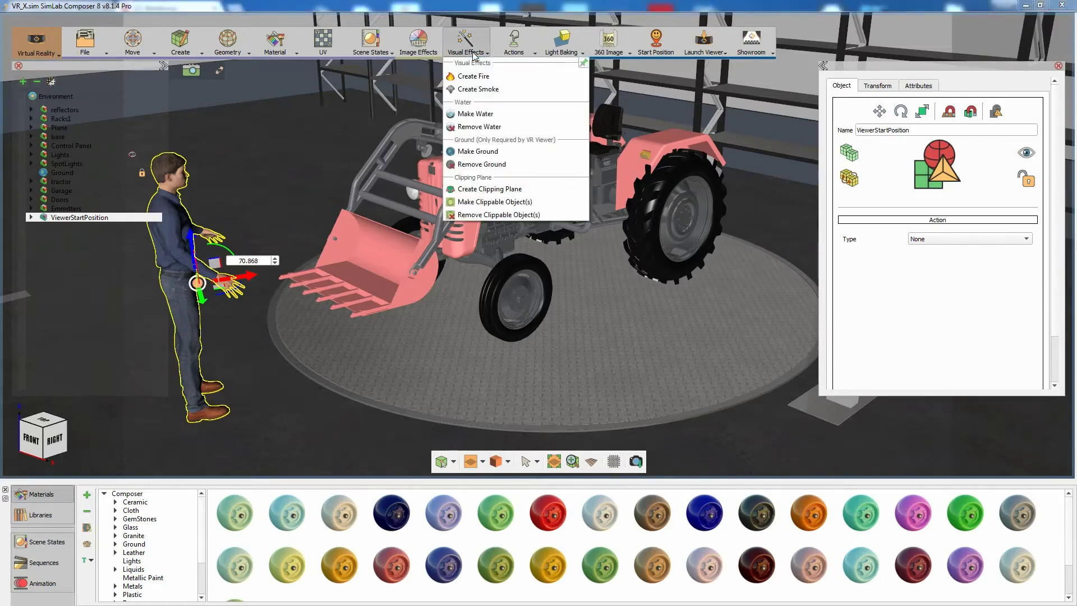
{"action": "left_click", "coordinate": [471, 151]}
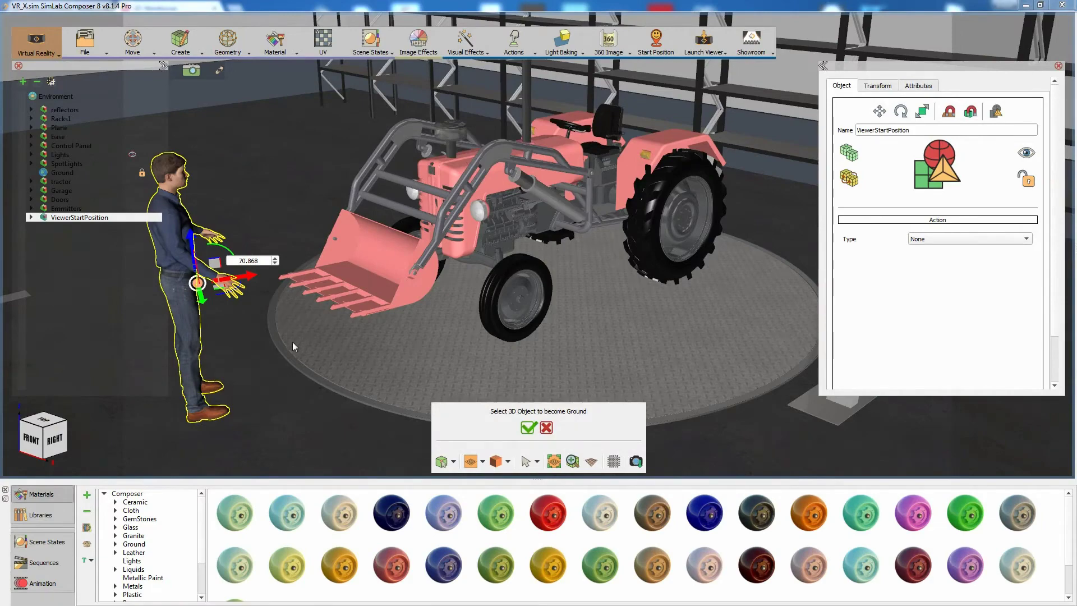
{"action": "scroll", "coordinate": [290, 348], "scroll_direction": "down", "scroll_amount": 2}
{"action": "middle_click_drag", "start_coordinate": [290, 322], "coordinate": [353, 269]}
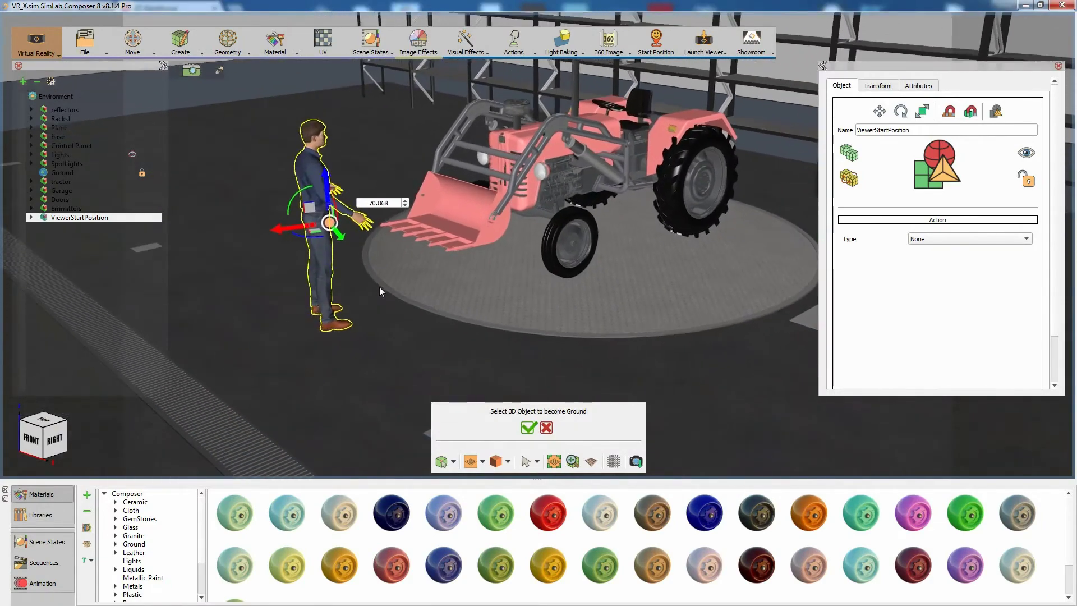
{"action": "left_click", "coordinate": [436, 274]}
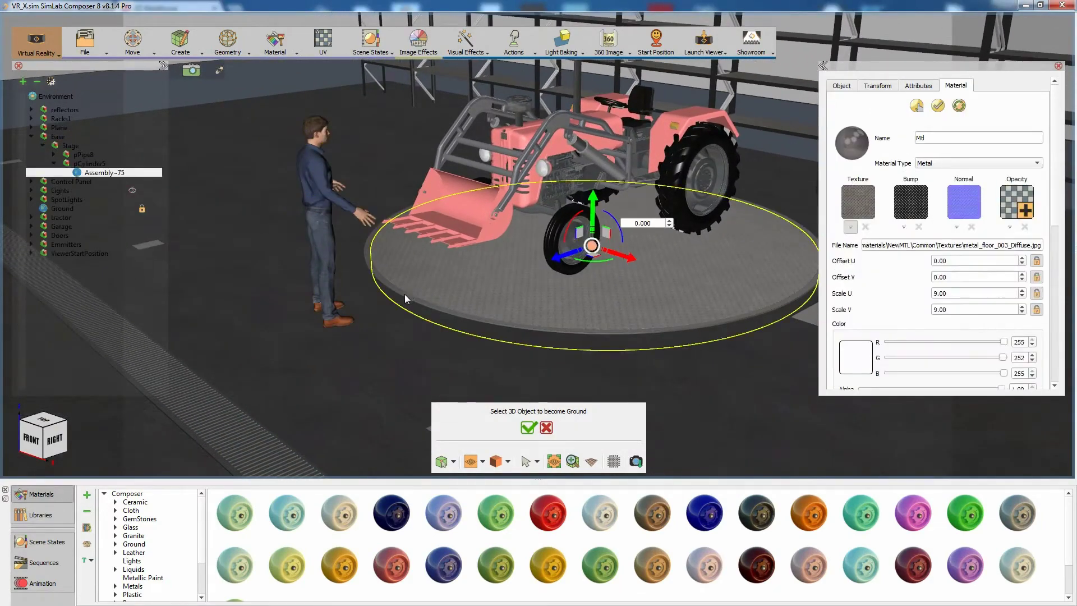
{"action": "left_click", "coordinate": [405, 293], "text": "ctrl"}
{"action": "left_click", "coordinate": [348, 344]}
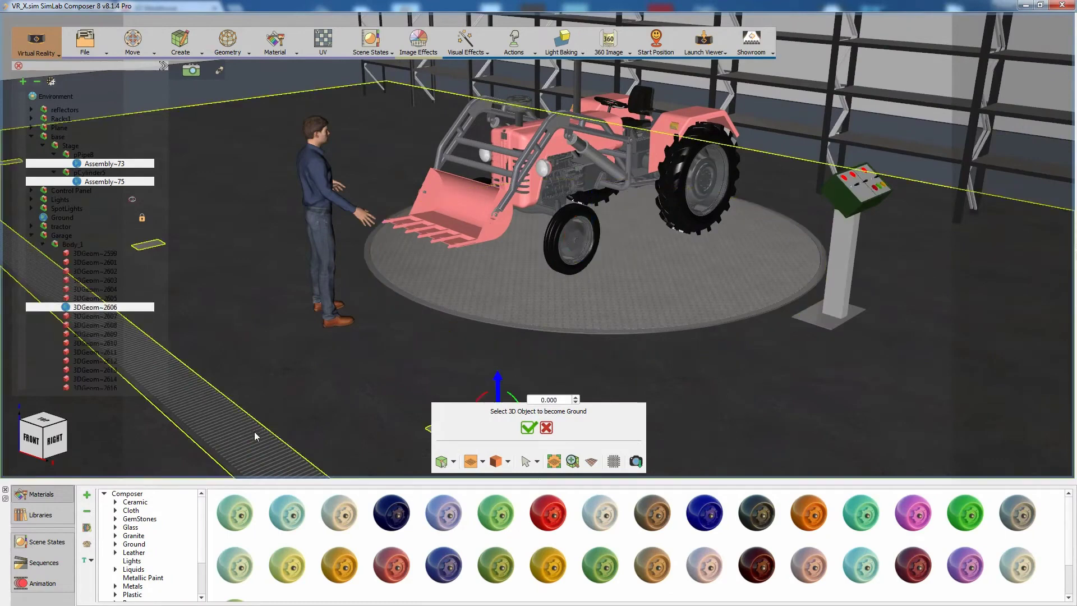
{"action": "left_click", "coordinate": [254, 432], "text": "ctrl"}
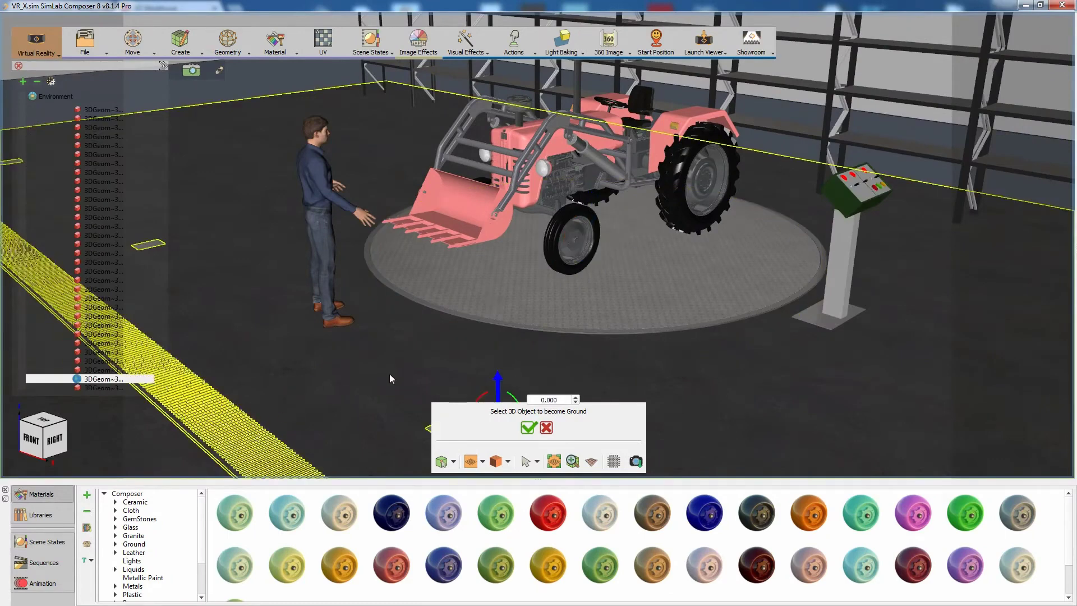
{"action": "left_click", "coordinate": [528, 428]}
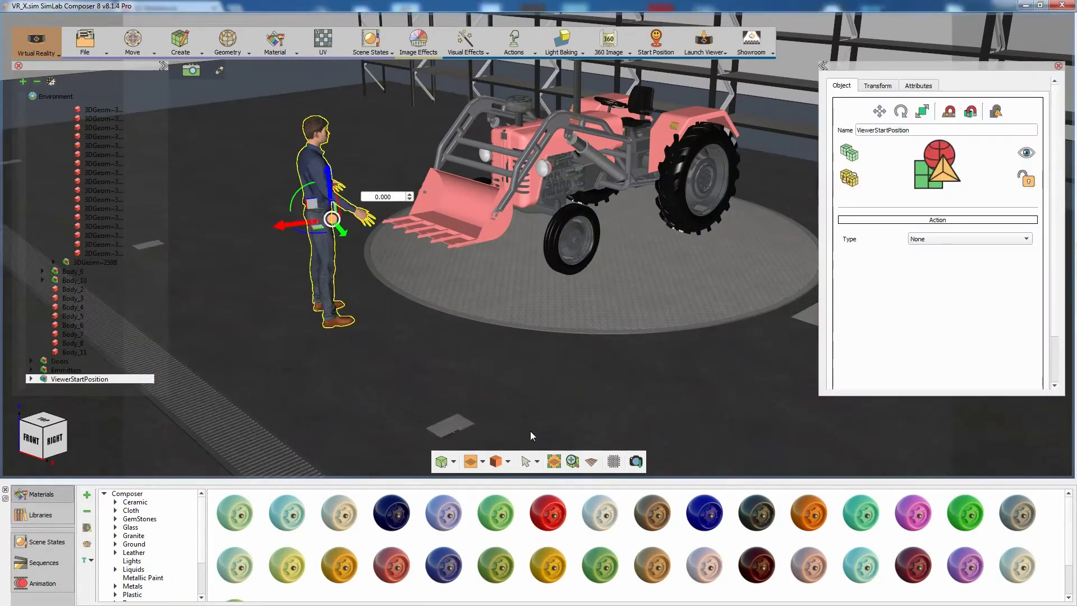
Adjust the environment's sun direction interactively to an elevation of about 32.1 and a horizontal angle of about 329.2
{"action": "middle_click_drag", "start_coordinate": [516, 373], "coordinate": [474, 370]}
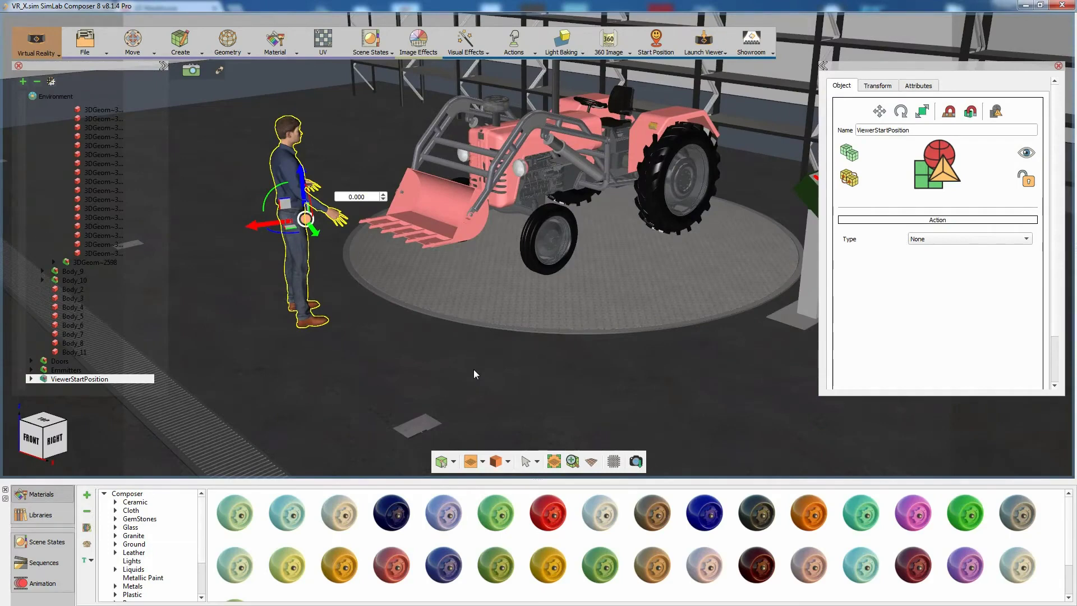
{"action": "left_click", "coordinate": [59, 97]}
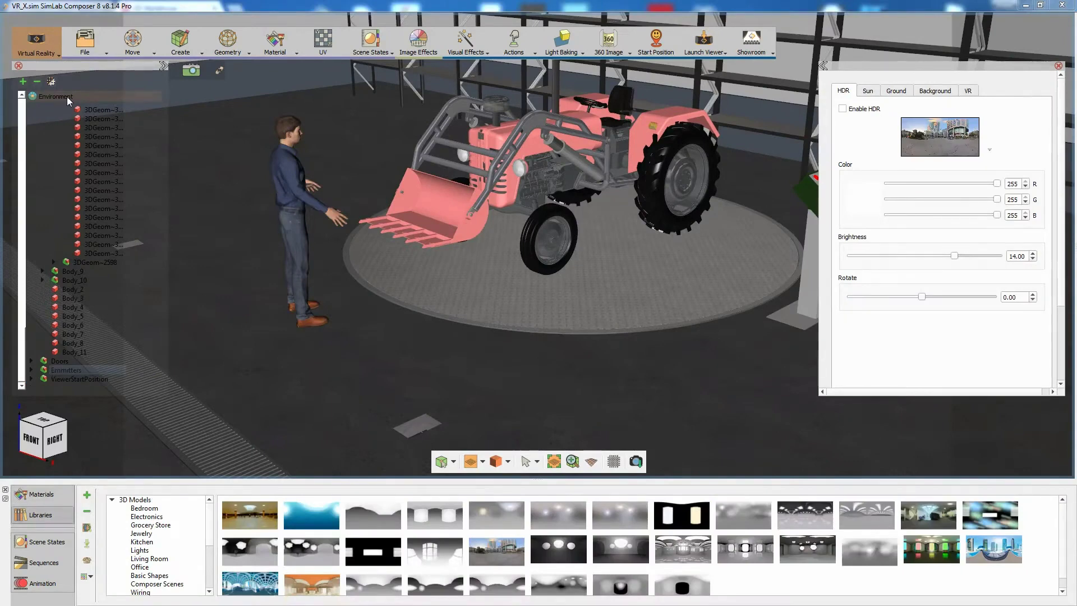
{"action": "left_click", "coordinate": [868, 92]}
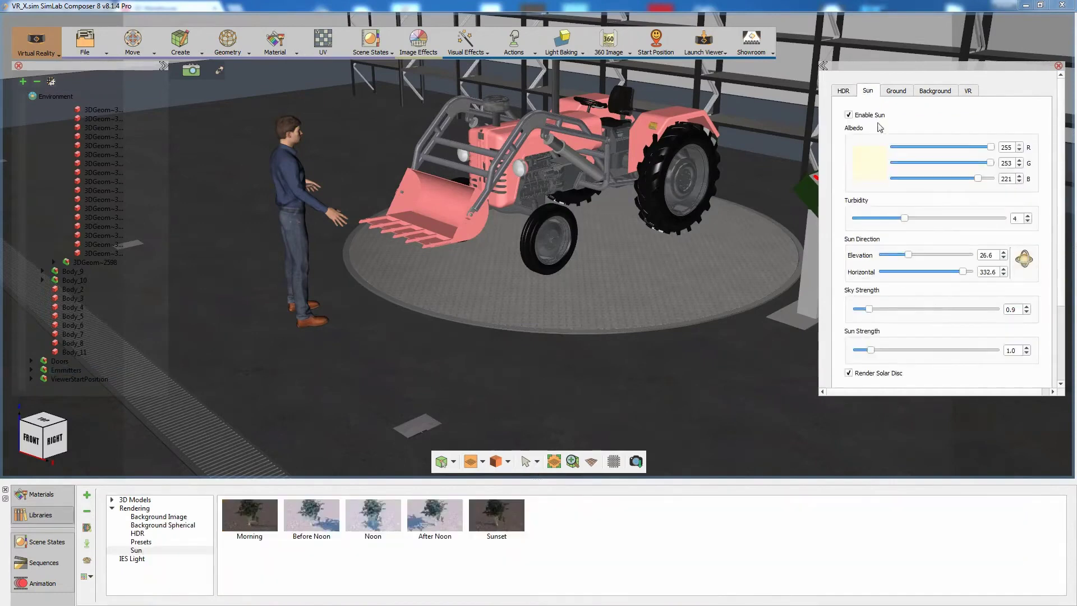
{"action": "left_click", "coordinate": [1021, 261]}
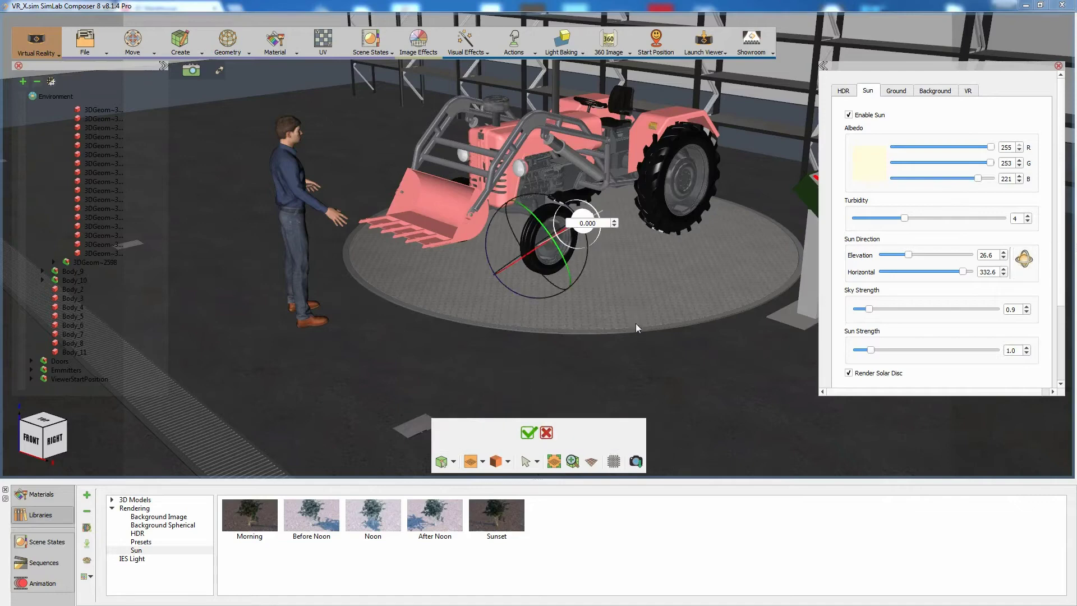
{"action": "mouse_move", "coordinate": [636, 325]}
{"action": "right_mouse_down"}
{"action": "mouse_move", "coordinate": [636, 268]}
{"action": "mouse_move", "coordinate": [579, 265]}
{"action": "right_mouse_up"}
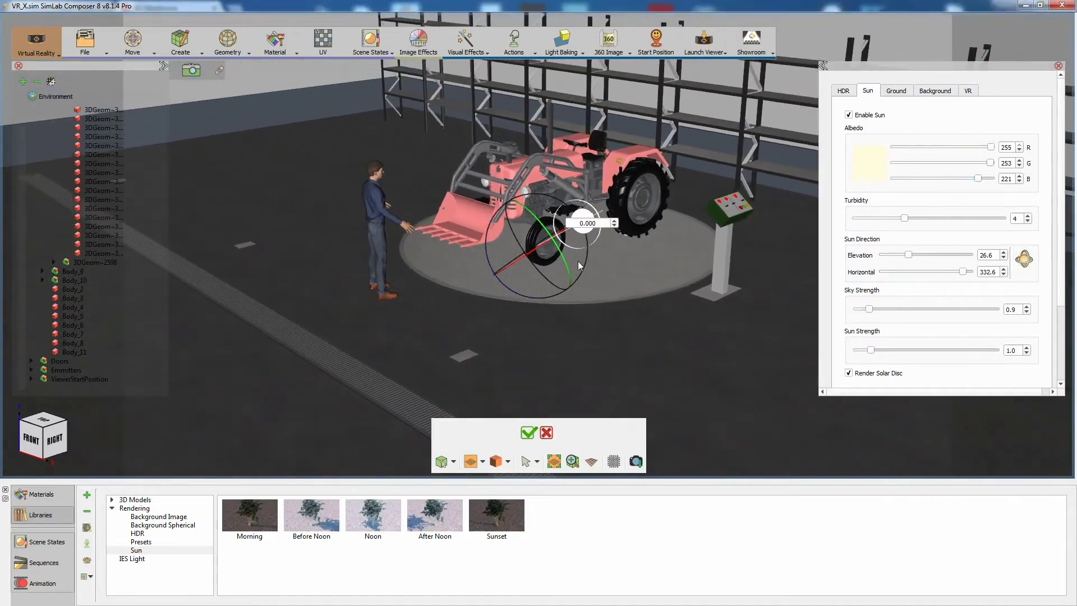
{"action": "left_click_drag", "start_coordinate": [563, 257], "coordinate": [559, 255]}
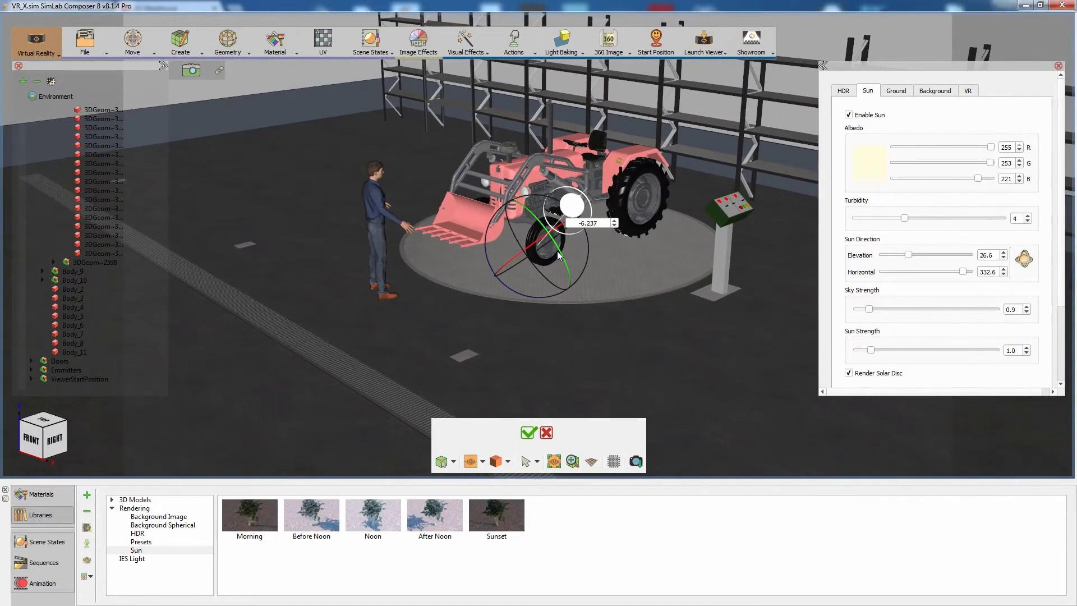
{"action": "left_click", "coordinate": [527, 433]}
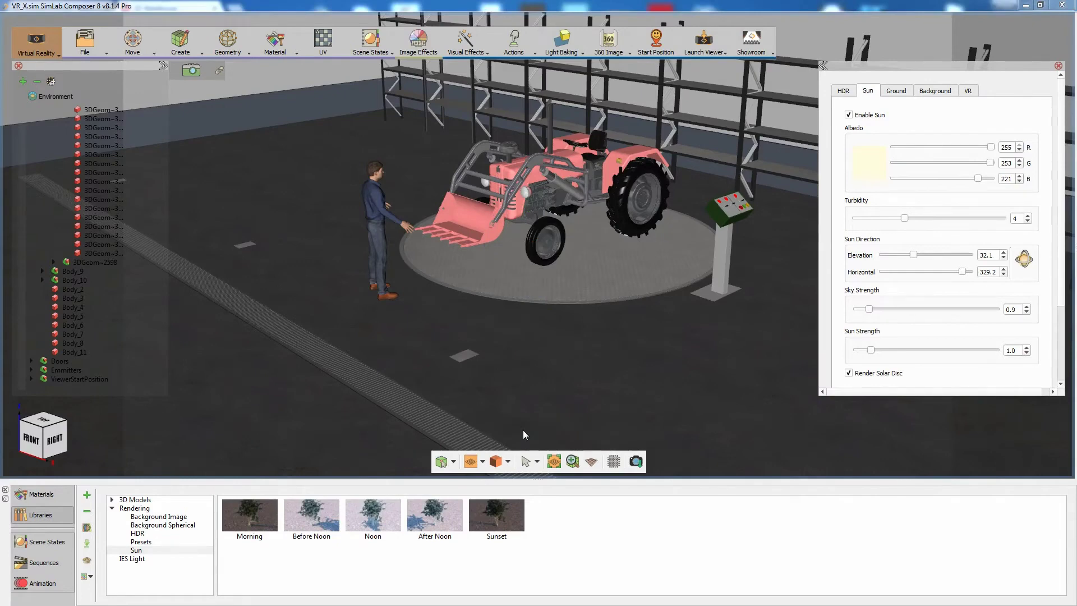
Launch the VR viewer in desktop mode and walk around the garage to inspect the tractor, the platform and the control panel
{"action": "scroll", "coordinate": [533, 201], "scroll_direction": "up", "scroll_amount": 5}
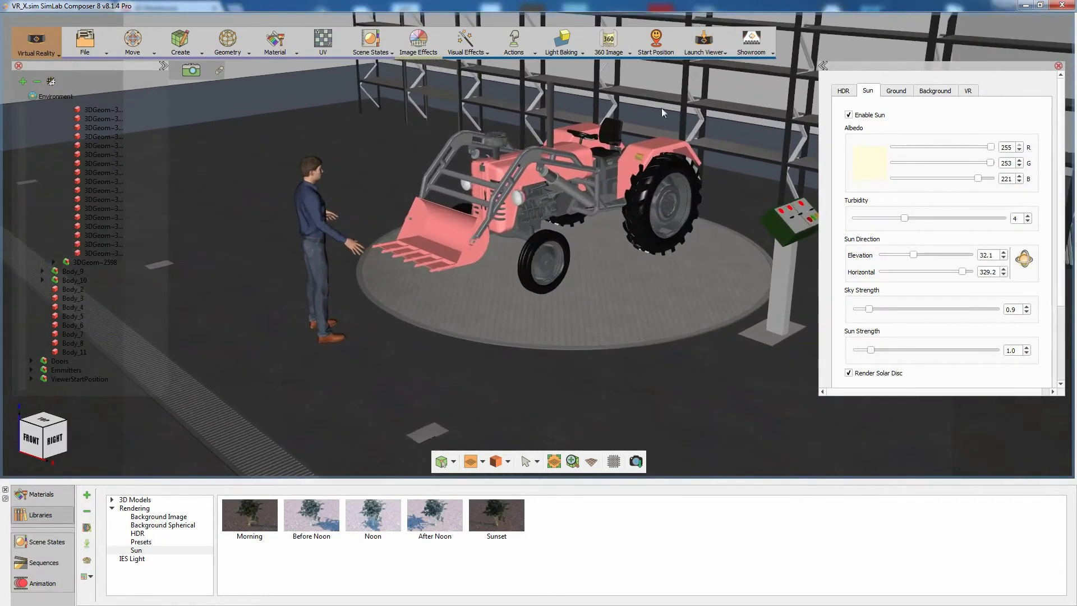
{"action": "left_click", "coordinate": [701, 52]}
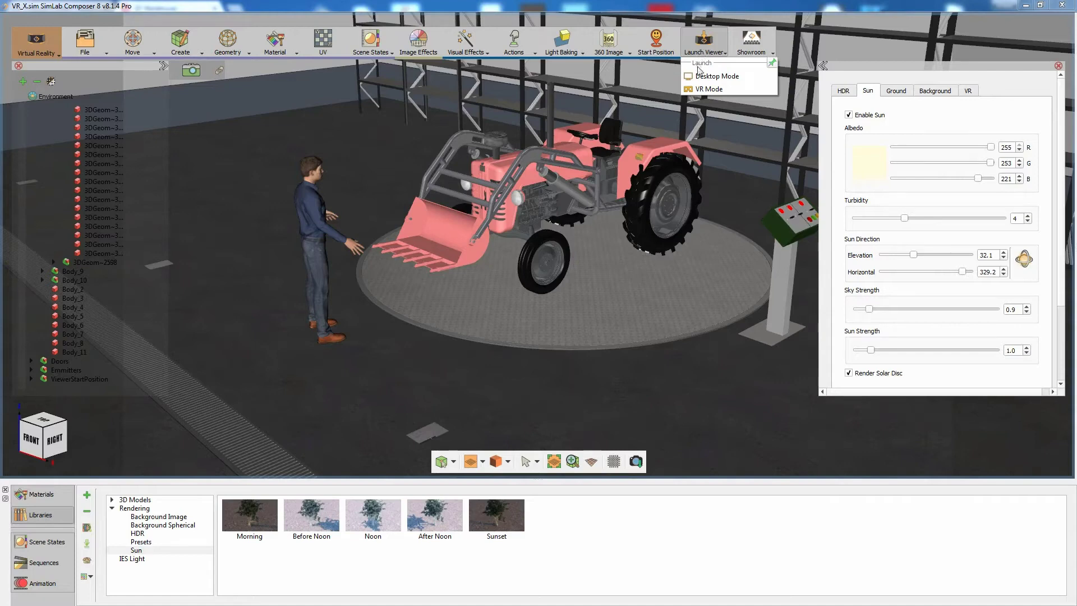
{"action": "left_click", "coordinate": [700, 77]}
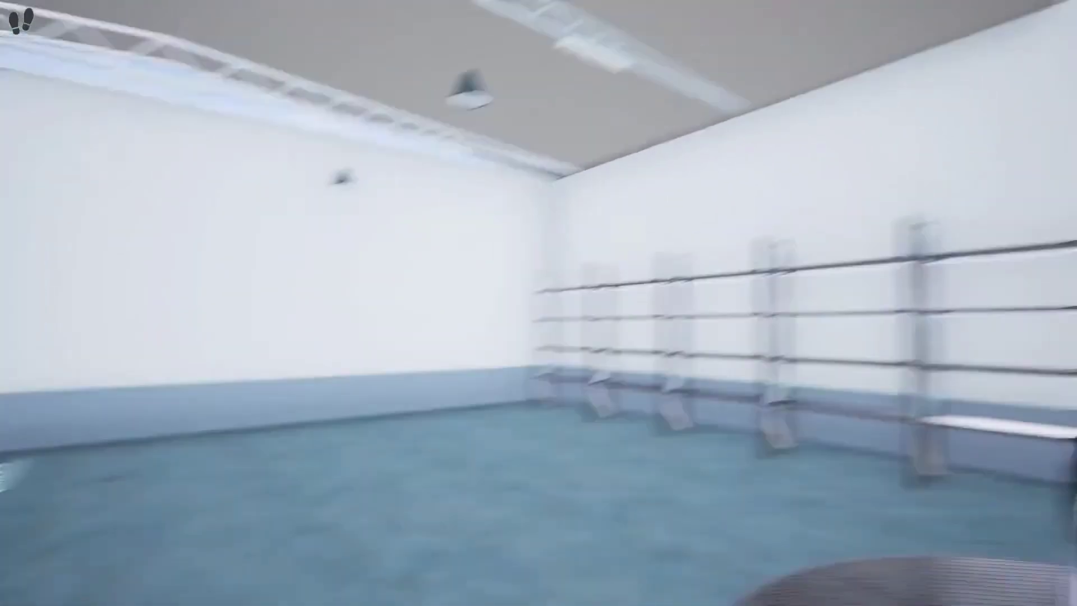
{"action": "key", "text": "d"}
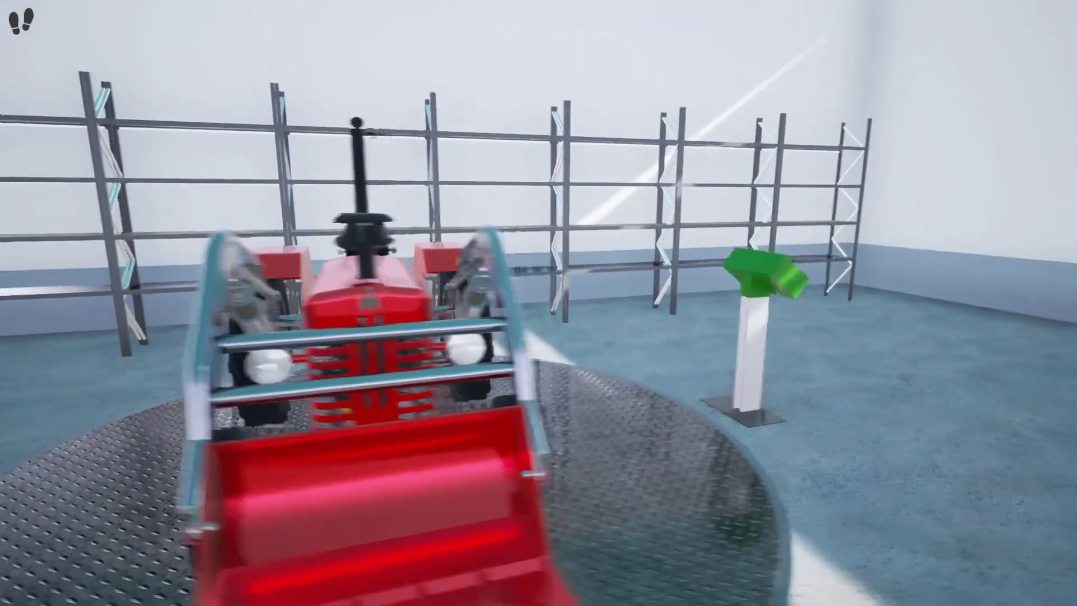
{"action": "key", "text": "d"}
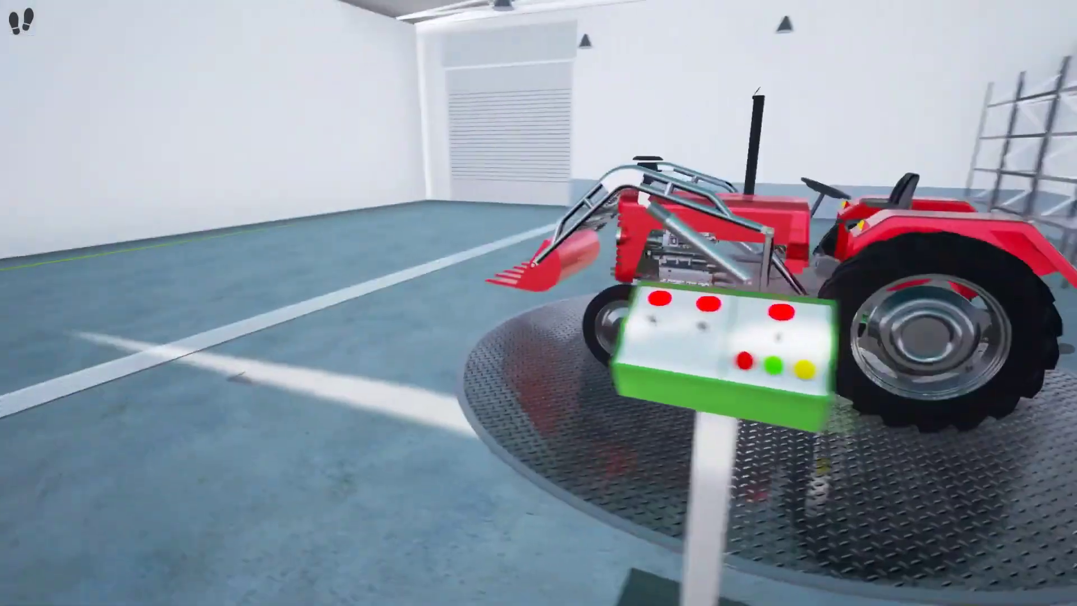
{"action": "key", "text": "d"}
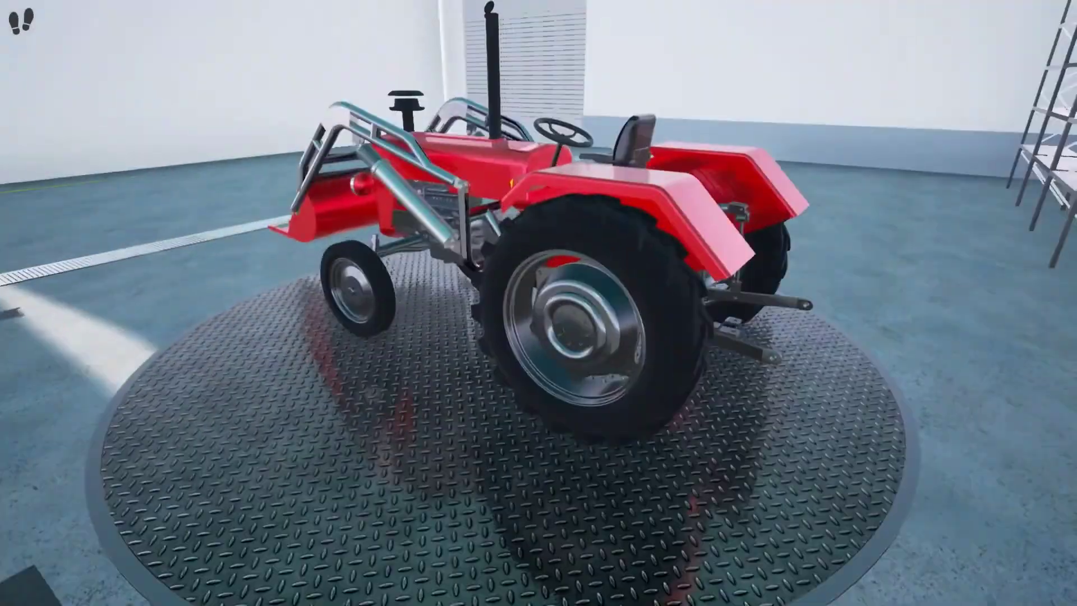
{"action": "key", "text": "w"}
{"action": "key", "text": "a"}
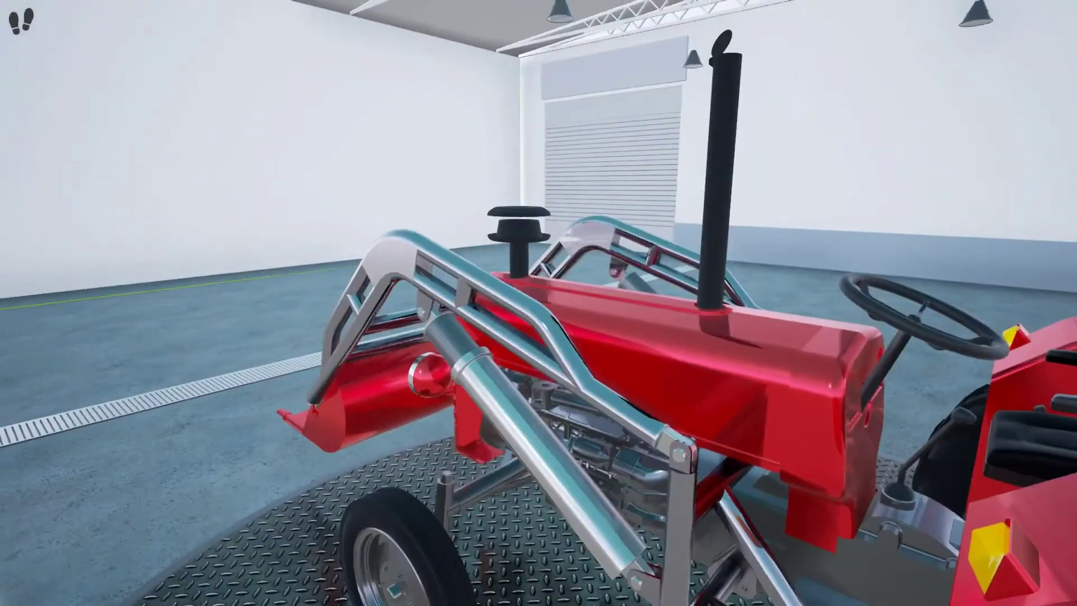
{"action": "key", "text": "s"}
{"action": "key", "text": "s"}
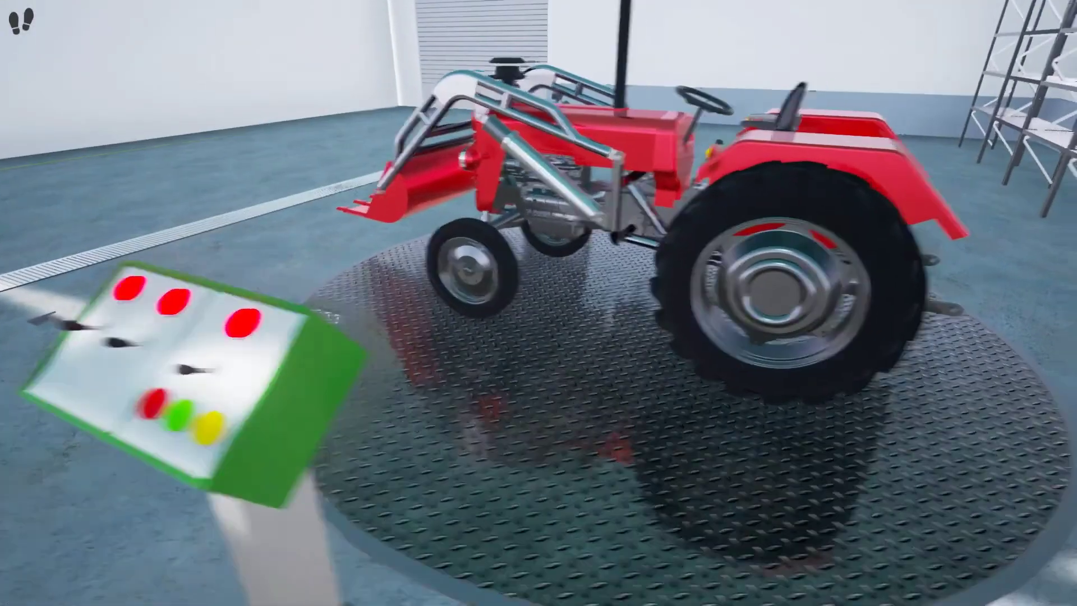
{"action": "key", "text": "w"}
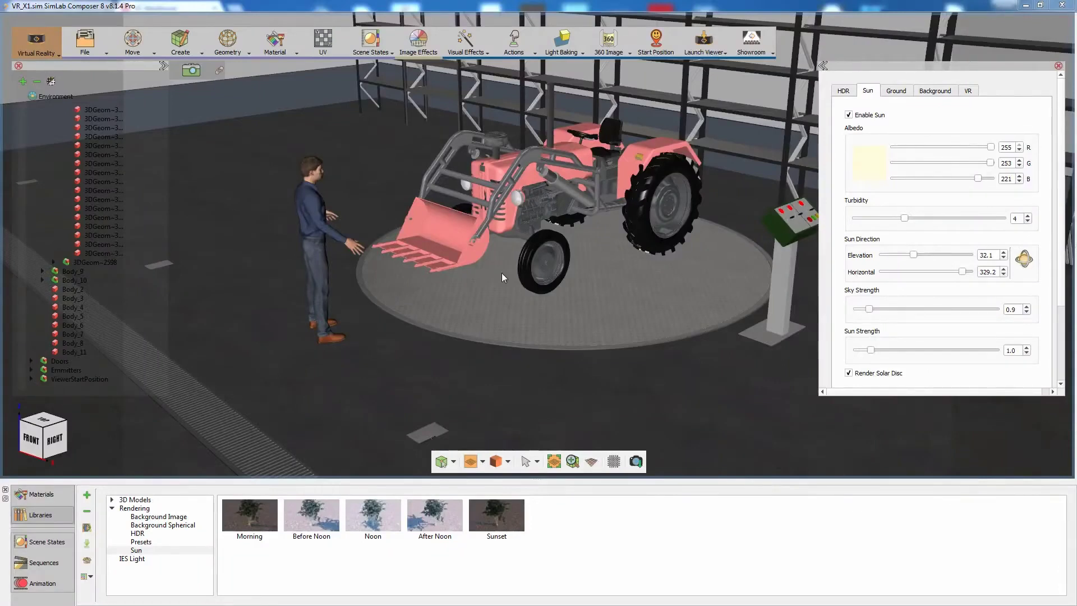
Play back the tractor's animation from the timeline
{"action": "left_click", "coordinate": [59, 583]}
{"action": "left_click", "coordinate": [129, 496]}
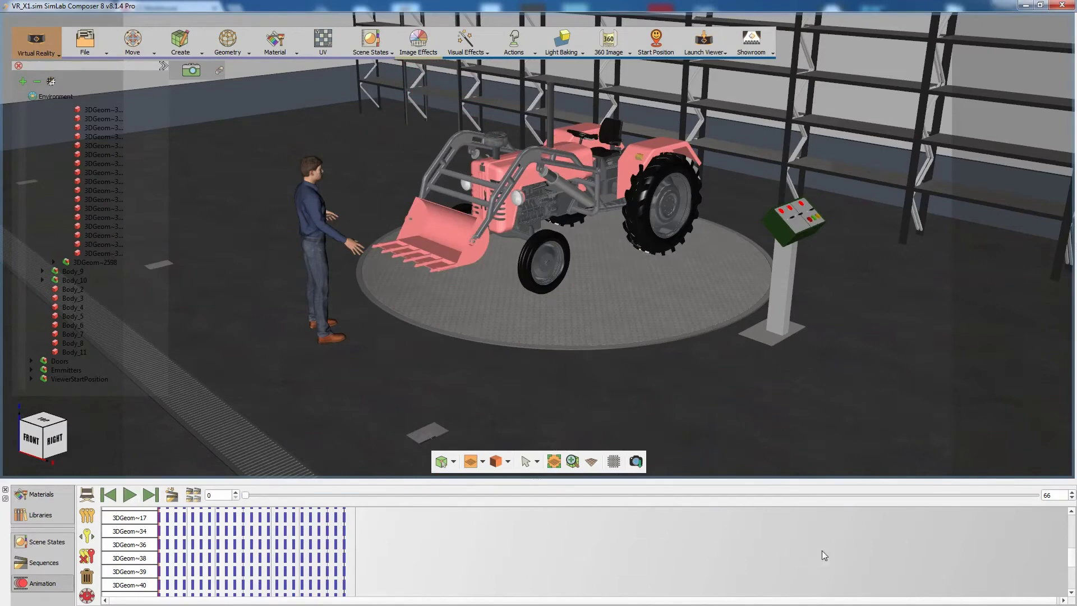
Create an animation sequence named Loader from all timeline keyframes, with a reverse sequence, and delete the keyframes from the timeline
{"action": "scroll", "coordinate": [1071, 560], "scroll_direction": "down", "scroll_amount": 2}
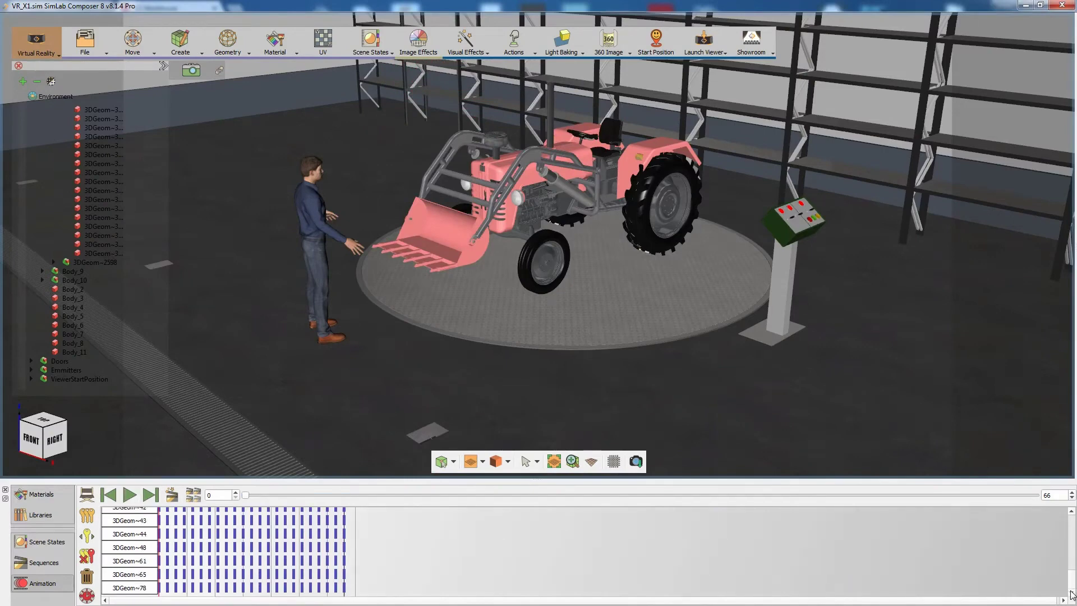
{"action": "left_click_drag", "start_coordinate": [387, 594], "coordinate": [153, 505]}
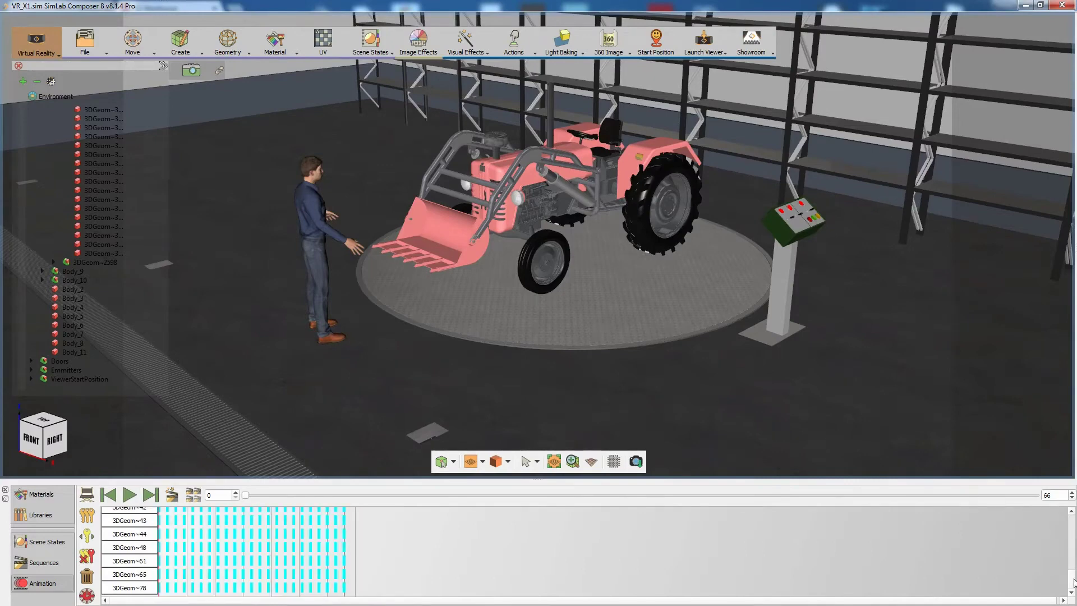
{"action": "scroll", "coordinate": [1072, 581], "scroll_direction": "up", "scroll_amount": 2}
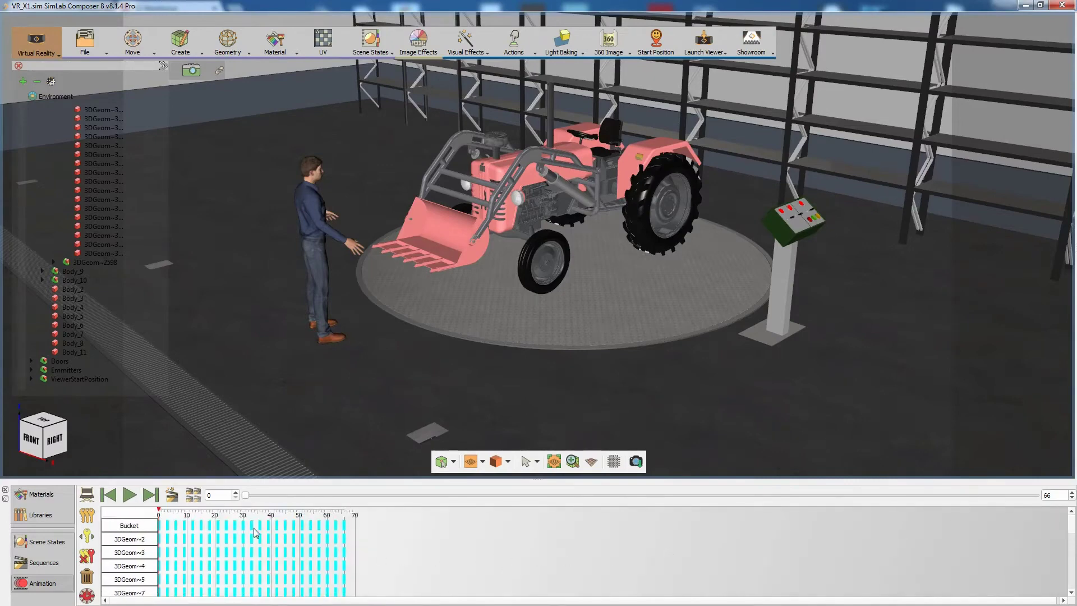
{"action": "left_click", "coordinate": [174, 495]}
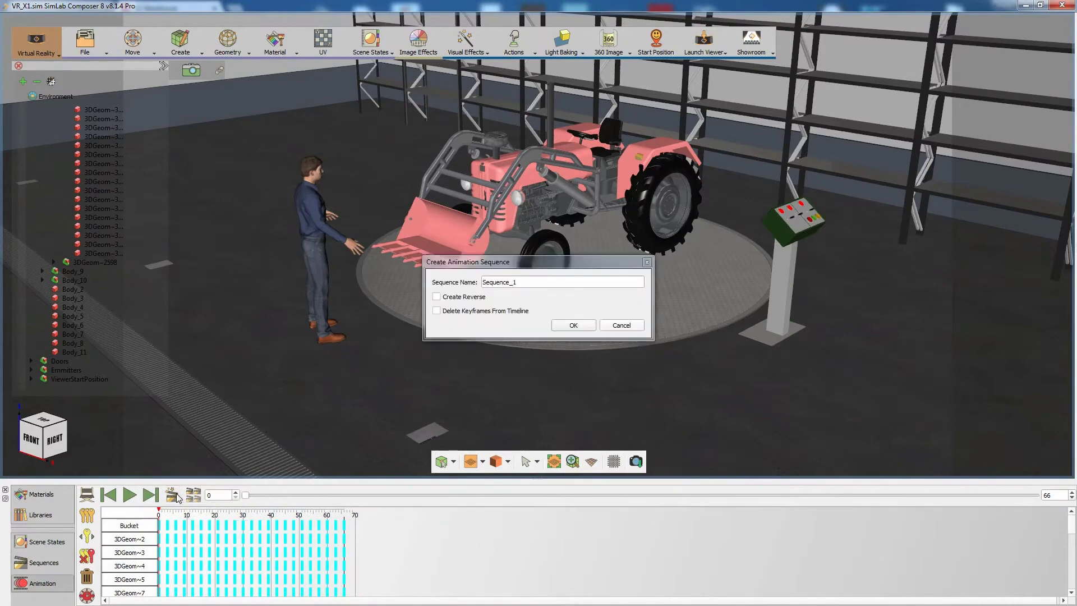
{"action": "double_click", "coordinate": [494, 280]}
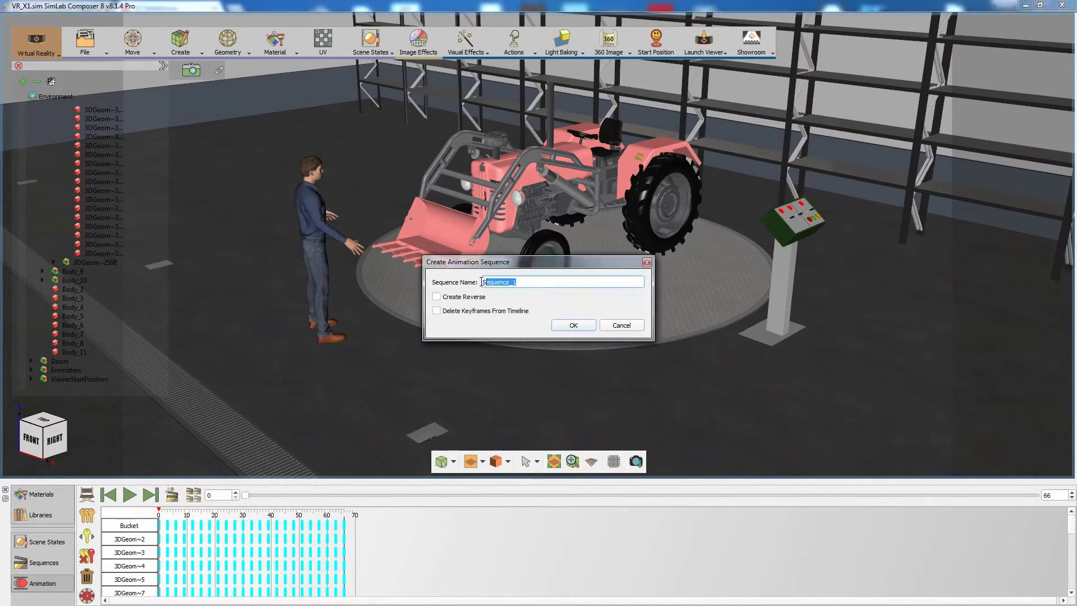
{"action": "type", "text": "Loader"}
{"action": "left_click", "coordinate": [465, 301]}
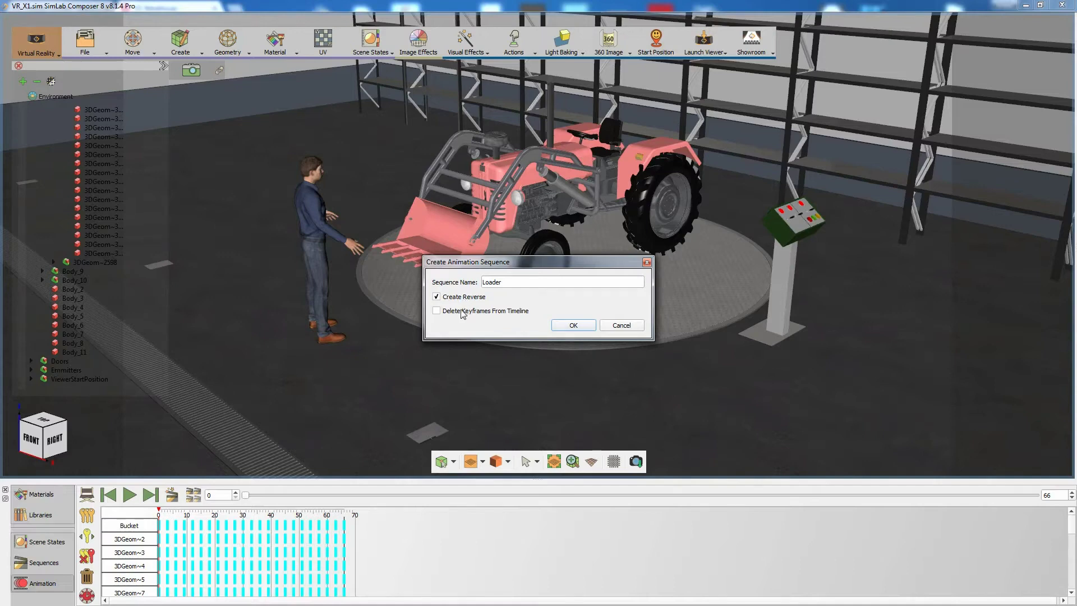
{"action": "left_click", "coordinate": [462, 312]}
{"action": "left_click", "coordinate": [563, 326]}
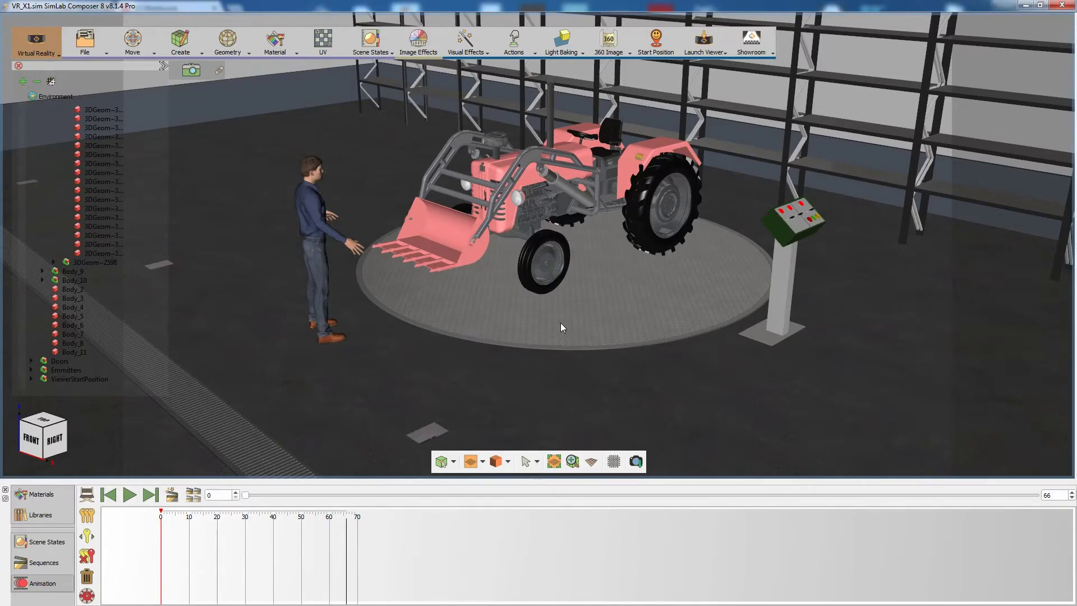
Set the action type of the tractor's bucket to Multi Actions
{"action": "left_click", "coordinate": [435, 233]}
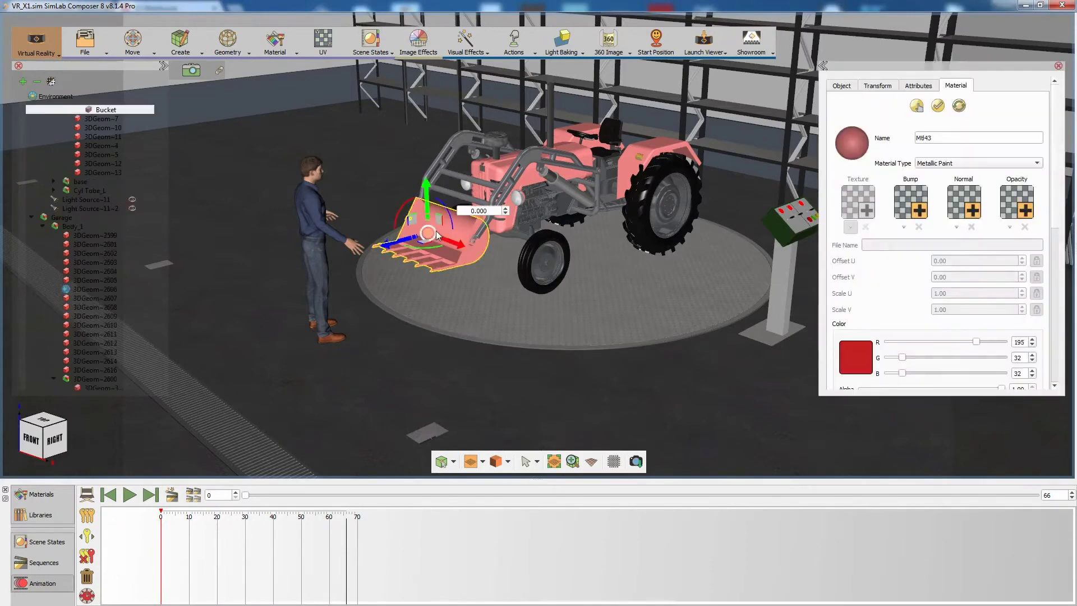
{"action": "left_click", "coordinate": [832, 87]}
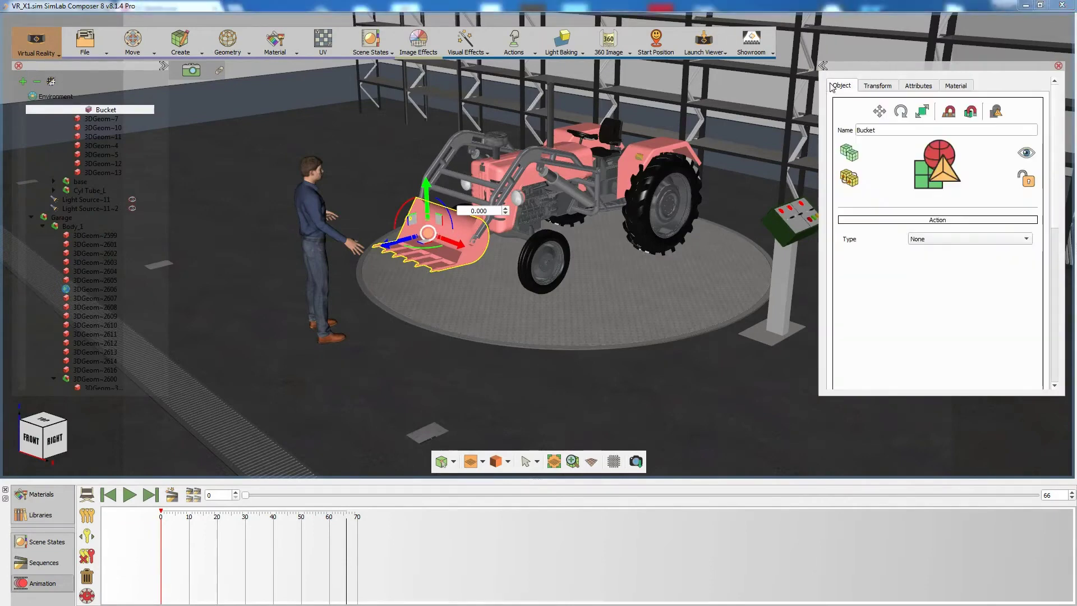
{"action": "left_click", "coordinate": [924, 237]}
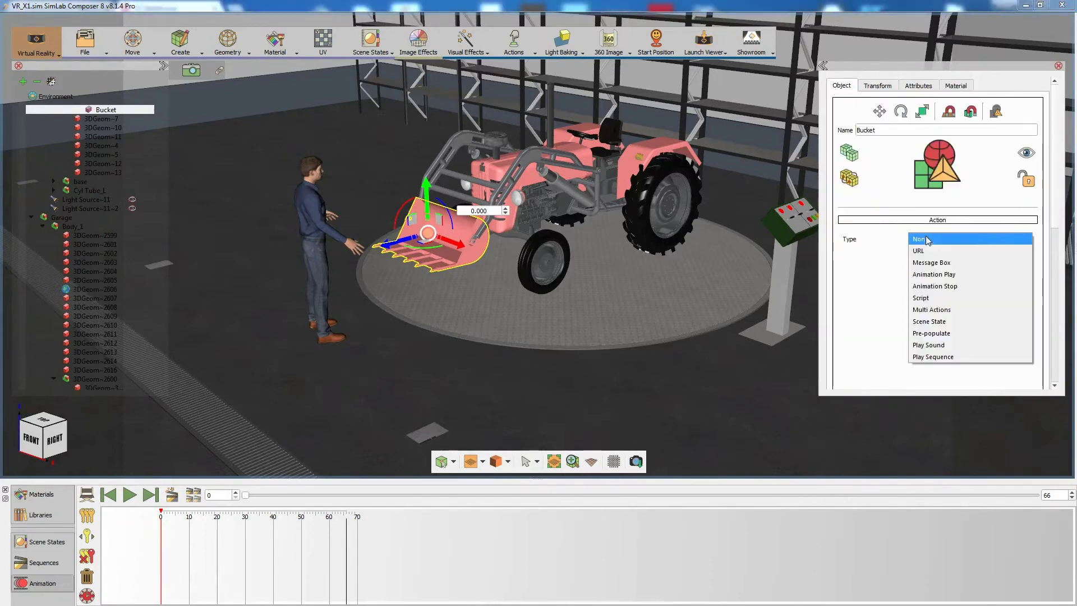
{"action": "left_click", "coordinate": [926, 310]}
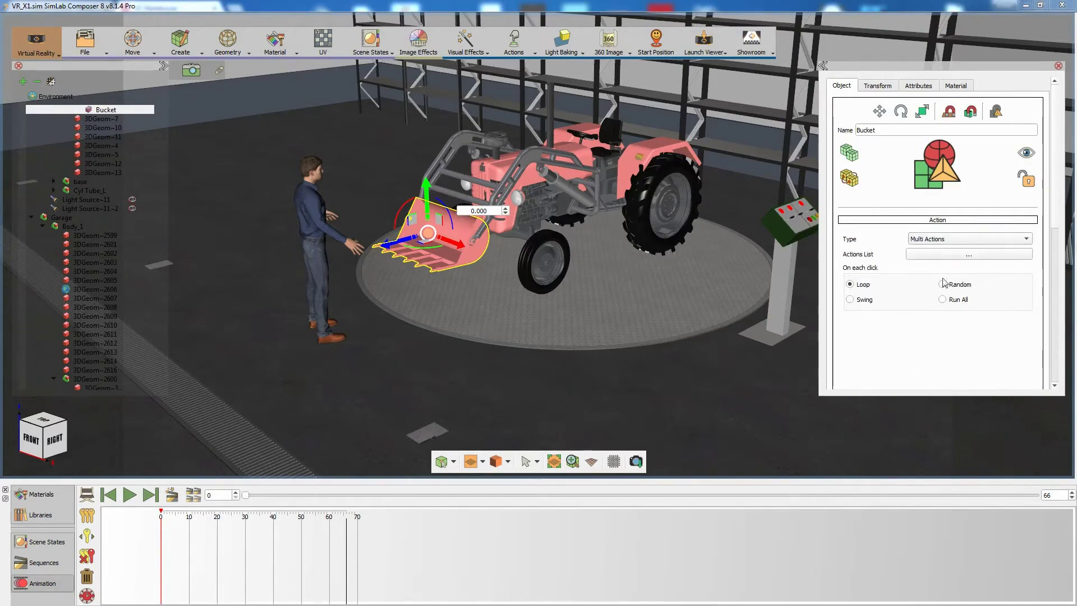
Add a Play Sequence action for the Loader sequence to the bucket's multi-action list
{"action": "left_click", "coordinate": [950, 258]}
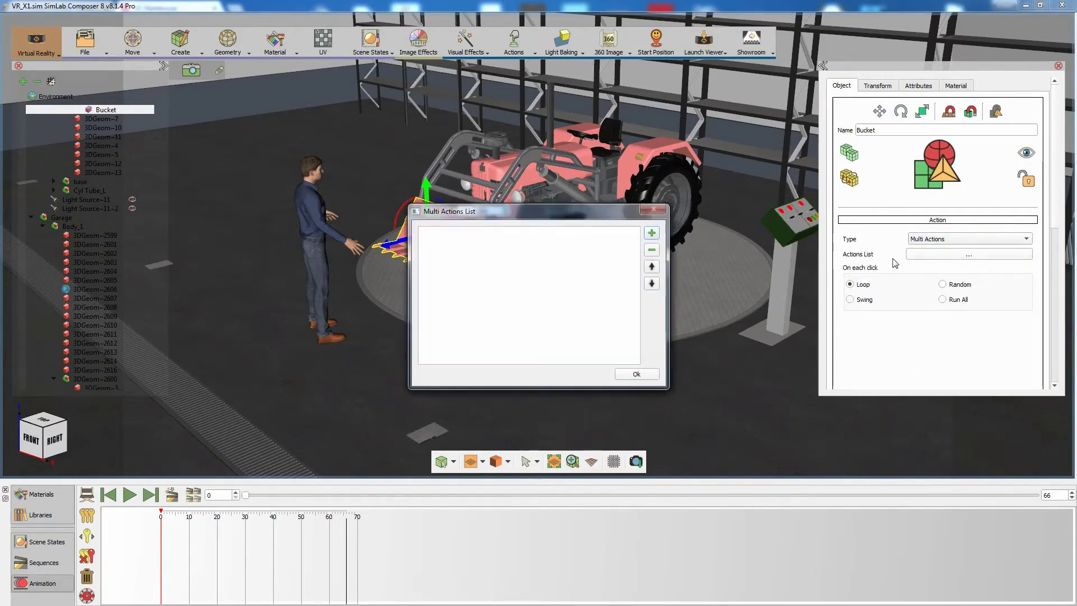
{"action": "left_click", "coordinate": [651, 233]}
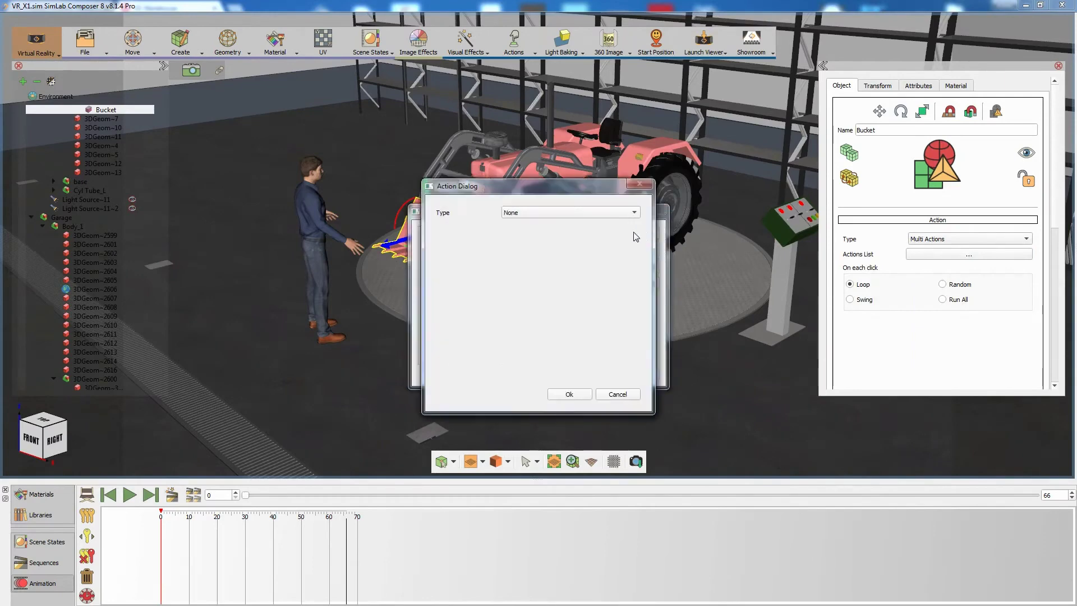
{"action": "left_click", "coordinate": [557, 212]}
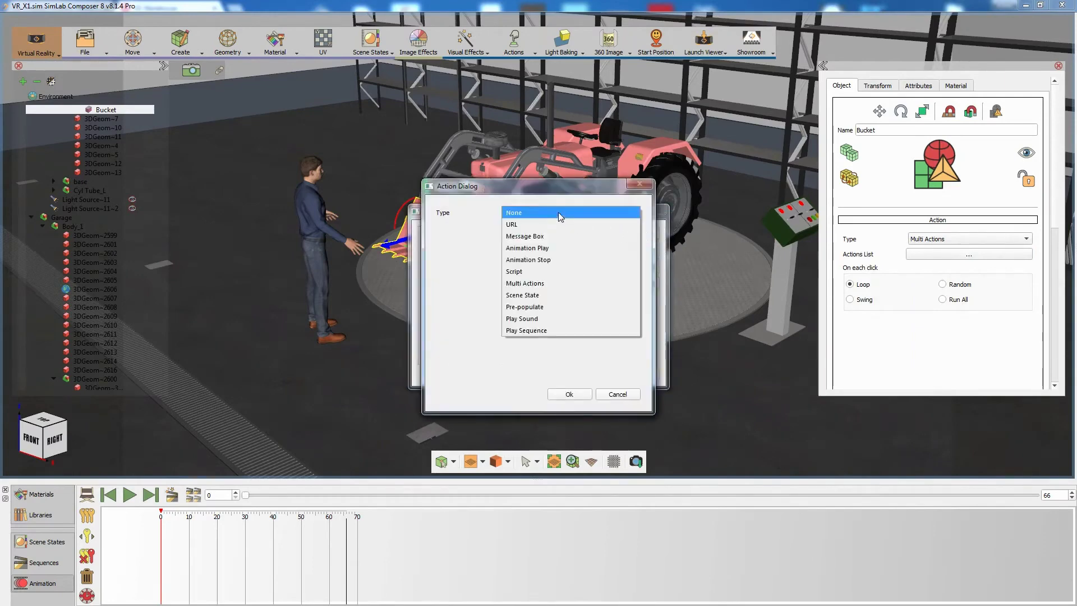
{"action": "left_click", "coordinate": [532, 331]}
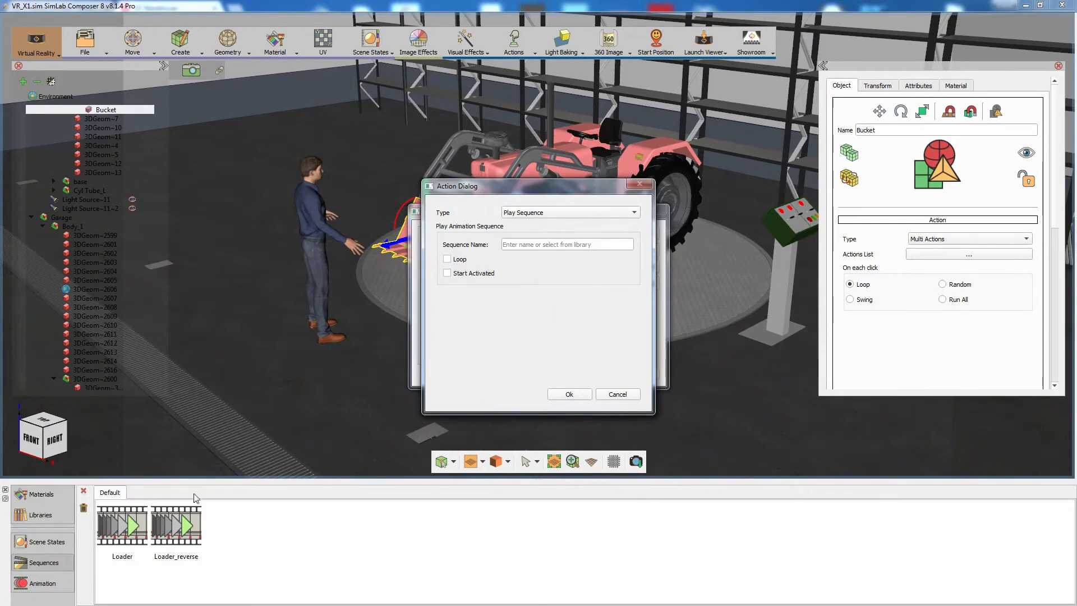
{"action": "left_click", "coordinate": [137, 530]}
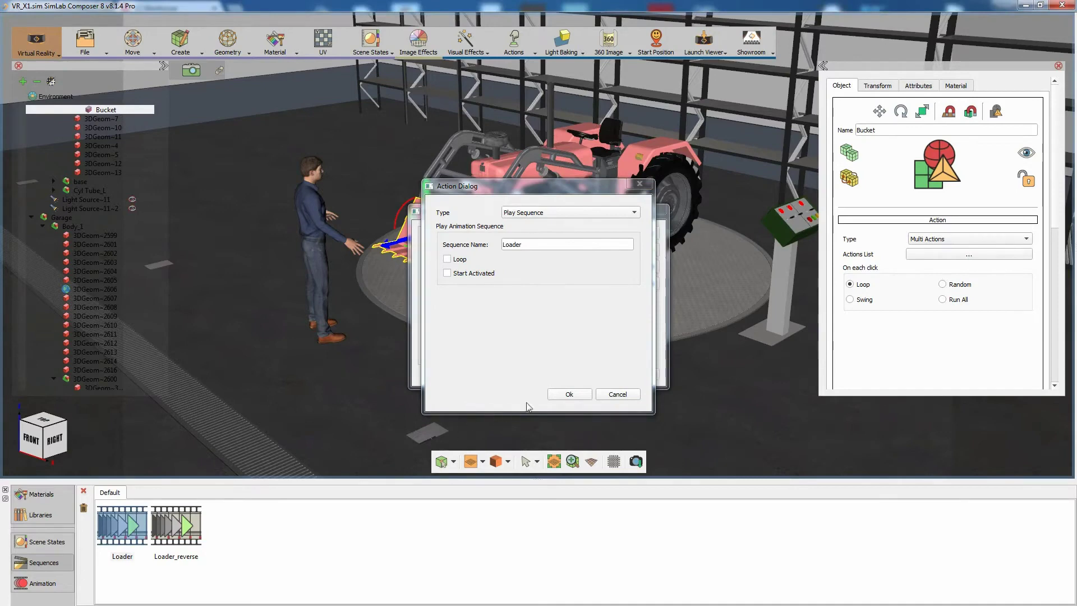
{"action": "left_click", "coordinate": [566, 394]}
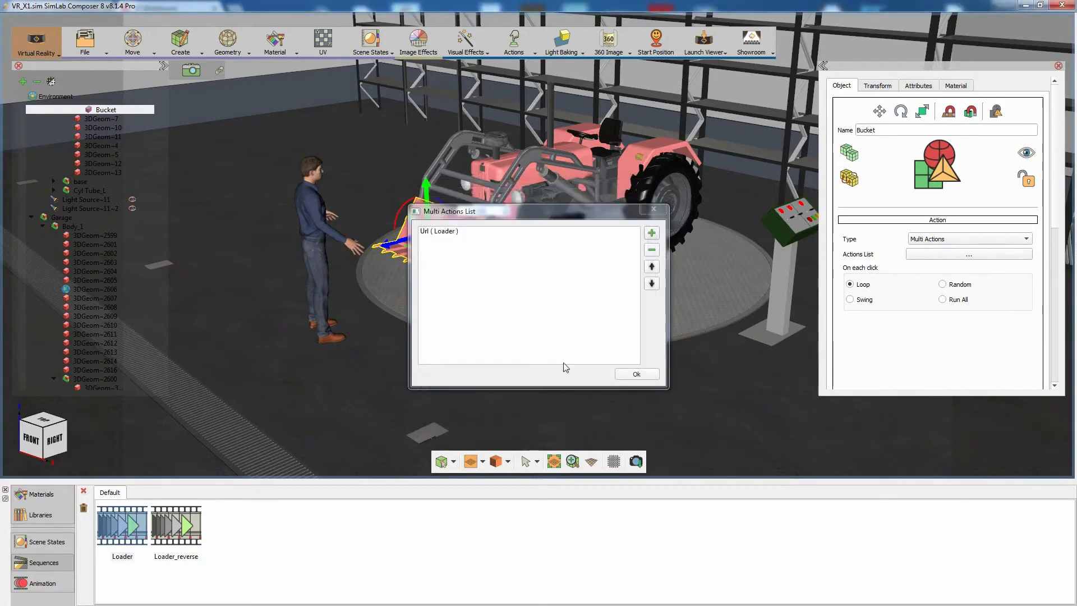
Add a second Play Sequence action, using Loader_reverse, to the bucket's action list and accept the list
{"action": "left_click", "coordinate": [651, 233]}
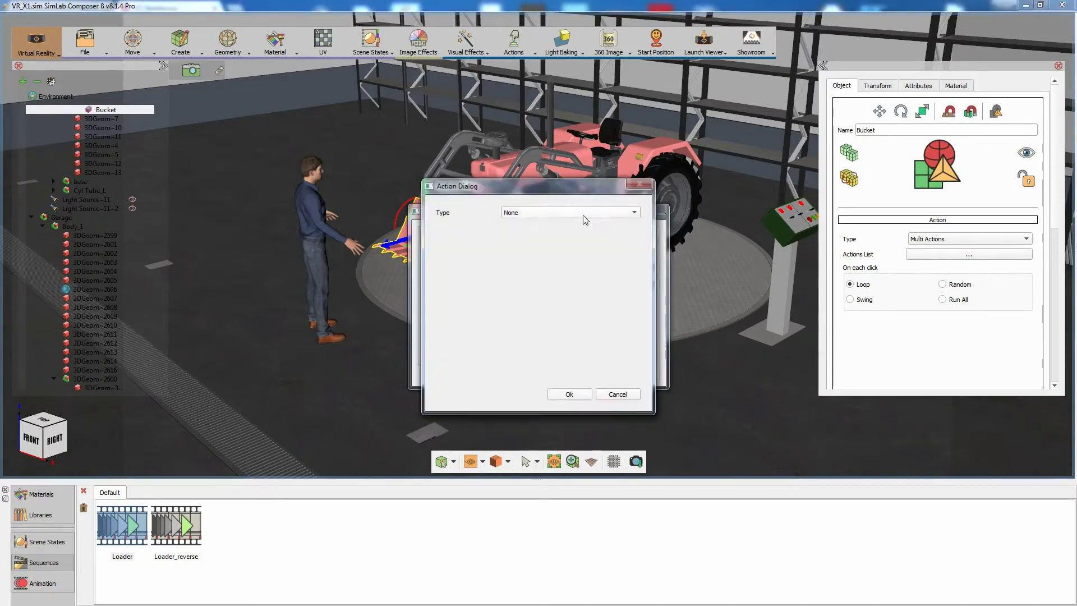
{"action": "left_click", "coordinate": [581, 218]}
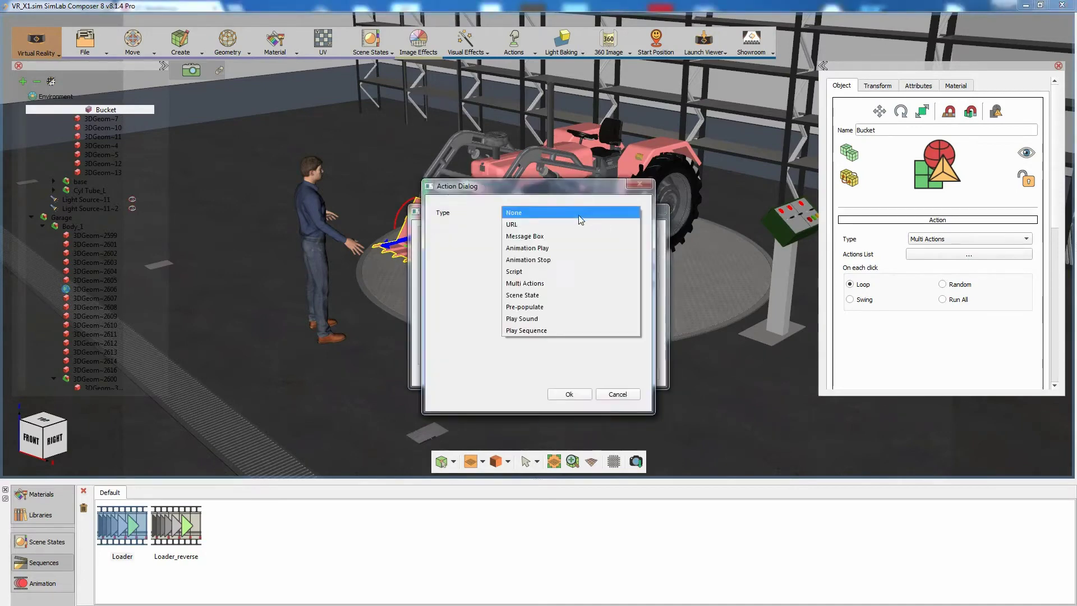
{"action": "left_click", "coordinate": [532, 331]}
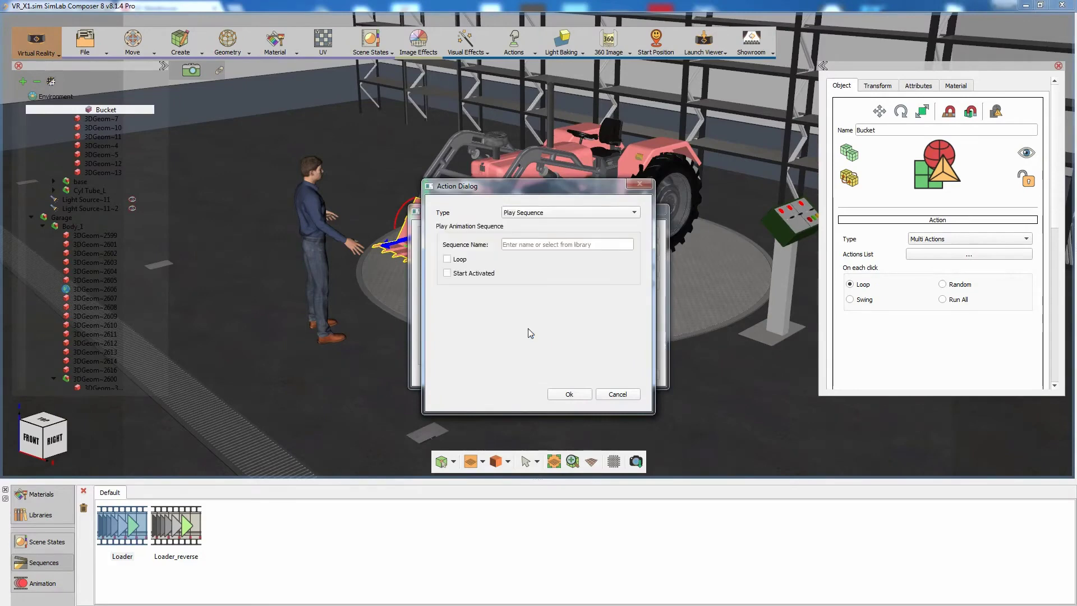
{"action": "left_click", "coordinate": [184, 522]}
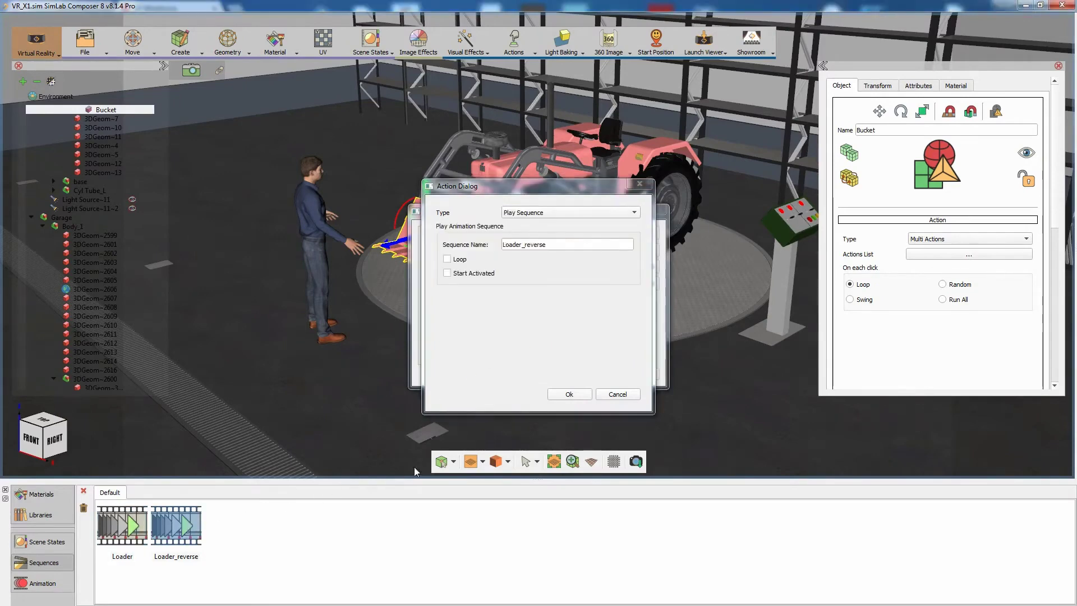
{"action": "left_click", "coordinate": [568, 396]}
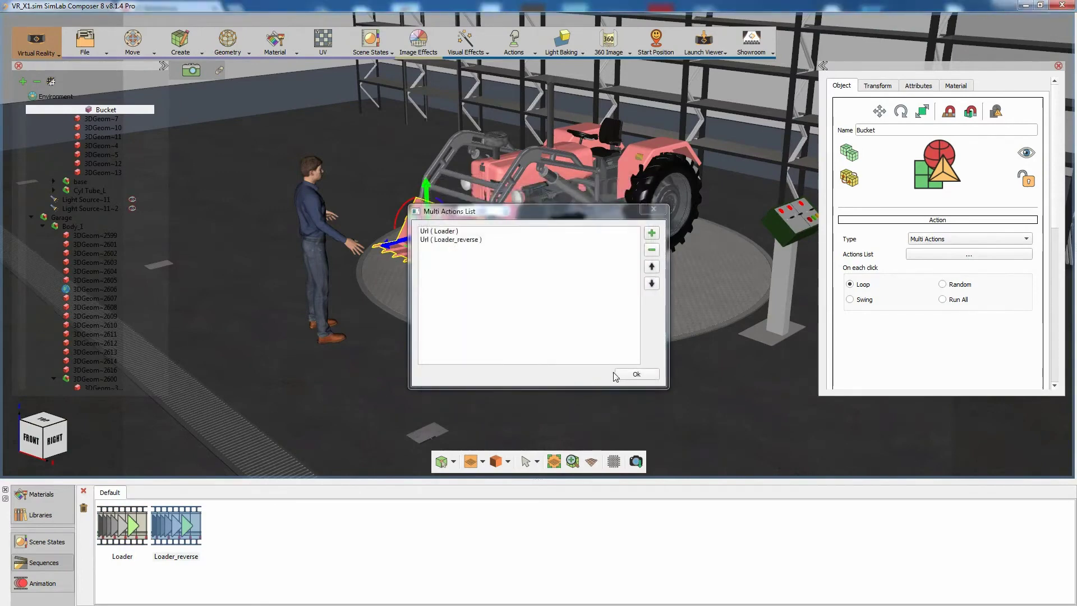
{"action": "left_click", "coordinate": [620, 374]}
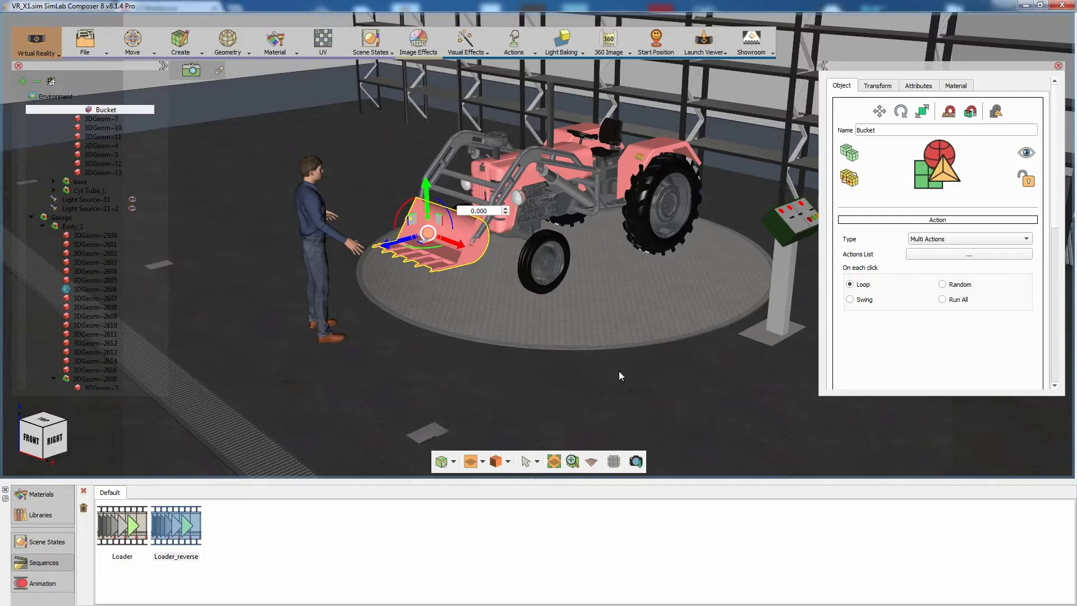
Launch the VR viewer in desktop mode and trigger the bucket repeatedly to test raising and lowering the loader
{"action": "left_click", "coordinate": [704, 44]}
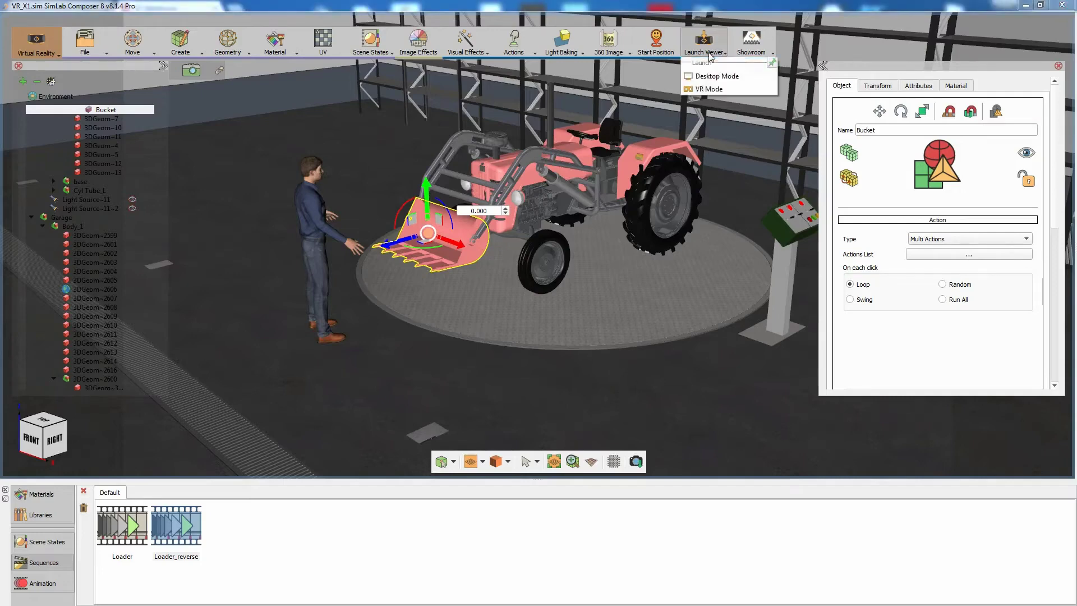
{"action": "left_click", "coordinate": [705, 76]}
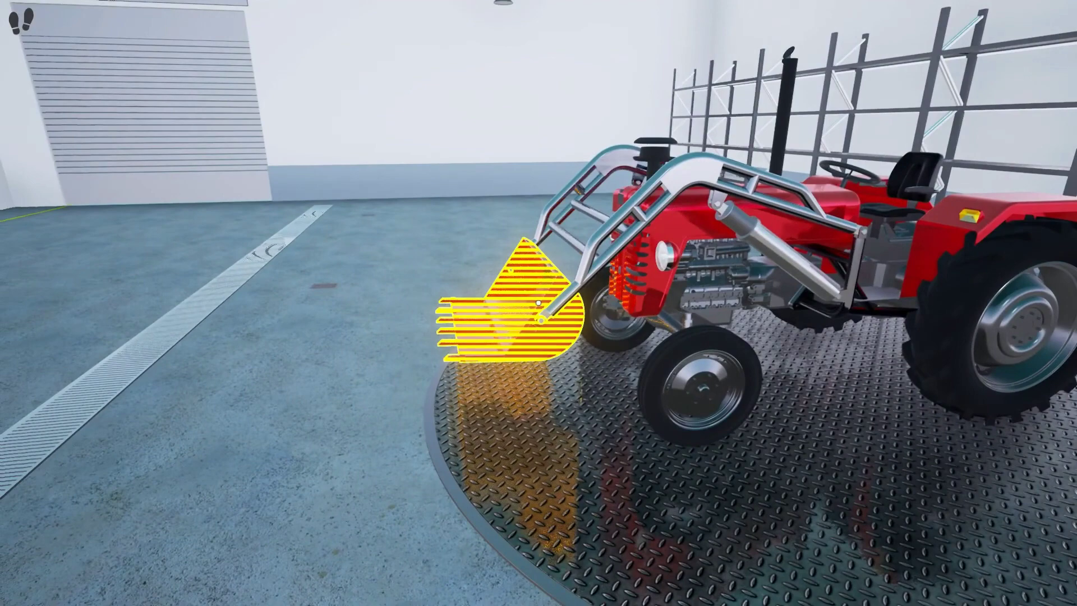
{"action": "left_click", "coordinate": [539, 302]}
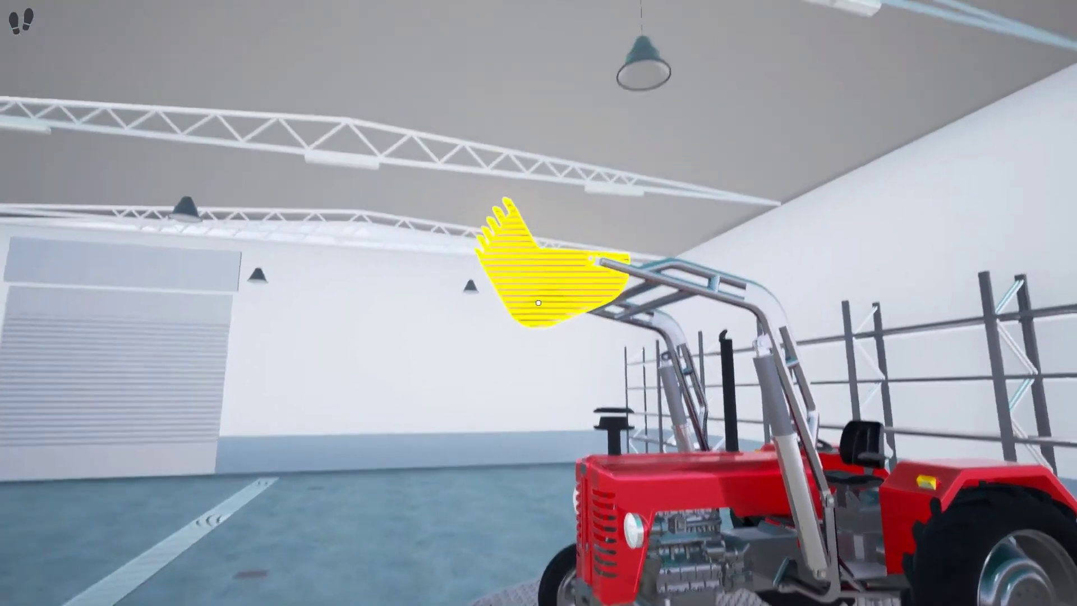
{"action": "left_click", "coordinate": [538, 303]}
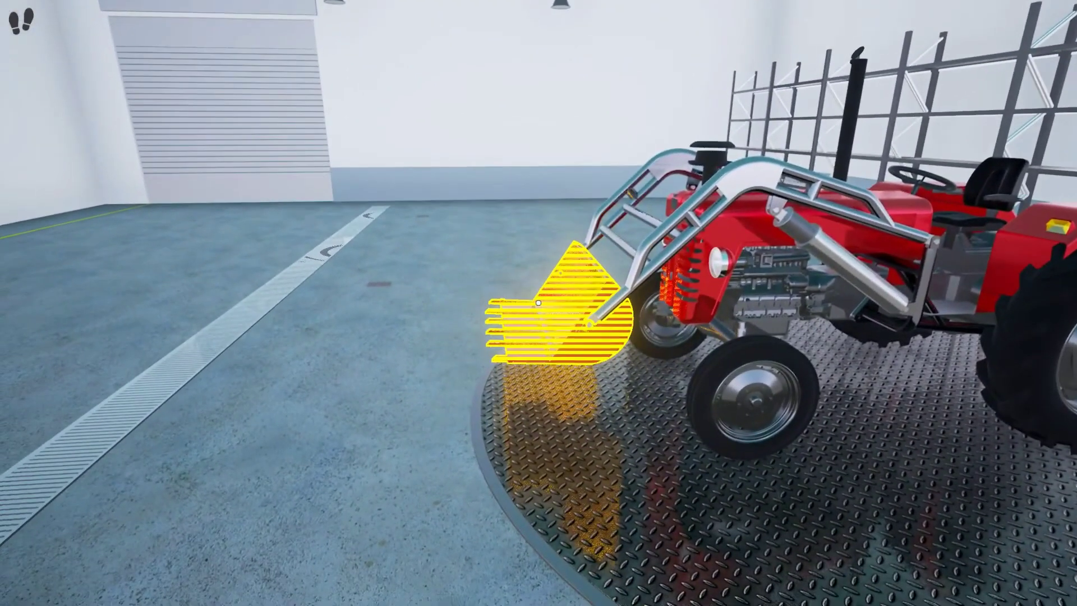
{"action": "left_click", "coordinate": [539, 303]}
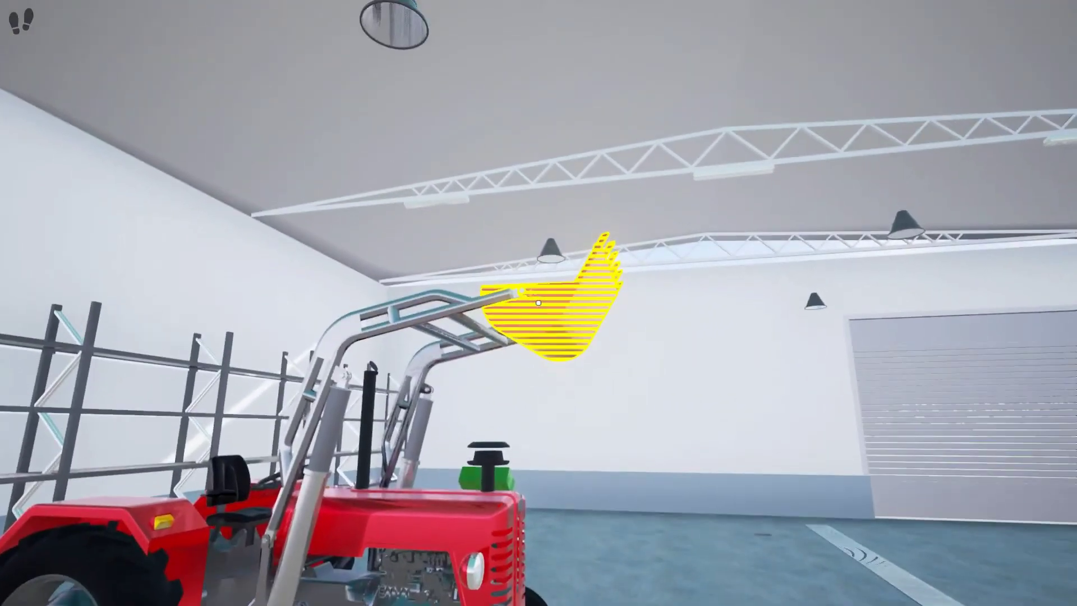
{"action": "left_click", "coordinate": [538, 303]}
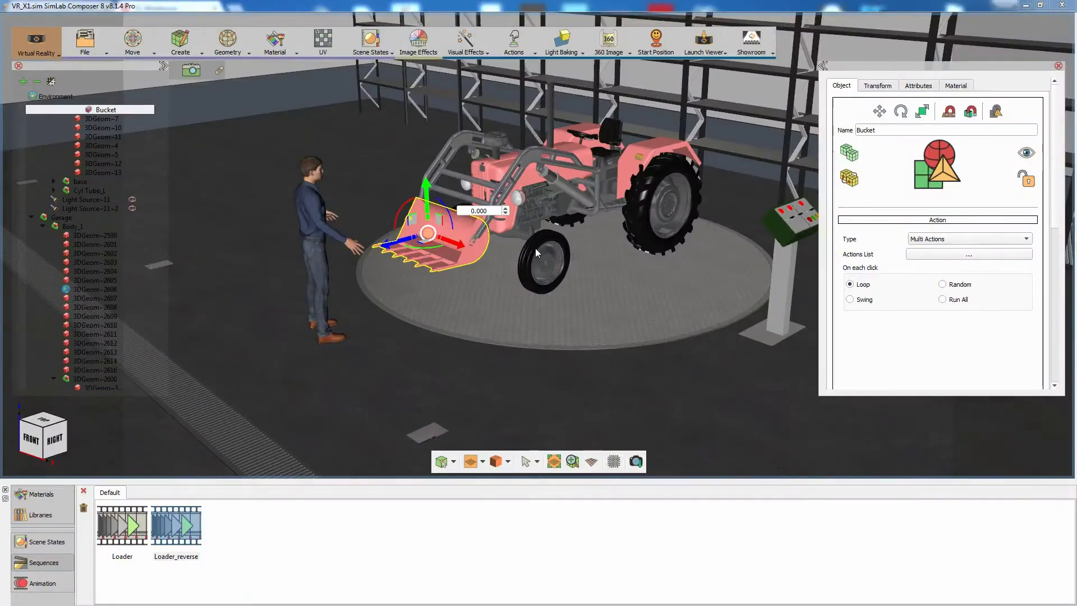
Set the length of the animation timeline to 320 frames
{"action": "left_click", "coordinate": [65, 583]}
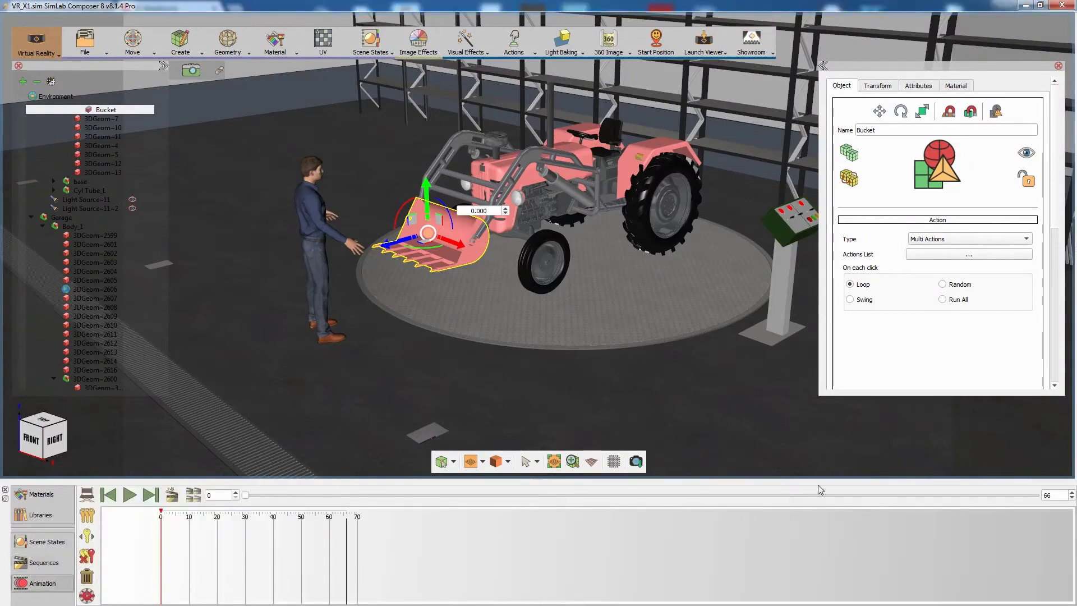
{"action": "left_click_drag", "start_coordinate": [1056, 492], "coordinate": [1041, 494]}
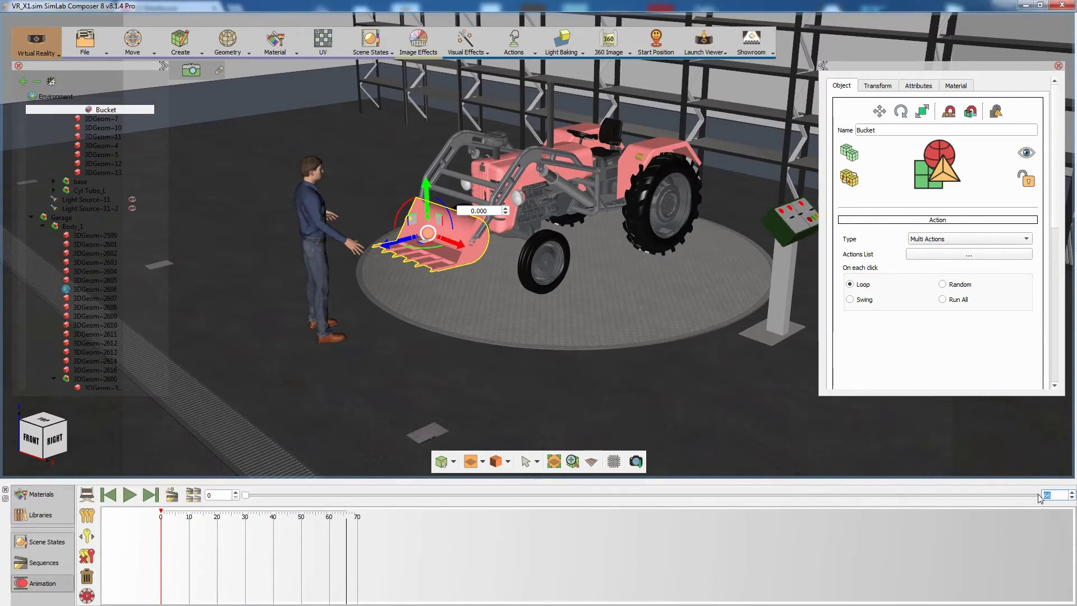
{"action": "key", "text": "Return"}
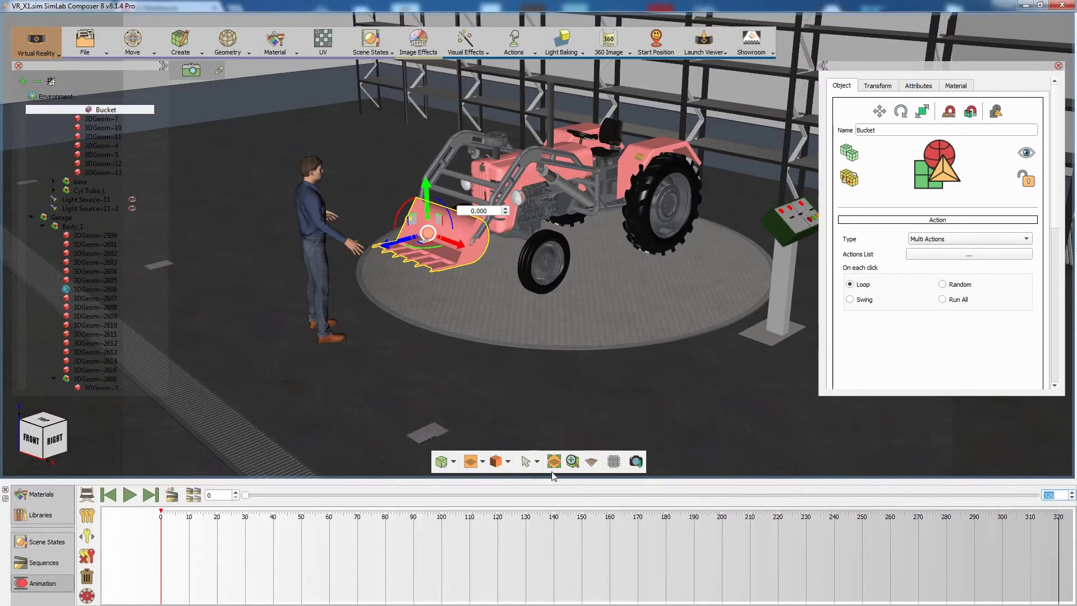
Keyframe the round platform group pCylinder5 at frame 90 with a 180-degree rotation about its vertical axis
{"action": "left_click", "coordinate": [521, 333]}
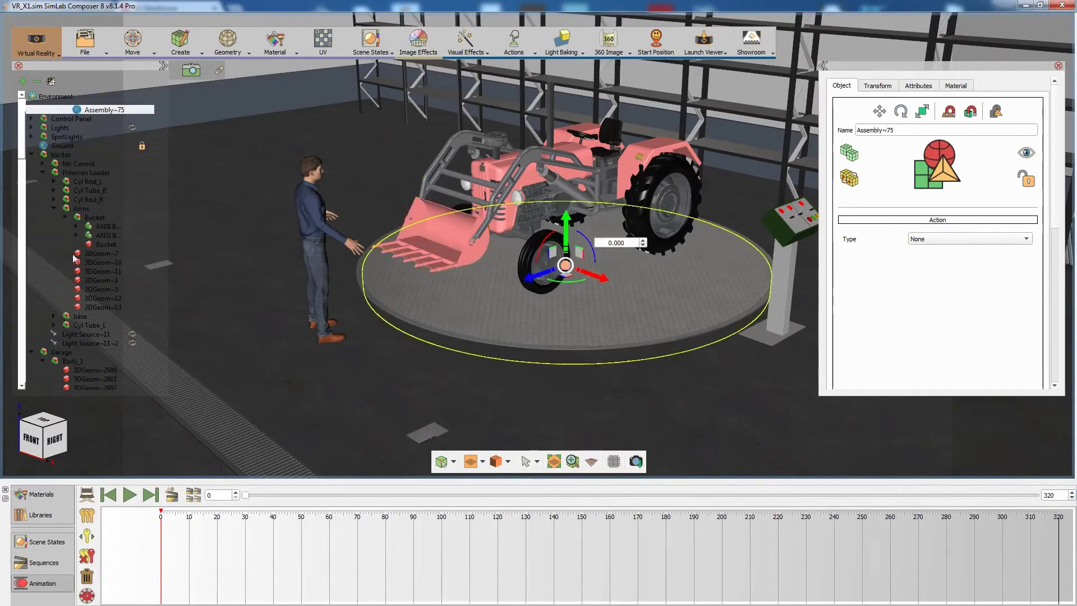
{"action": "left_click", "coordinate": [88, 154]}
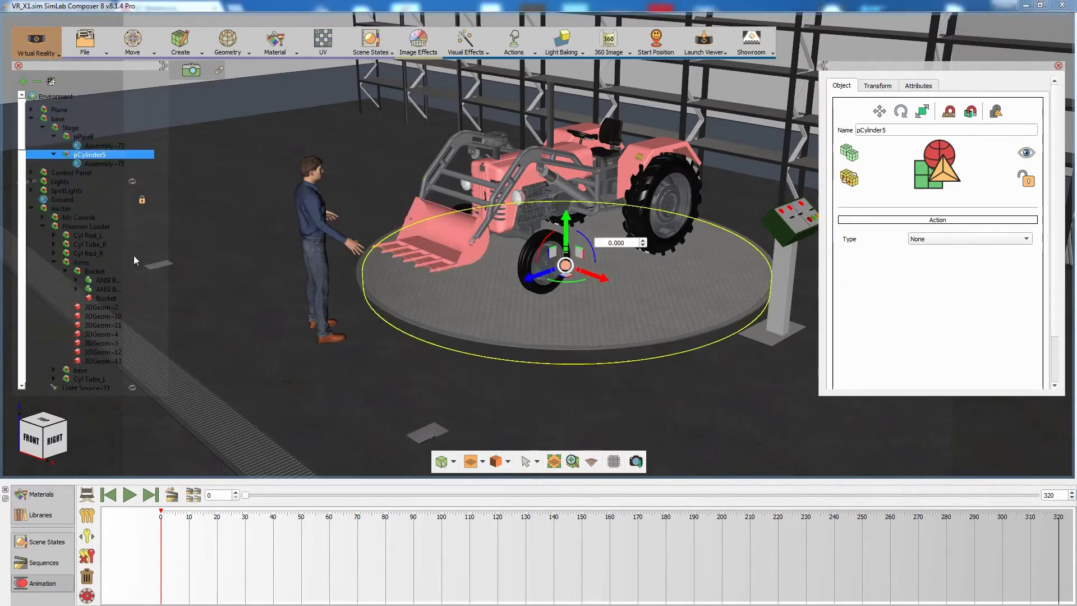
{"action": "left_click_drag", "start_coordinate": [249, 499], "coordinate": [470, 503]}
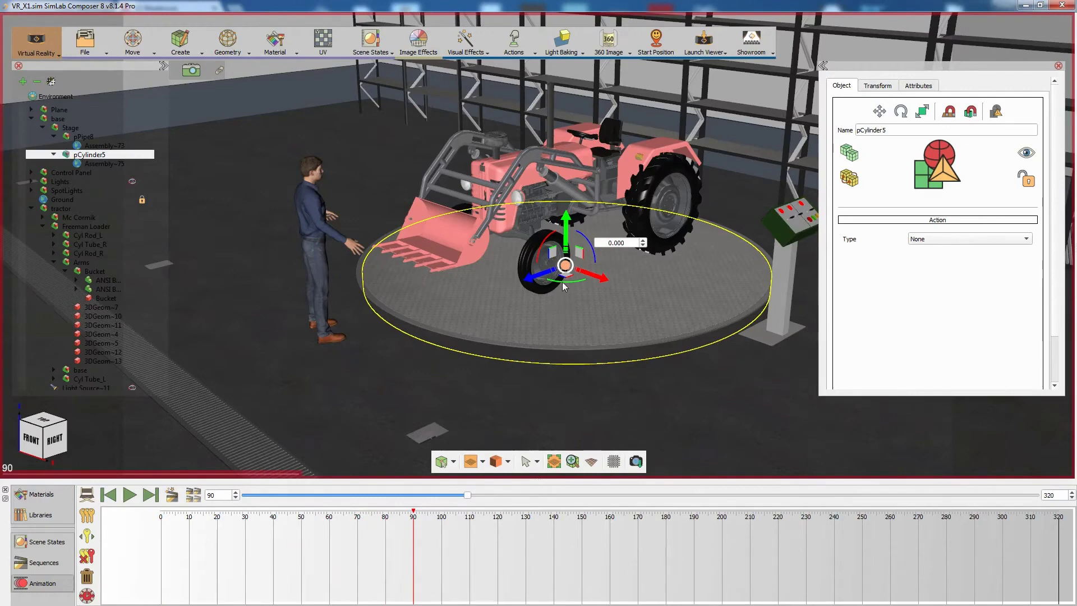
{"action": "left_click_drag", "start_coordinate": [564, 282], "coordinate": [620, 281]}
{"action": "double_click", "coordinate": [628, 243]}
{"action": "type", "text": "180"}
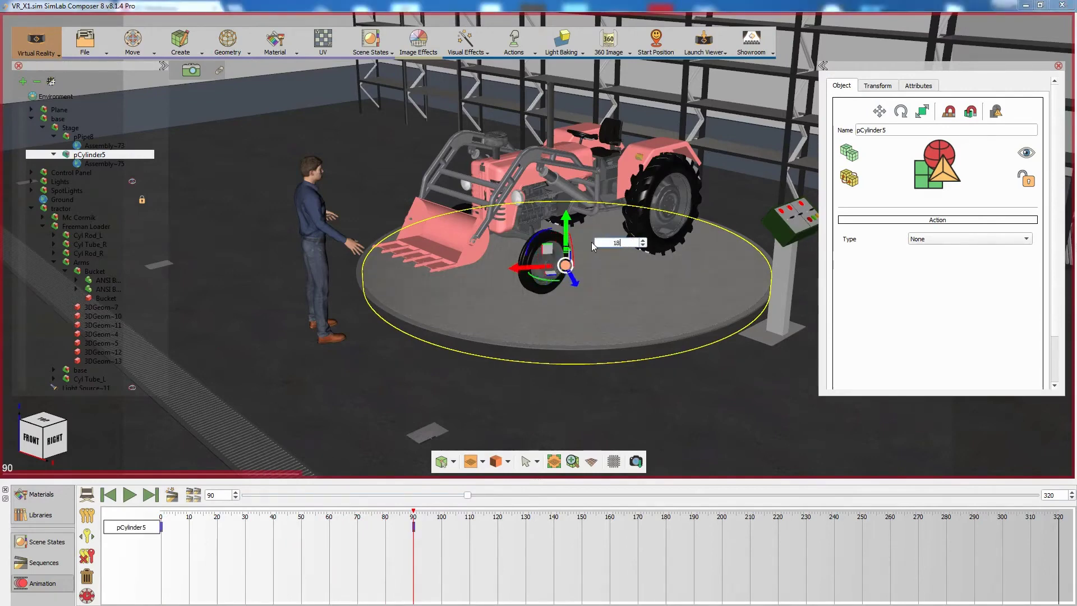
{"action": "key", "text": "Return"}
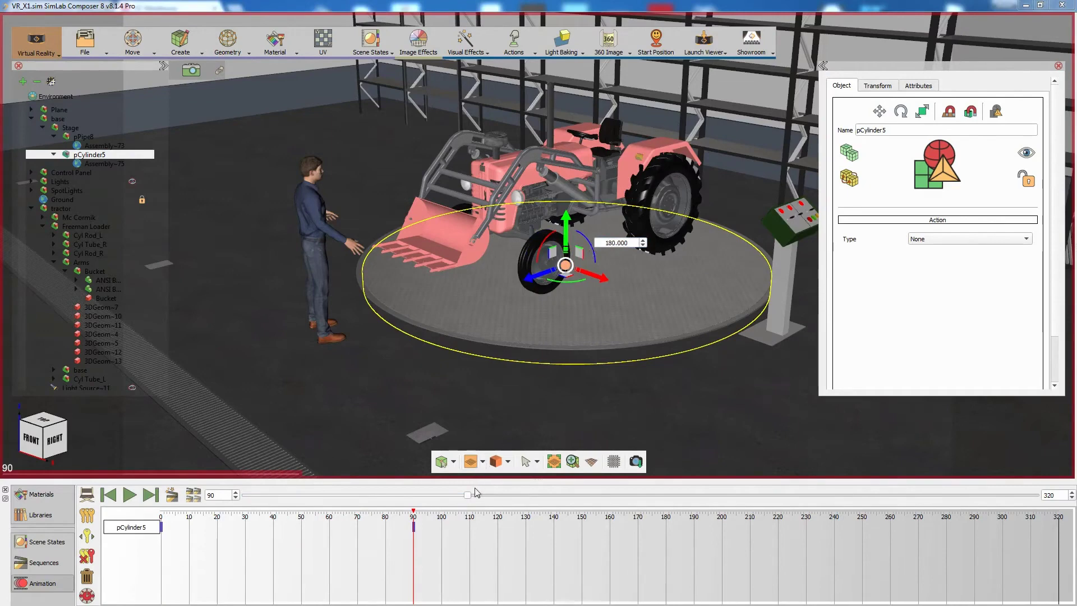
Keyframe a further platform rotation of -270 degrees about the vertical axis at frame 180
{"action": "left_click_drag", "start_coordinate": [467, 495], "coordinate": [691, 499]}
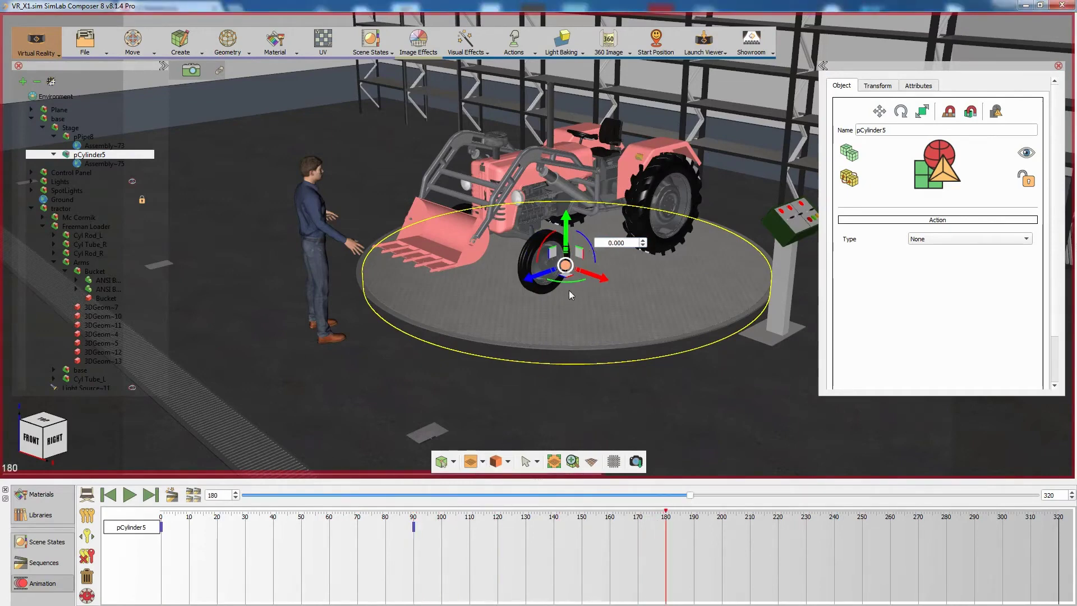
{"action": "left_click_drag", "start_coordinate": [567, 281], "coordinate": [613, 269]}
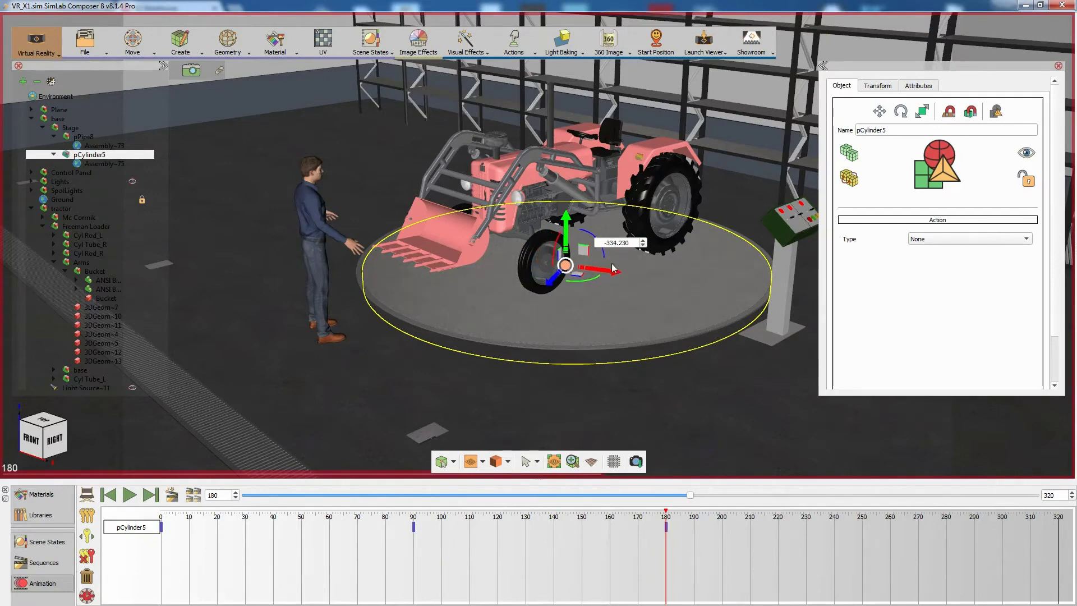
{"action": "double_click", "coordinate": [630, 243]}
{"action": "key", "text": "BackSpace"}
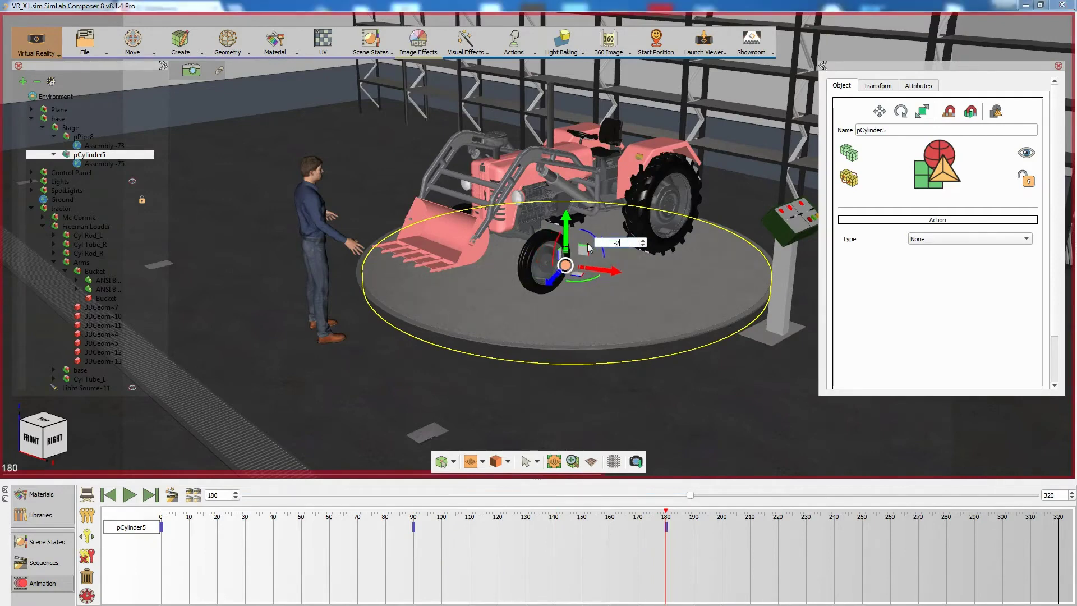
{"action": "type", "text": "-270"}
{"action": "key", "text": "Return"}
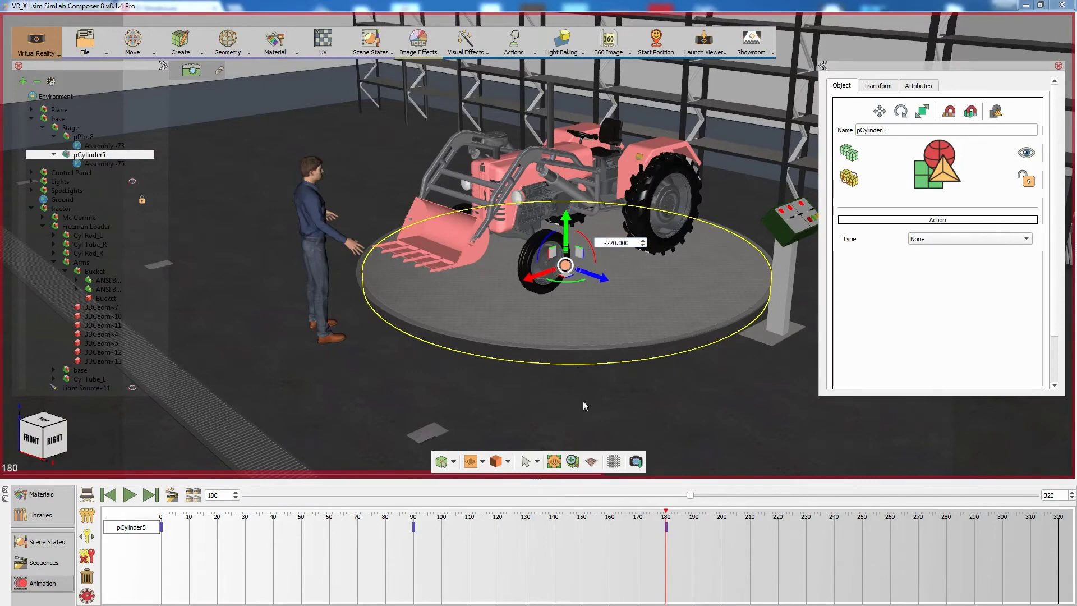
Nest the tractor group inside pCylinder5 in the scene tree and play the animation to check the rotation
{"action": "left_click_drag", "start_coordinate": [691, 495], "coordinate": [693, 520]}
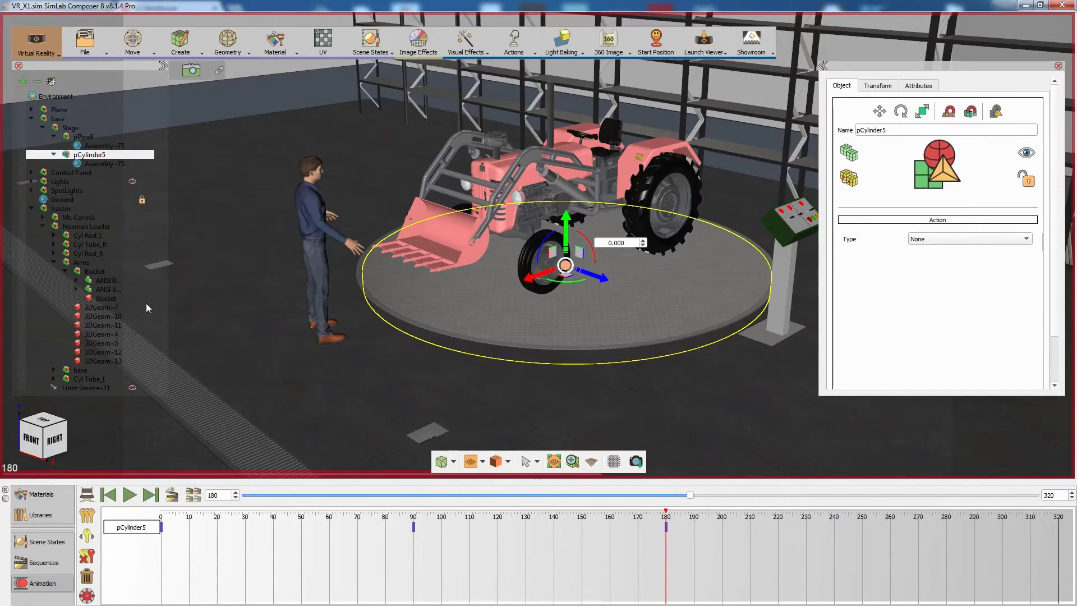
{"action": "left_click", "coordinate": [68, 209]}
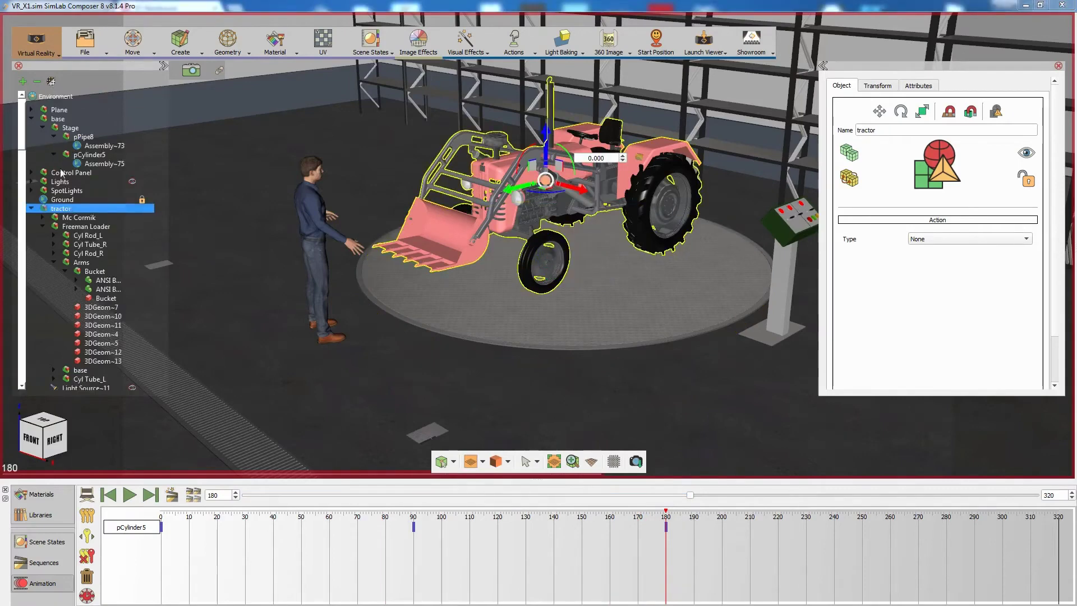
{"action": "left_click_drag", "start_coordinate": [66, 209], "coordinate": [94, 160]}
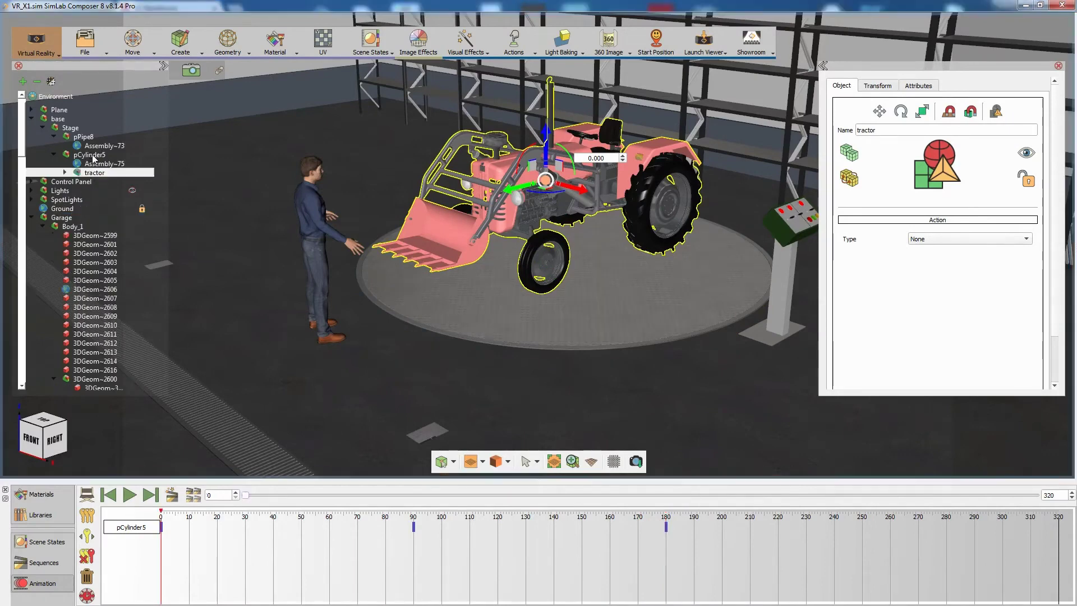
{"action": "left_click", "coordinate": [129, 496]}
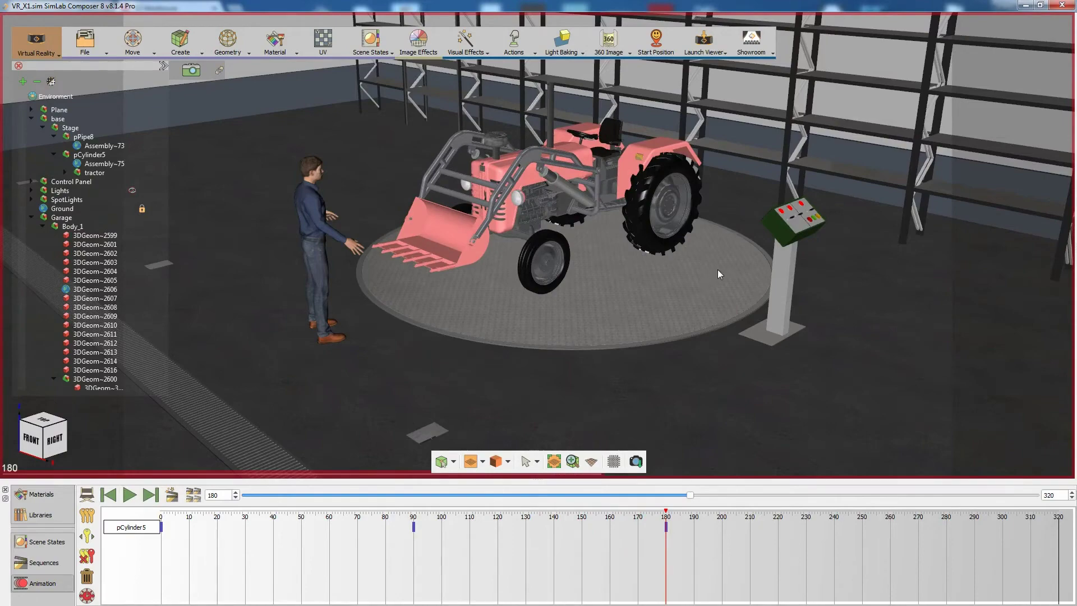
Keyframe switch3 on the control panel at frame 3, rotated about 51 degrees to its flipped position
{"action": "middle_click_drag", "start_coordinate": [589, 257], "coordinate": [485, 353]}
{"action": "scroll", "coordinate": [488, 359], "scroll_direction": "up", "scroll_amount": 4}
{"action": "middle_click_drag", "start_coordinate": [622, 384], "coordinate": [486, 336]}
{"action": "scroll", "coordinate": [485, 338], "scroll_direction": "up", "scroll_amount": 4}
{"action": "right_click_drag", "start_coordinate": [487, 338], "coordinate": [546, 342]}
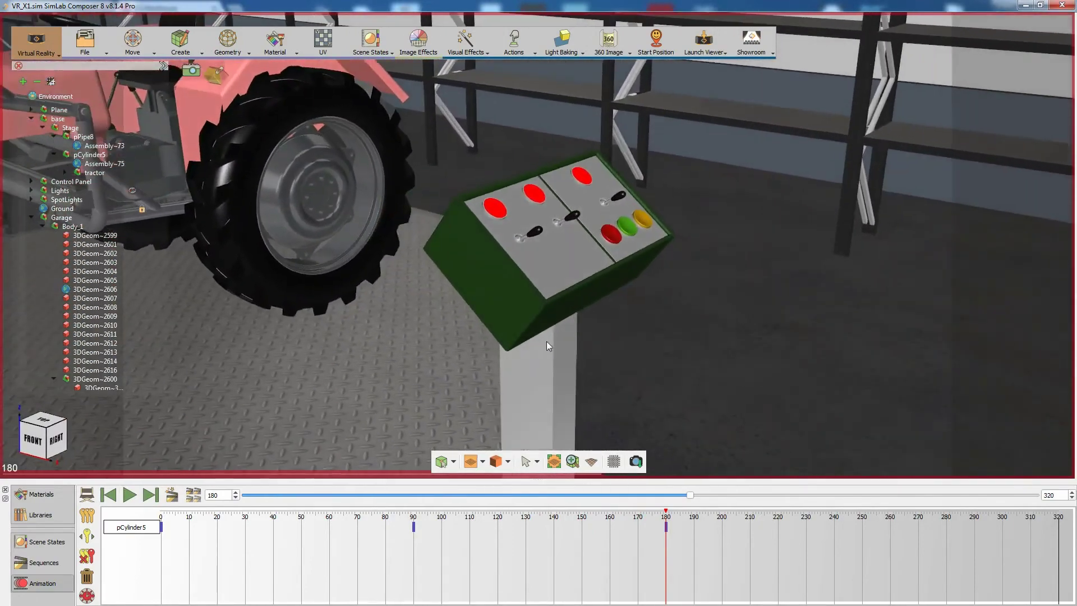
{"action": "middle_click_drag", "start_coordinate": [605, 224], "coordinate": [539, 285]}
{"action": "scroll", "coordinate": [581, 295], "scroll_direction": "up", "scroll_amount": 5}
{"action": "double_click", "coordinate": [578, 294]}
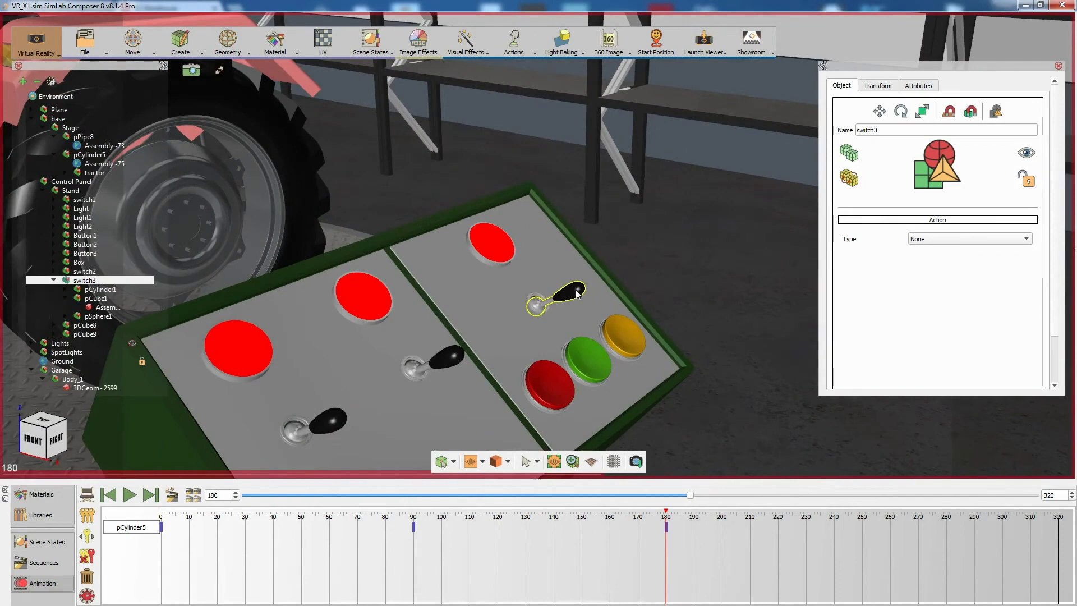
{"action": "double_click", "coordinate": [577, 294]}
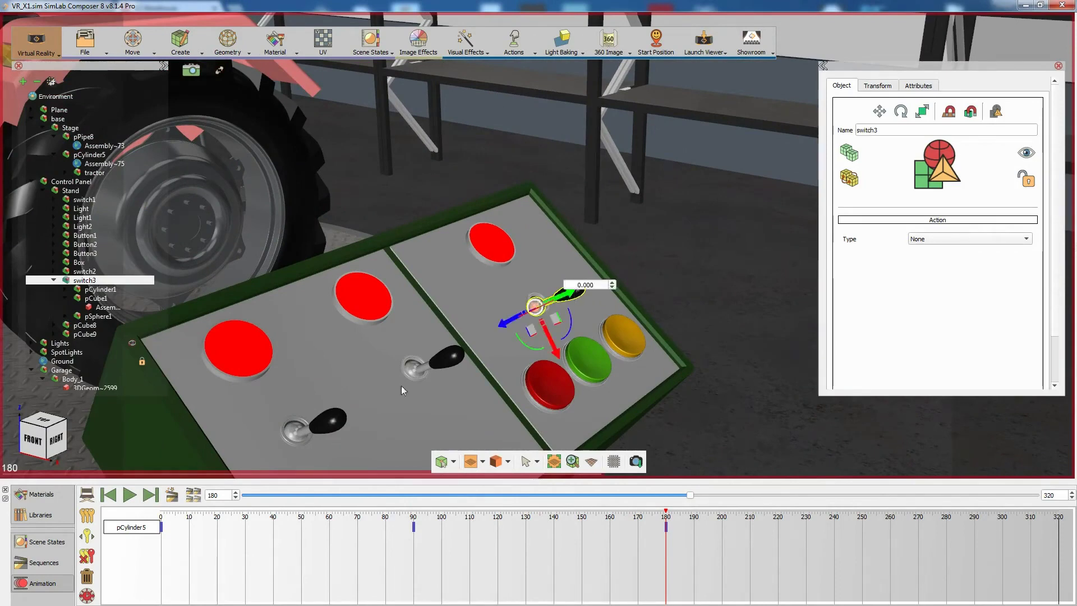
{"action": "type", "text": "3"}
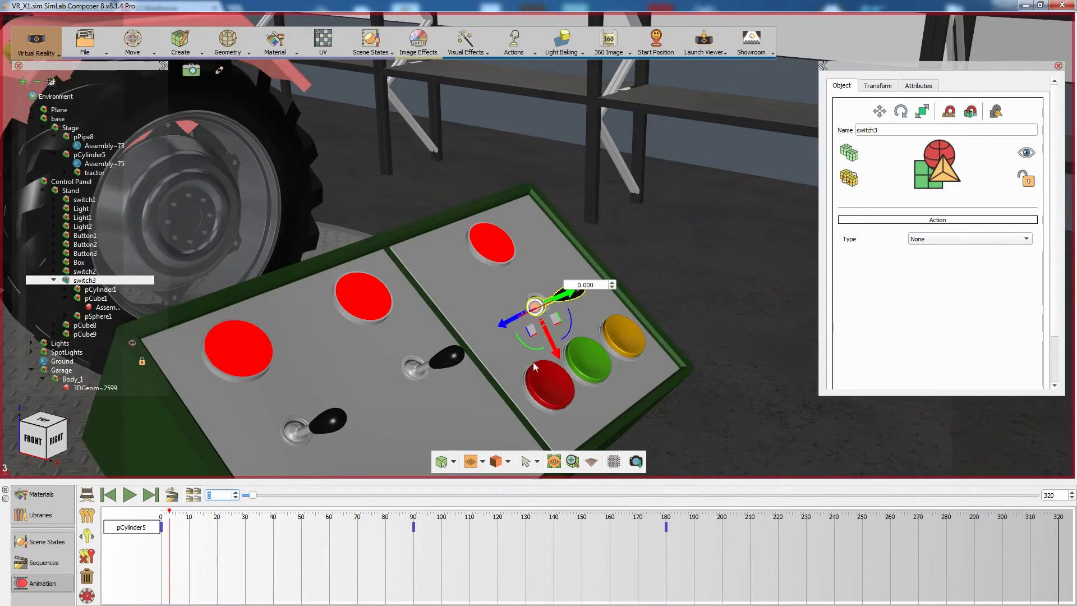
{"action": "left_click_drag", "start_coordinate": [571, 331], "coordinate": [557, 284]}
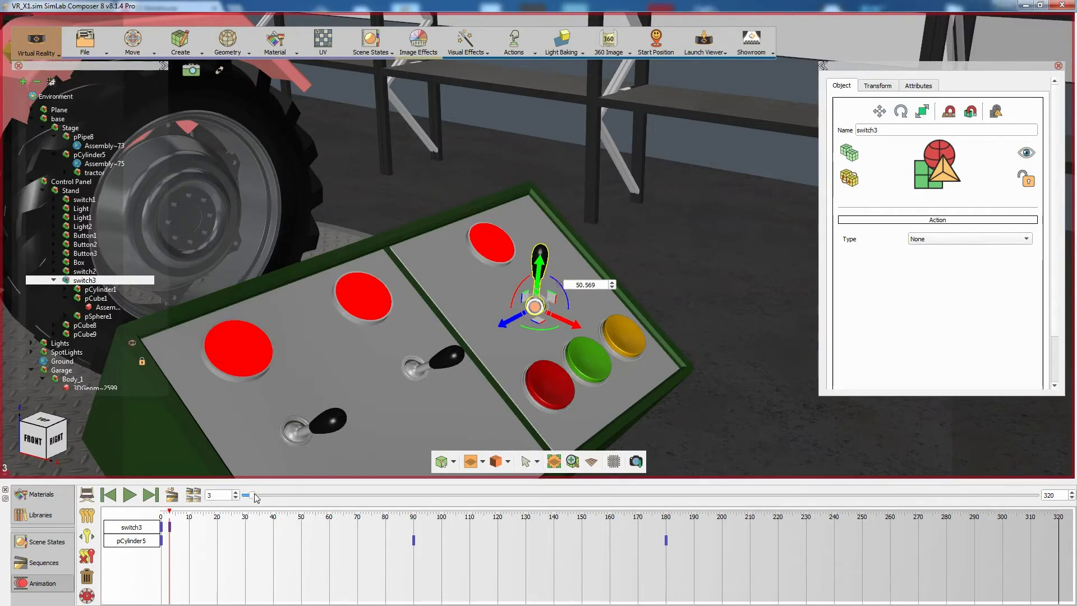
Shift all pCylinder5 keyframes so the platform rotation starts at frame 3, and scrub the timeline to check the start
{"action": "left_click_drag", "start_coordinate": [253, 495], "coordinate": [237, 497]}
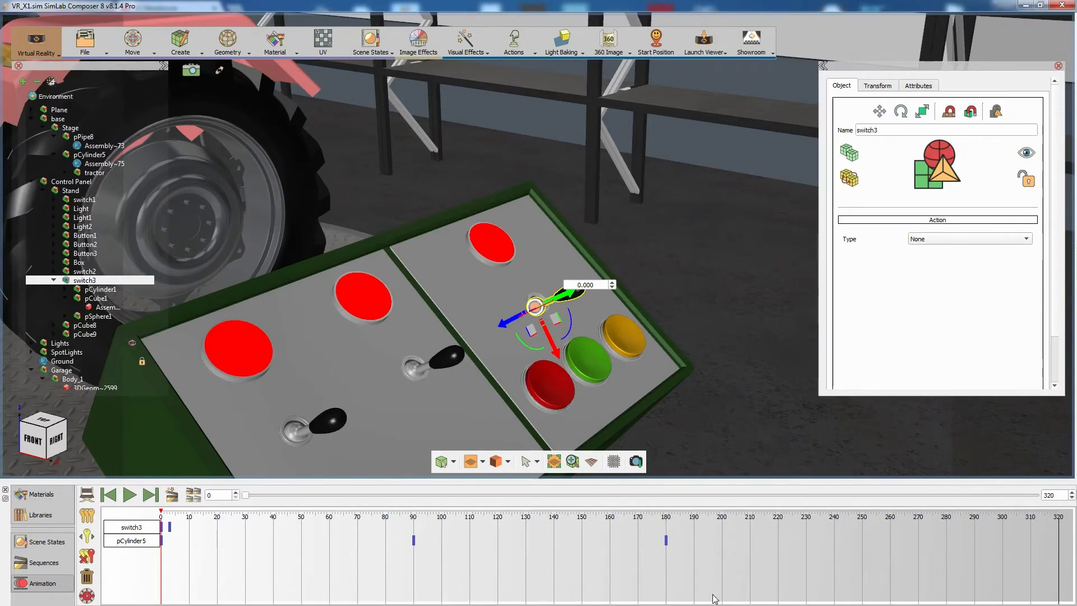
{"action": "left_click_drag", "start_coordinate": [714, 583], "coordinate": [161, 540]}
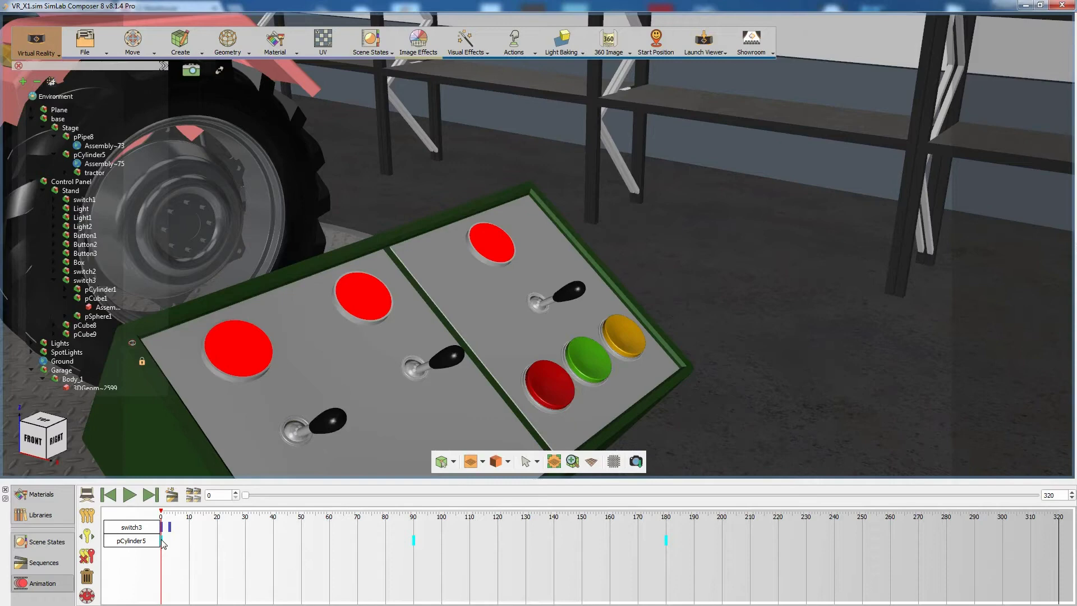
{"action": "left_click_drag", "start_coordinate": [160, 540], "coordinate": [169, 540]}
{"action": "mouse_move", "coordinate": [248, 500]}
{"action": "left_mouse_down"}
{"action": "mouse_move", "coordinate": [234, 502]}
{"action": "mouse_move", "coordinate": [260, 501]}
{"action": "left_mouse_up"}
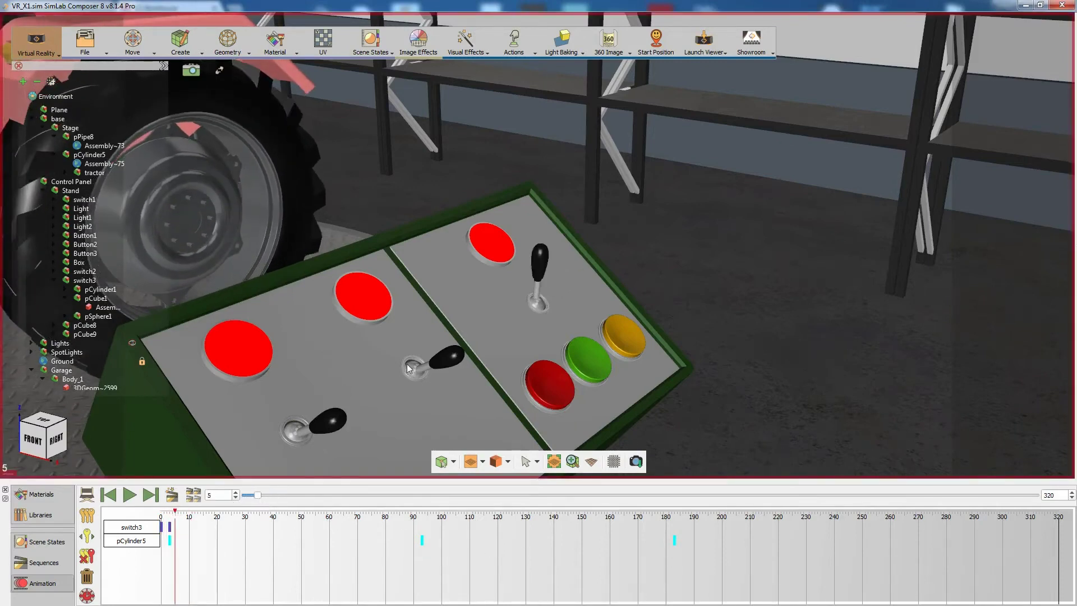
Create an animation sequence named Turn_around from all switch and platform keyframes, deleting them from the timeline
{"action": "scroll", "coordinate": [393, 284], "scroll_direction": "down", "scroll_amount": 2}
{"action": "scroll", "coordinate": [393, 284], "scroll_direction": "down", "scroll_amount": 3}
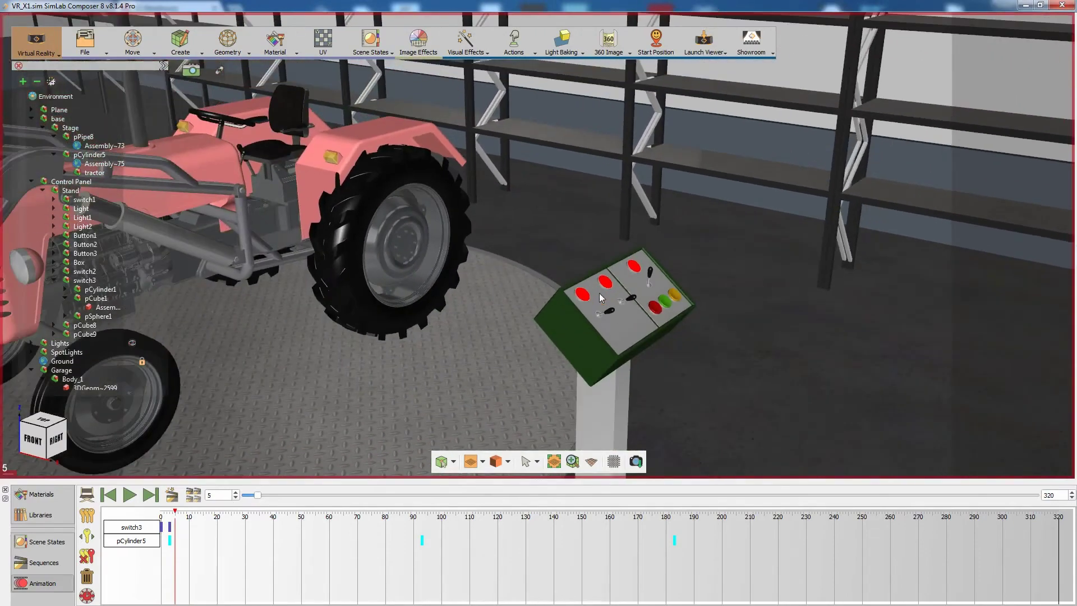
{"action": "left_click_drag", "start_coordinate": [739, 571], "coordinate": [120, 507]}
{"action": "left_click", "coordinate": [172, 493]}
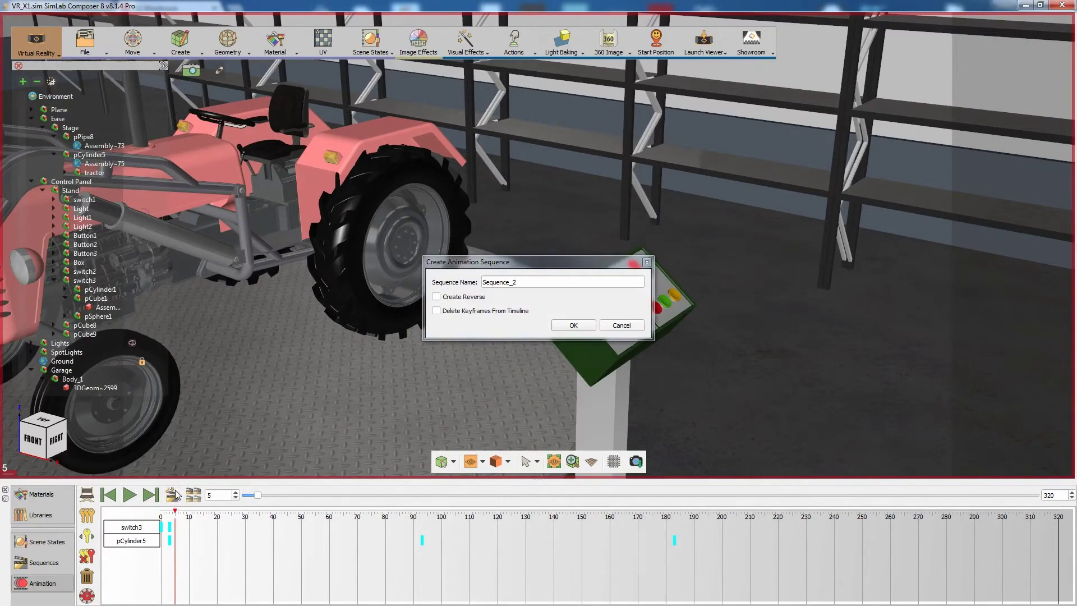
{"action": "left_click_drag", "start_coordinate": [526, 282], "coordinate": [479, 278]}
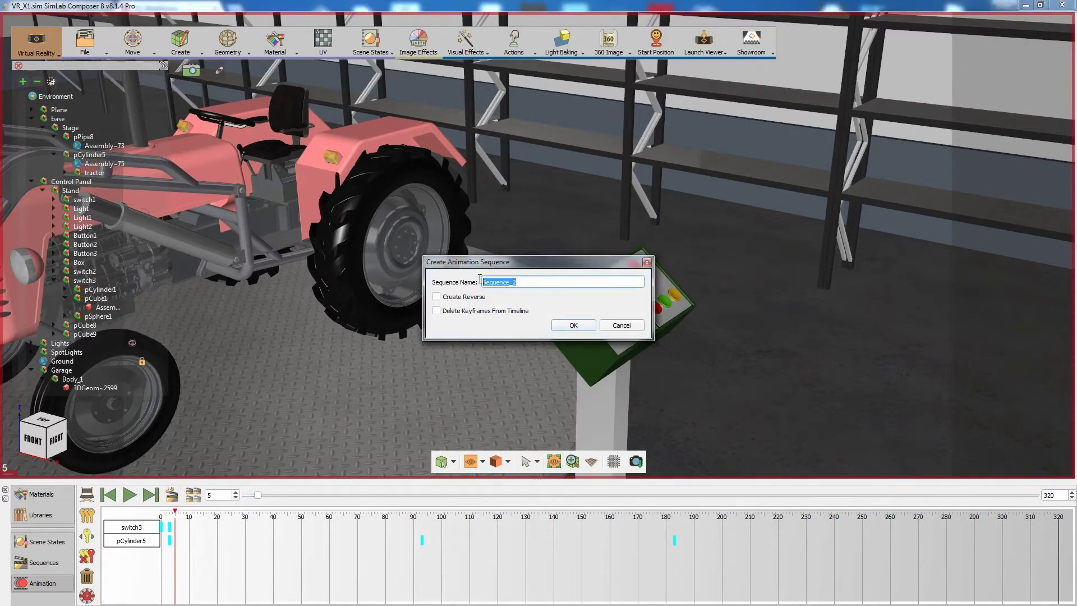
{"action": "type", "text": "TurnAround"}
{"action": "left_click", "coordinate": [561, 325]}
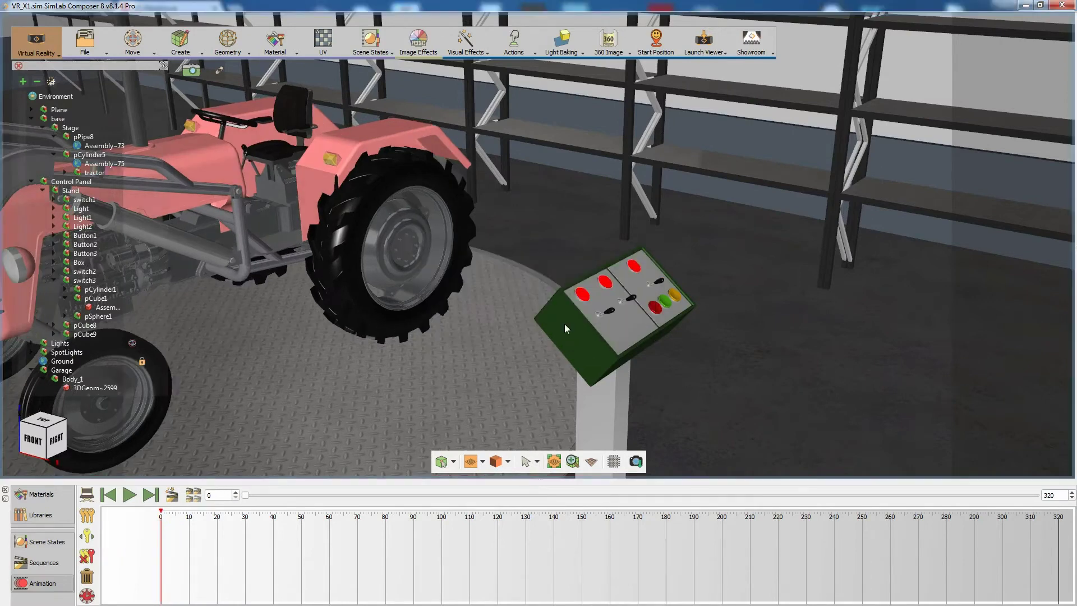
Set the action type of the switch3 handle on the control panel to Multi Actions
{"action": "middle_click_drag", "start_coordinate": [563, 324], "coordinate": [443, 336]}
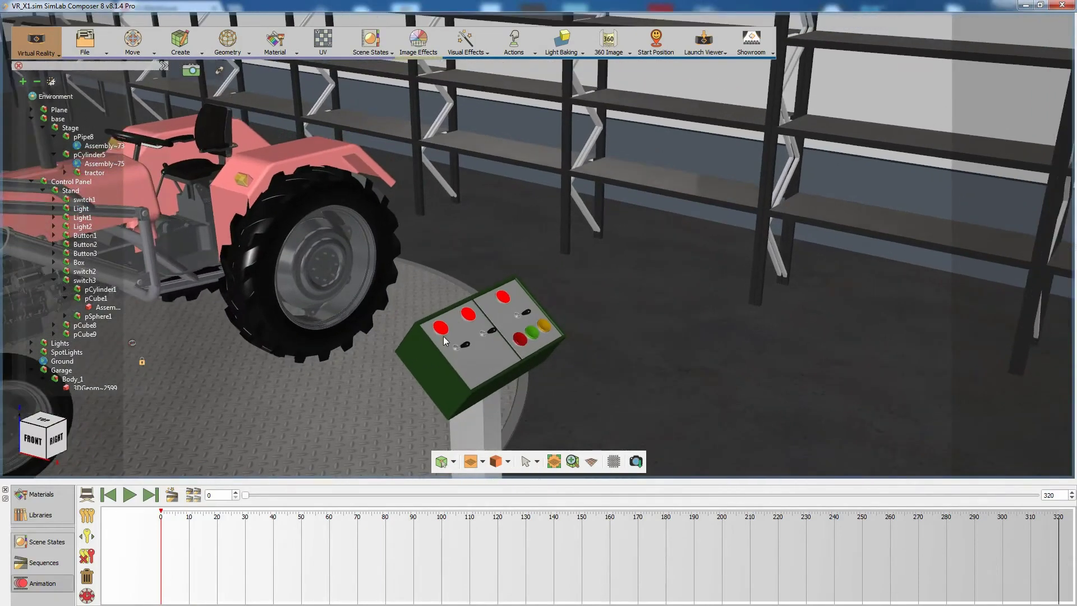
{"action": "left_click", "coordinate": [530, 314]}
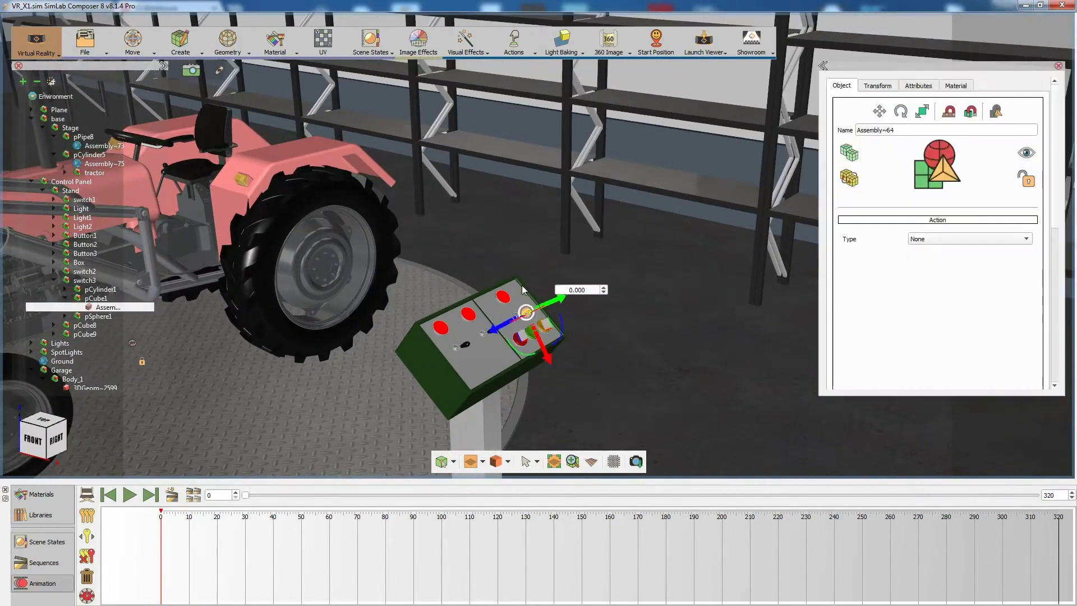
{"action": "scroll", "coordinate": [514, 286], "scroll_direction": "up", "scroll_amount": 5}
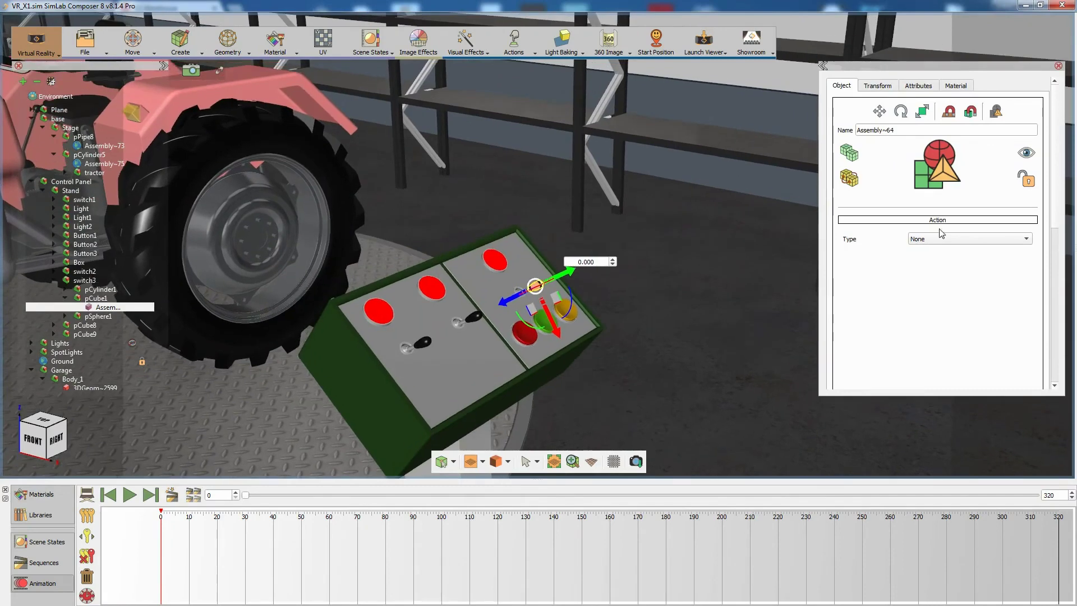
{"action": "left_click", "coordinate": [942, 238]}
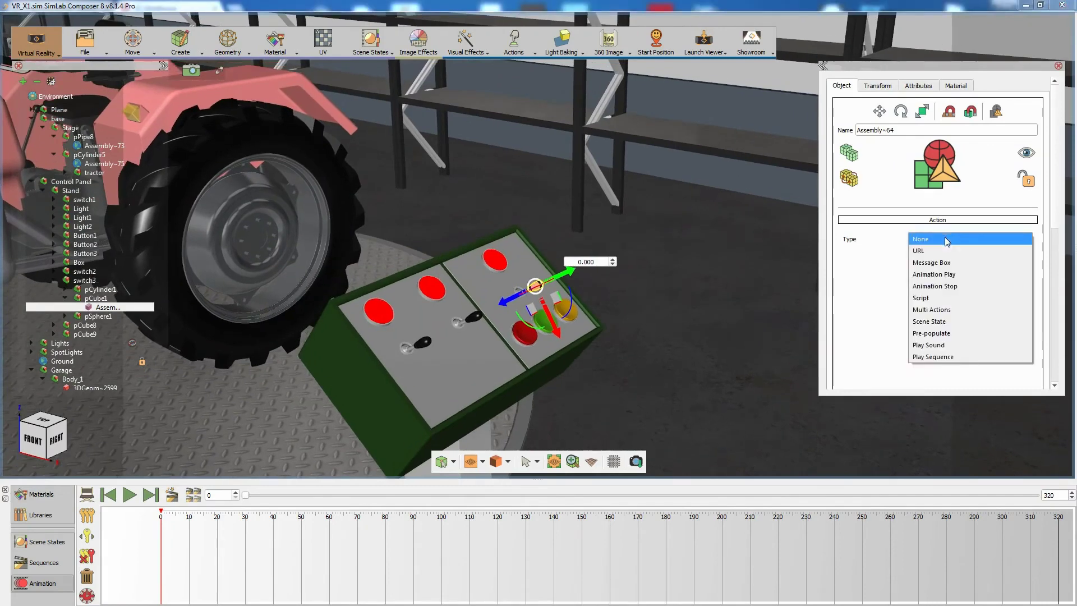
{"action": "left_click", "coordinate": [938, 310]}
Add a Play Sequence action using Turn_around to the switch handle's actions list and accept the list
{"action": "left_click", "coordinate": [968, 255]}
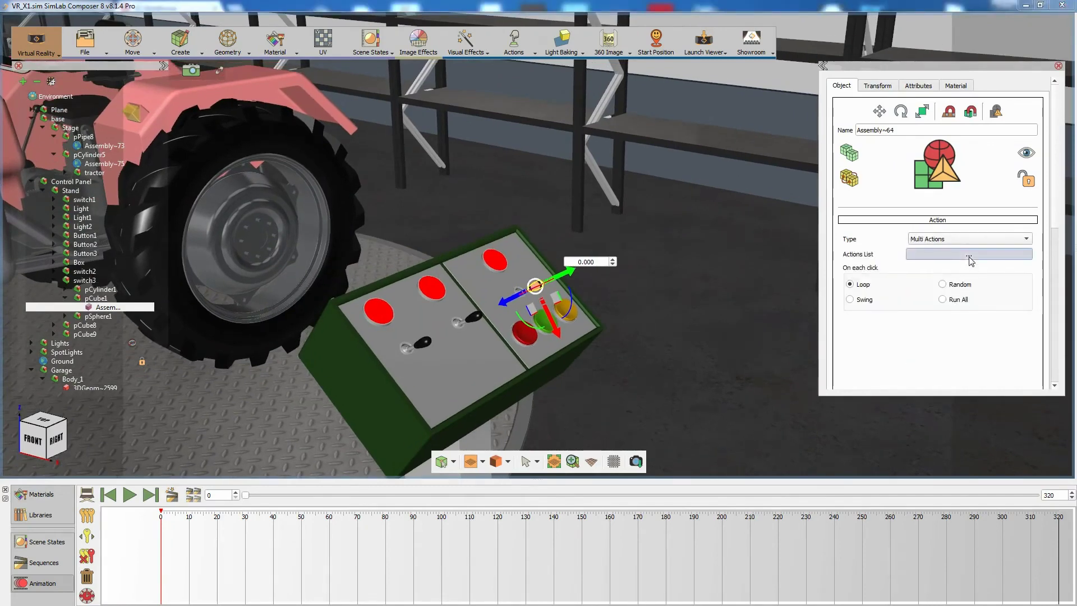
{"action": "left_click", "coordinate": [651, 234]}
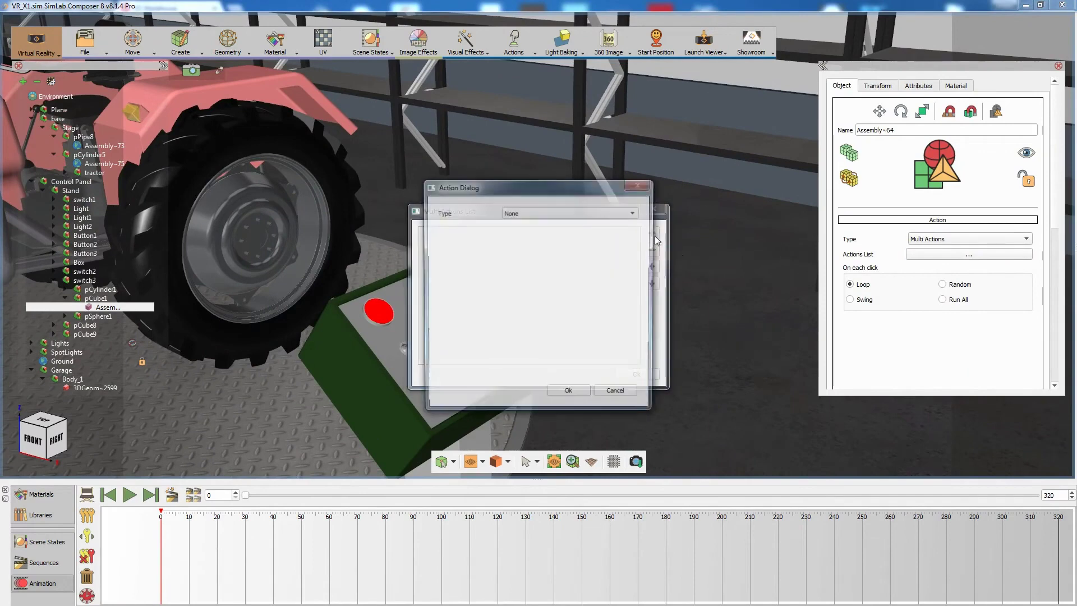
{"action": "left_click", "coordinate": [566, 214]}
{"action": "left_click", "coordinate": [533, 330]}
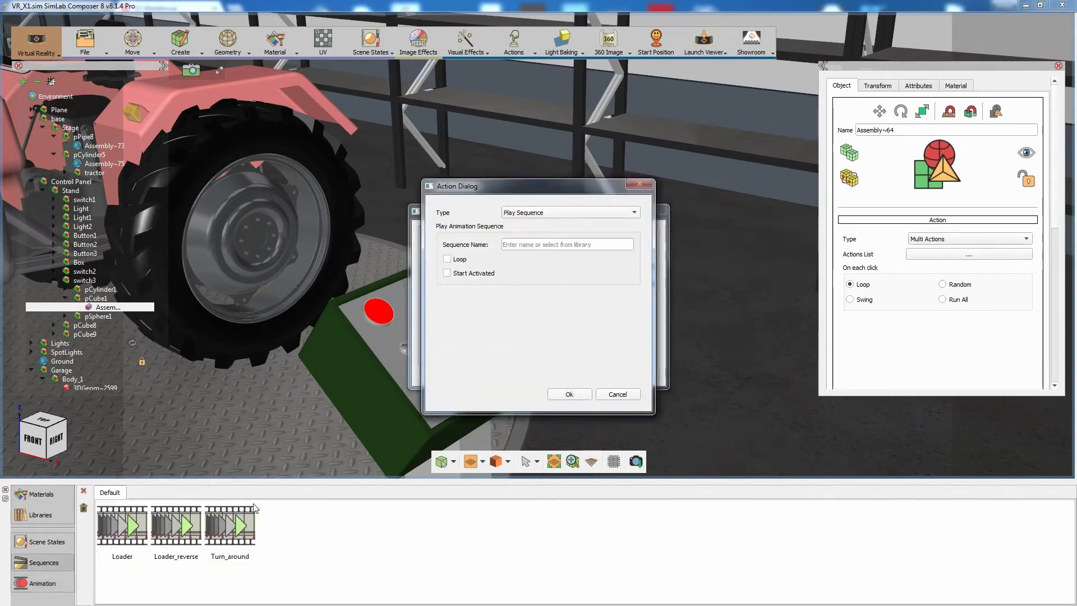
{"action": "left_click", "coordinate": [237, 519]}
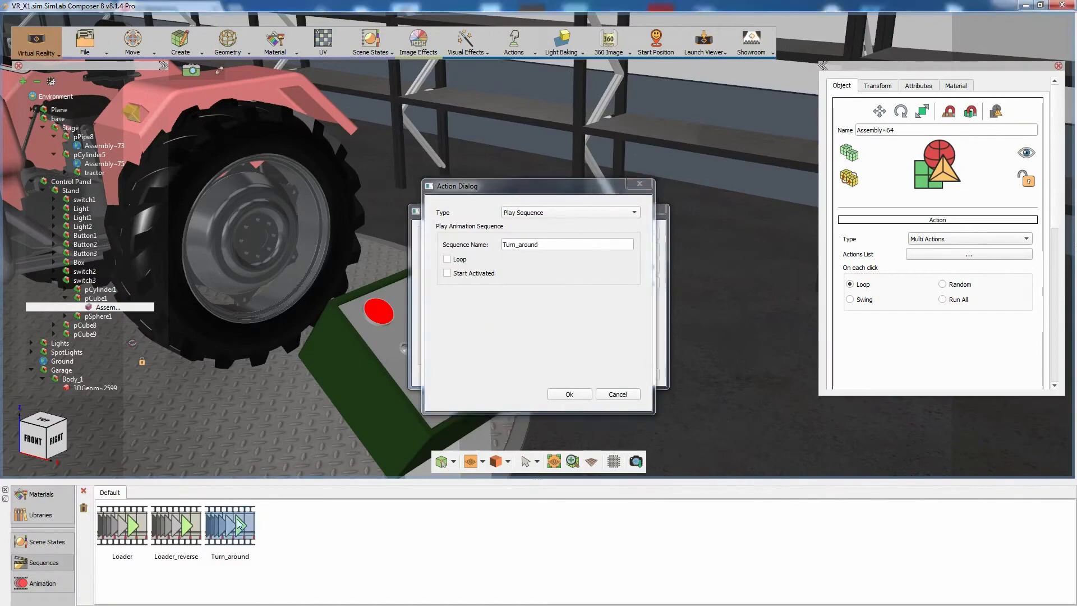
{"action": "left_click", "coordinate": [558, 395]}
{"action": "left_click", "coordinate": [637, 374]}
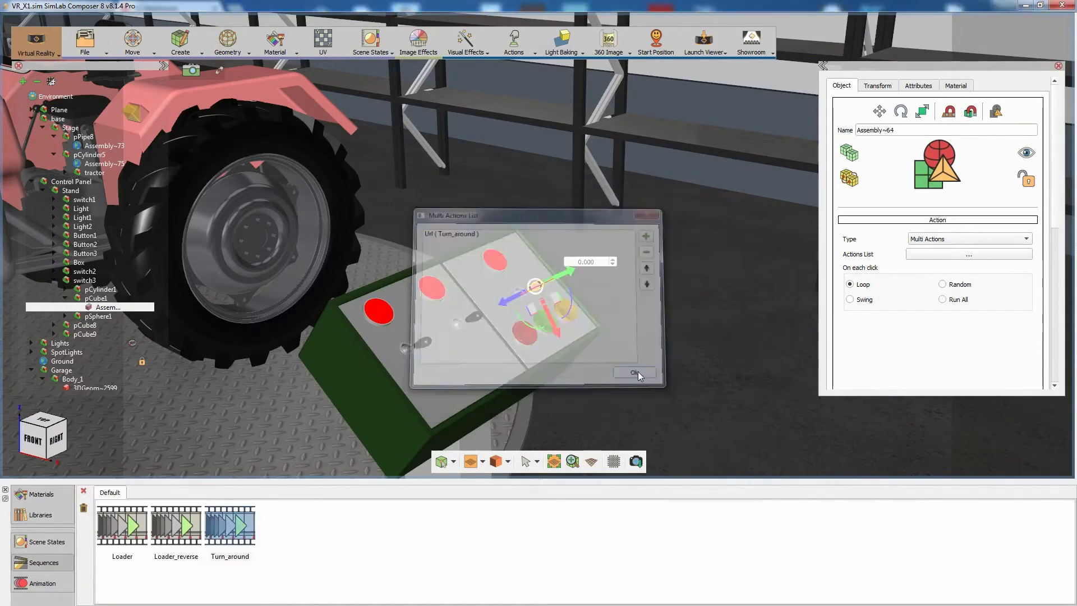
Launch the scene in the desktop viewer, walk up to the control panel, and test the platform rotation switch and the loader
{"action": "left_click", "coordinate": [696, 55]}
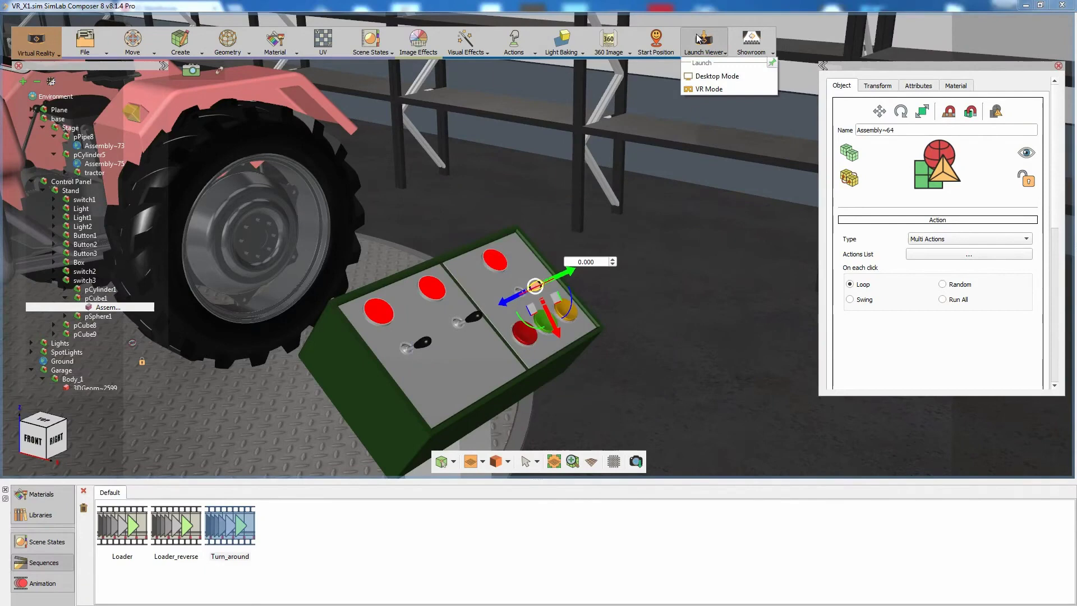
{"action": "left_click", "coordinate": [705, 76]}
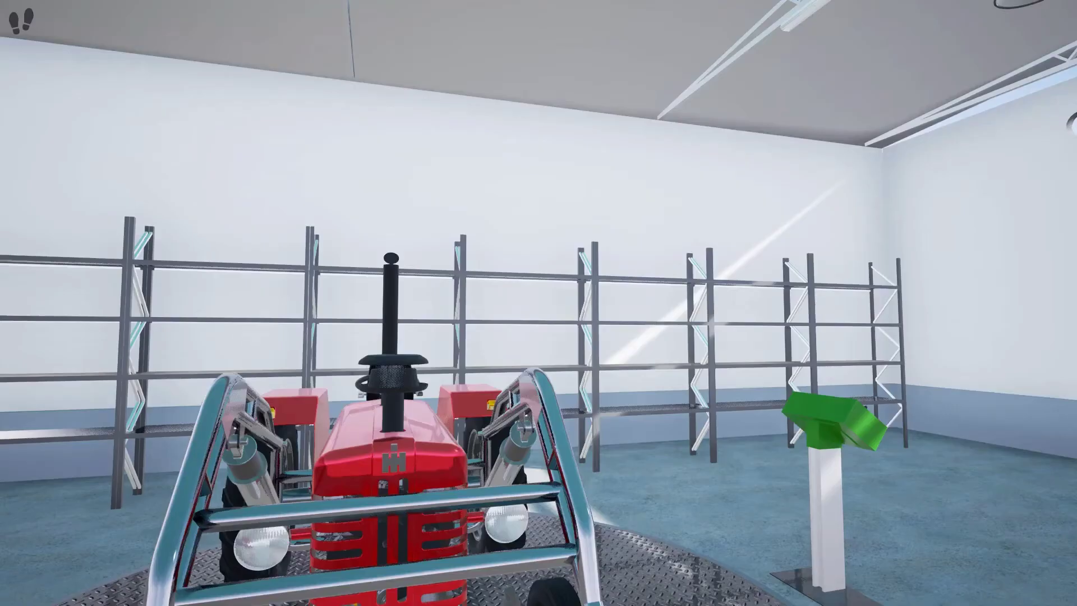
{"action": "key", "text": "d"}
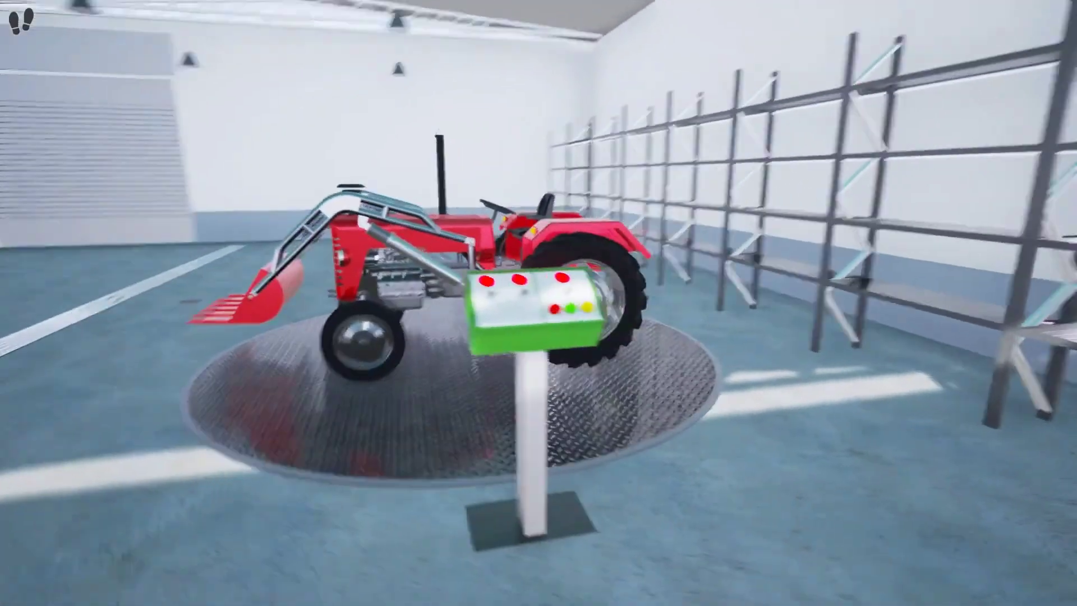
{"action": "key", "text": "w"}
{"action": "key", "text": "s"}
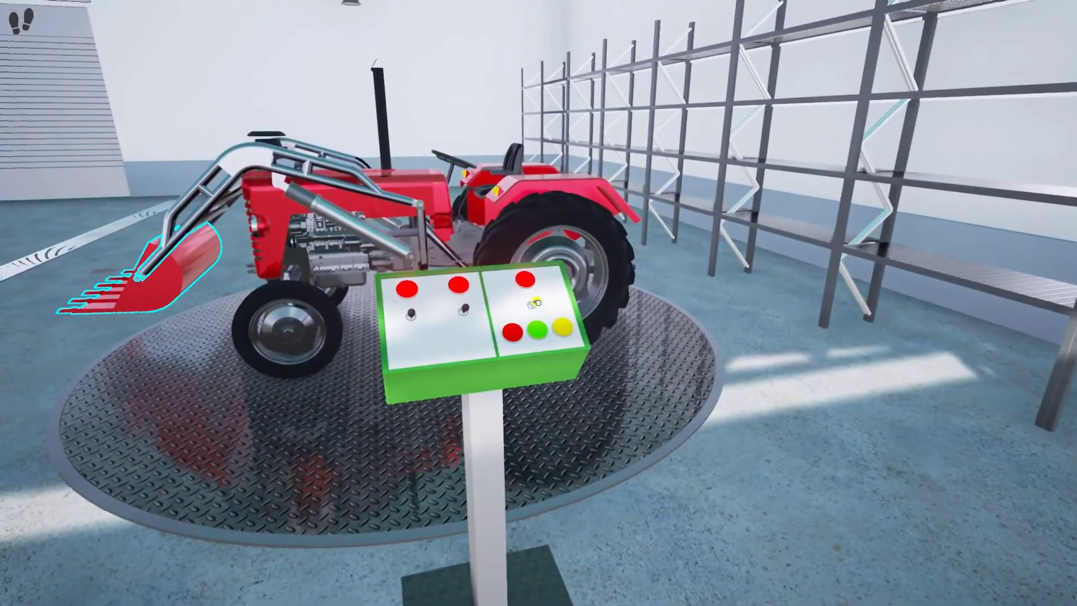
{"action": "key", "text": "w"}
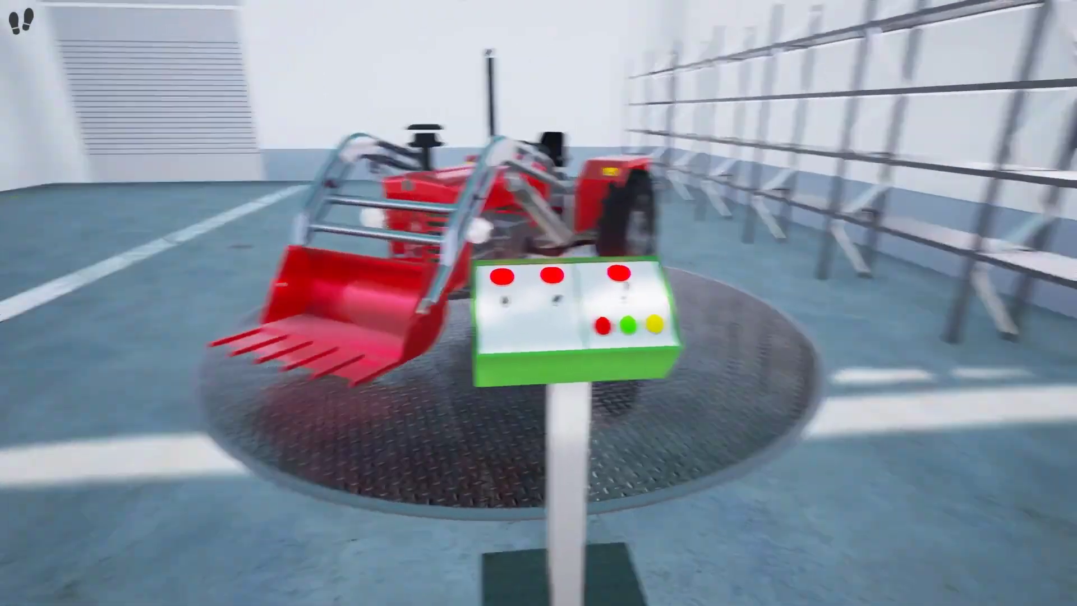
{"action": "key", "text": "w"}
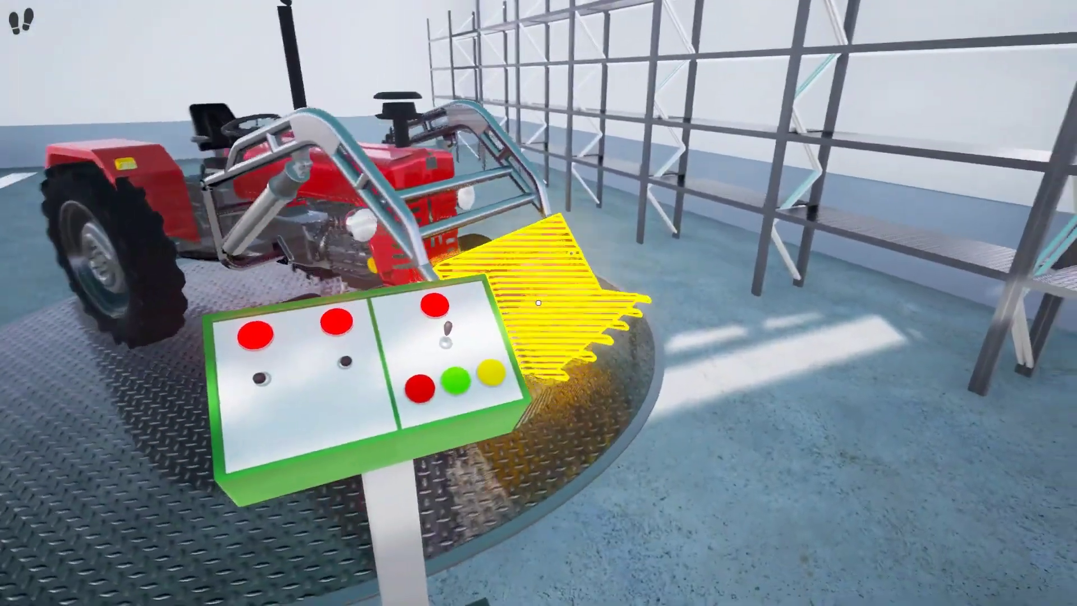
{"action": "key", "text": "w"}
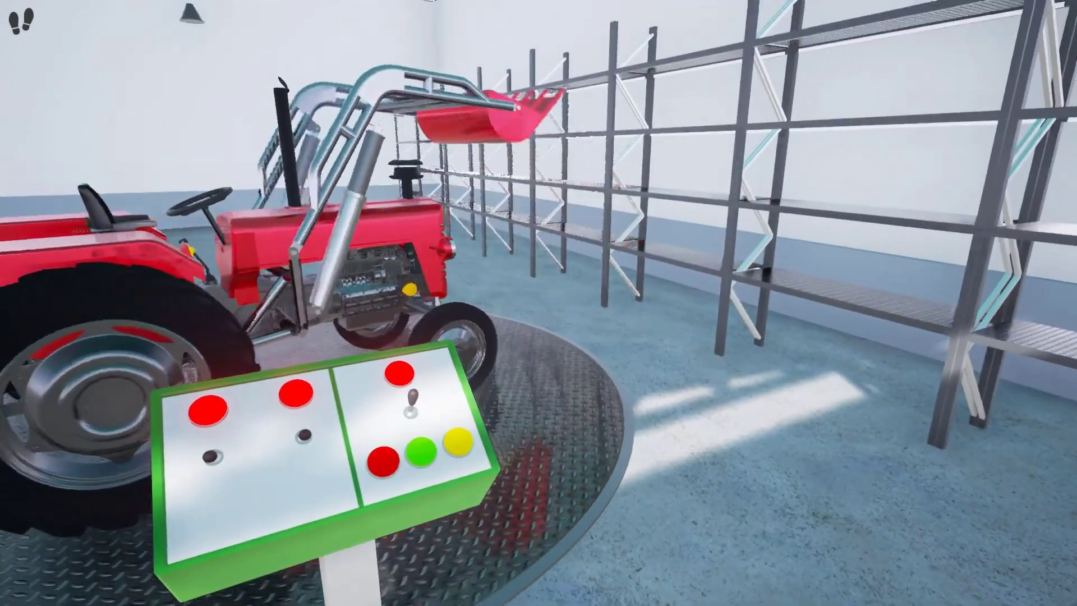
{"action": "key", "text": "s"}
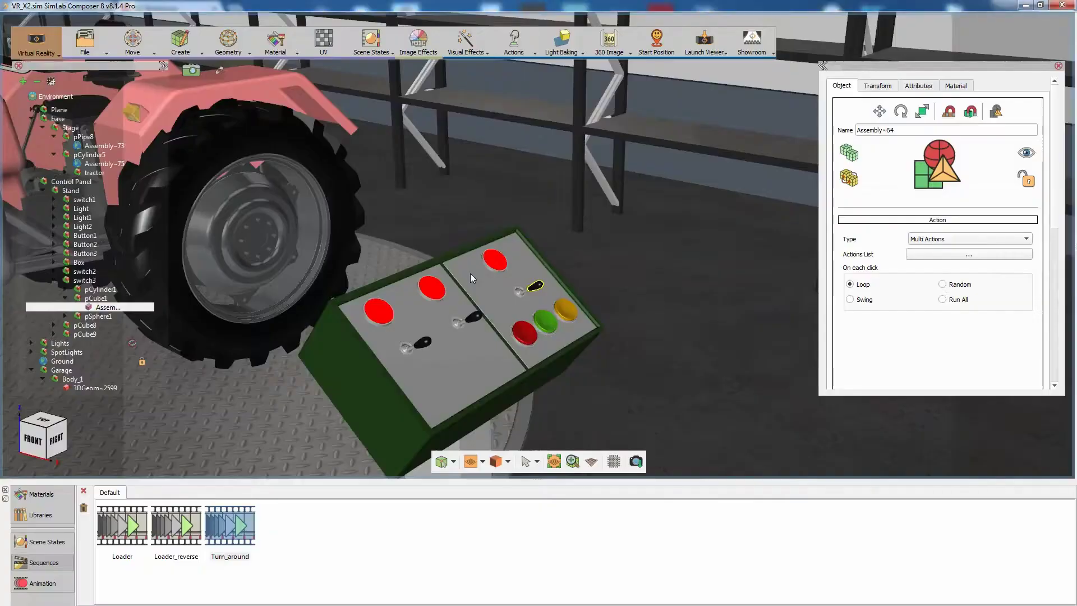
Bring the whole tractor into view and open the scene state capture settings
{"action": "scroll", "coordinate": [469, 269], "scroll_direction": "down", "scroll_amount": 4}
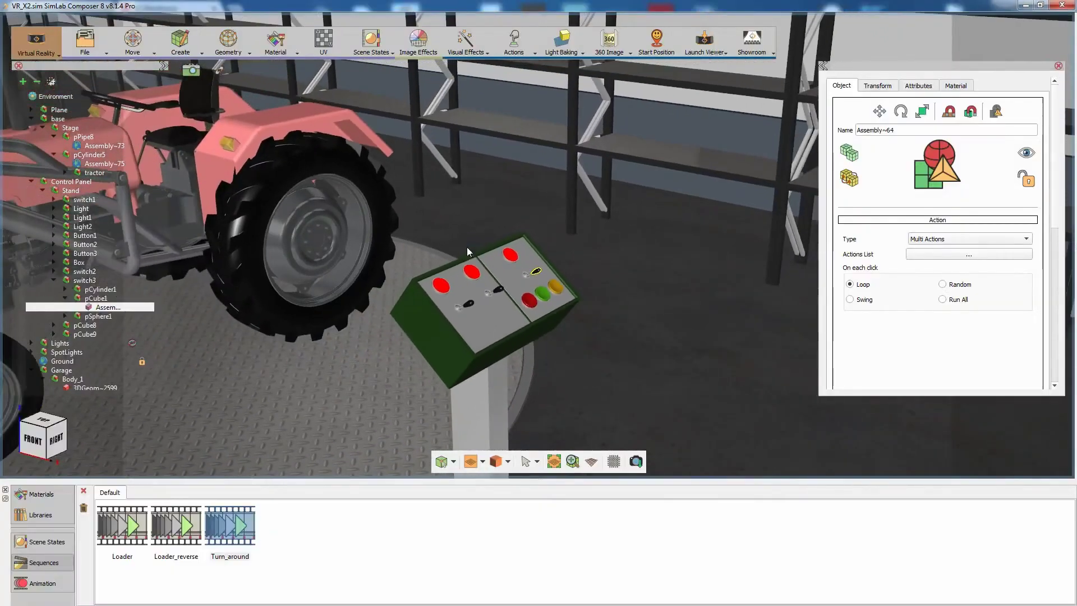
{"action": "middle_click_drag", "start_coordinate": [466, 247], "coordinate": [628, 255]}
{"action": "right_click_drag", "start_coordinate": [627, 255], "coordinate": [552, 266]}
{"action": "middle_click_drag", "start_coordinate": [552, 266], "coordinate": [702, 268]}
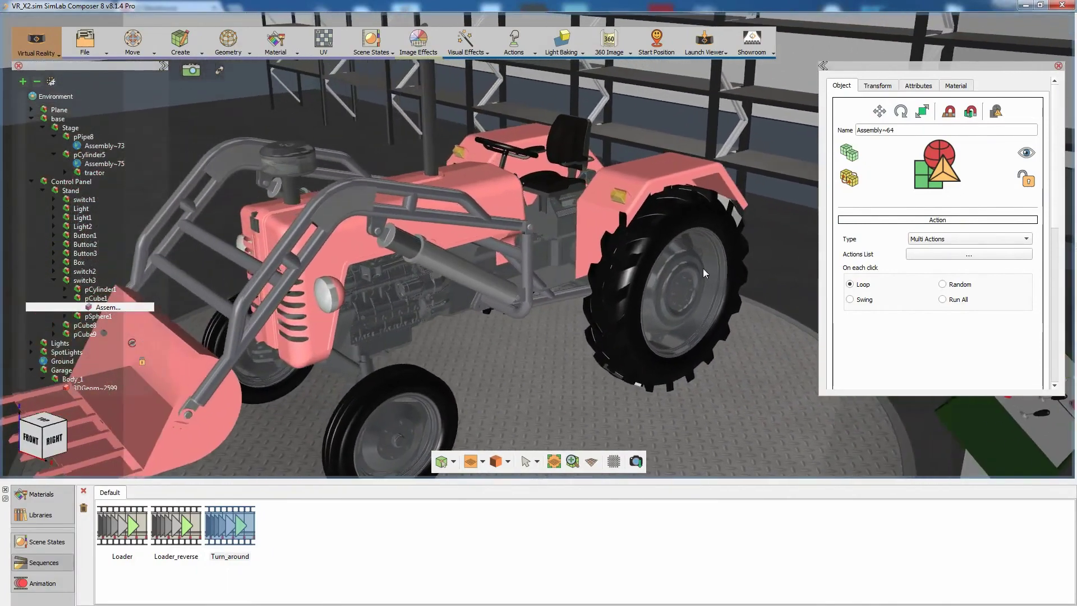
{"action": "left_click", "coordinate": [381, 53]}
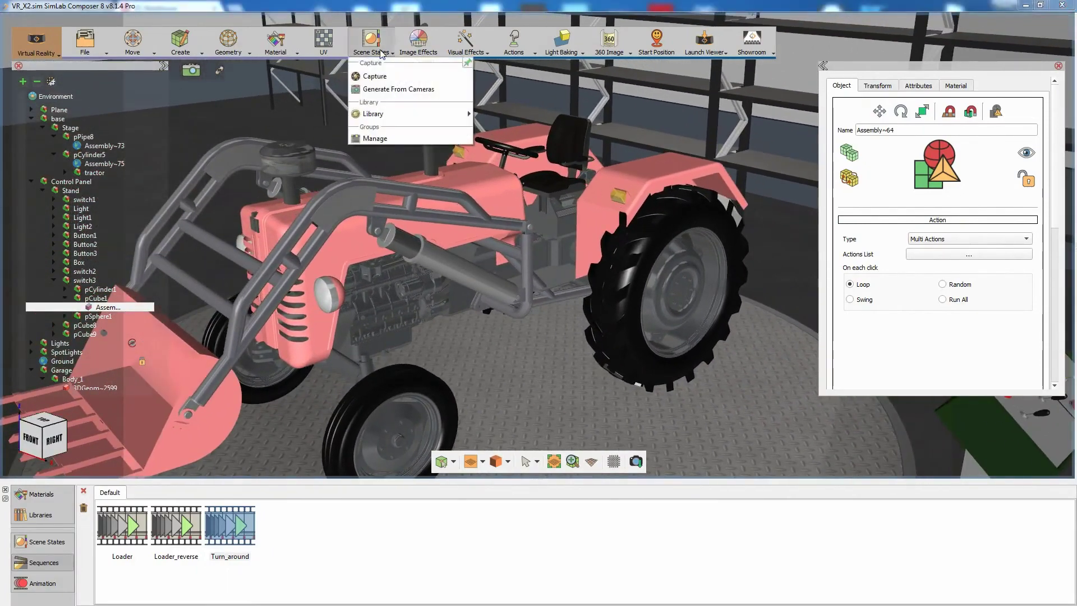
{"action": "left_click", "coordinate": [374, 74]}
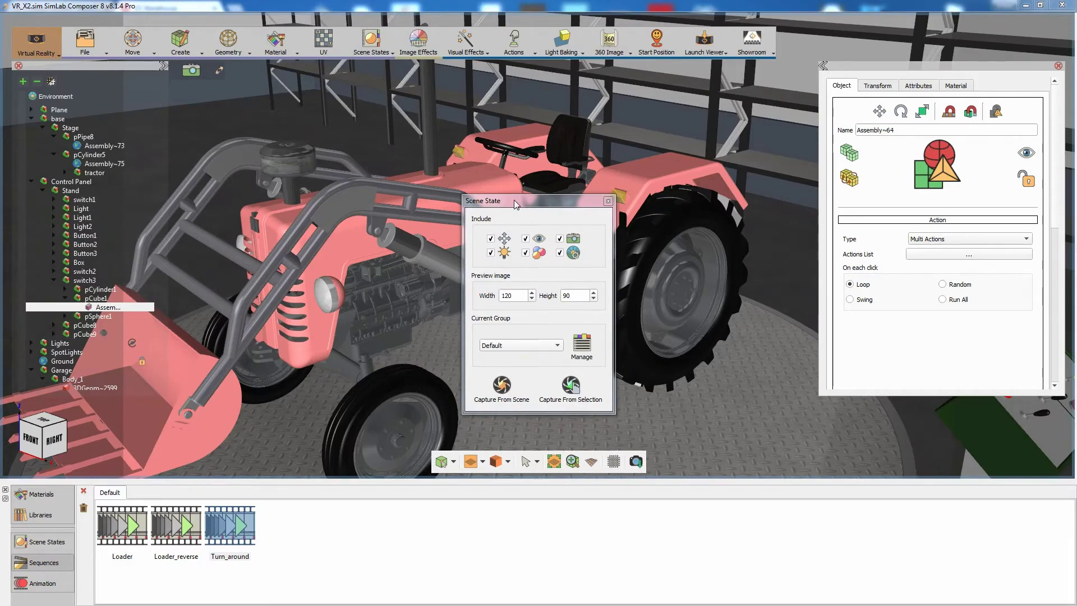
Limit the scene state to materials only and capture the red tractor from the selection
{"action": "left_click", "coordinate": [491, 238]}
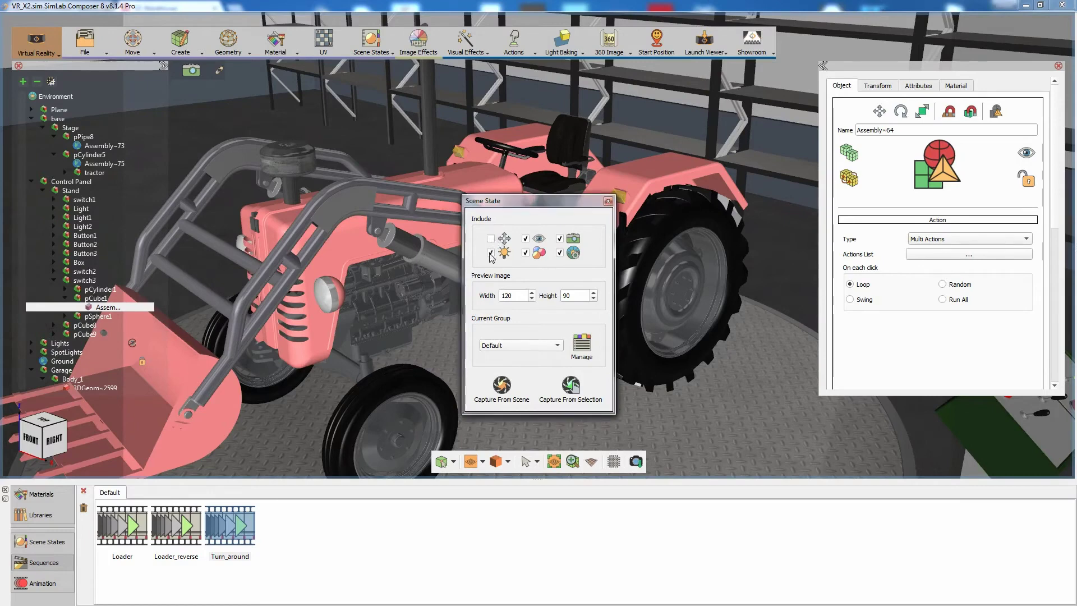
{"action": "left_click", "coordinate": [491, 252]}
{"action": "left_click", "coordinate": [526, 238]}
{"action": "left_click", "coordinate": [559, 238]}
{"action": "left_click", "coordinate": [559, 253]}
{"action": "left_click", "coordinate": [354, 253]}
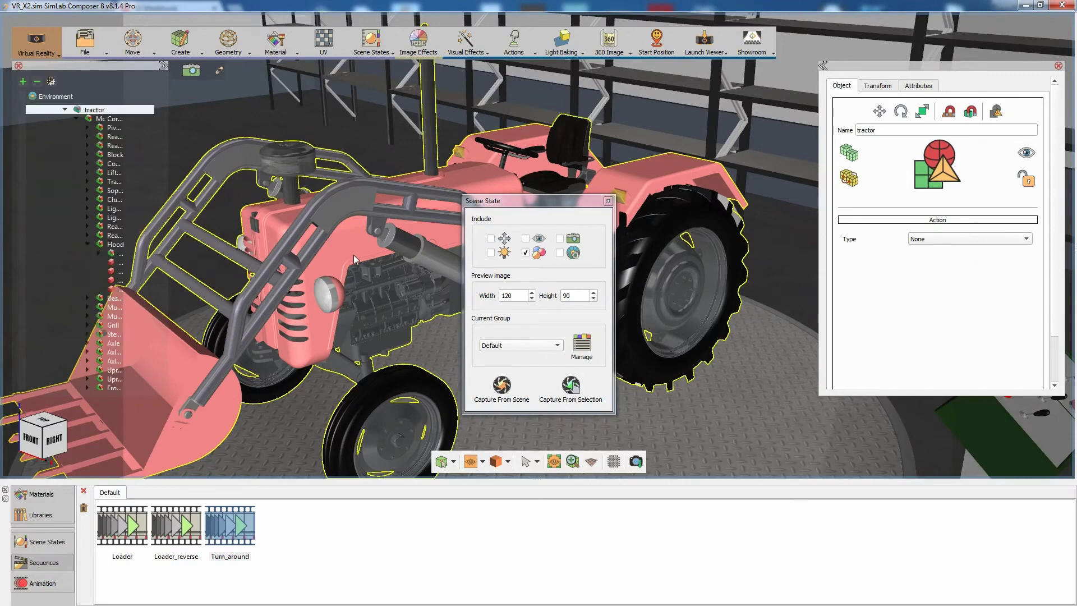
{"action": "left_click", "coordinate": [569, 391]}
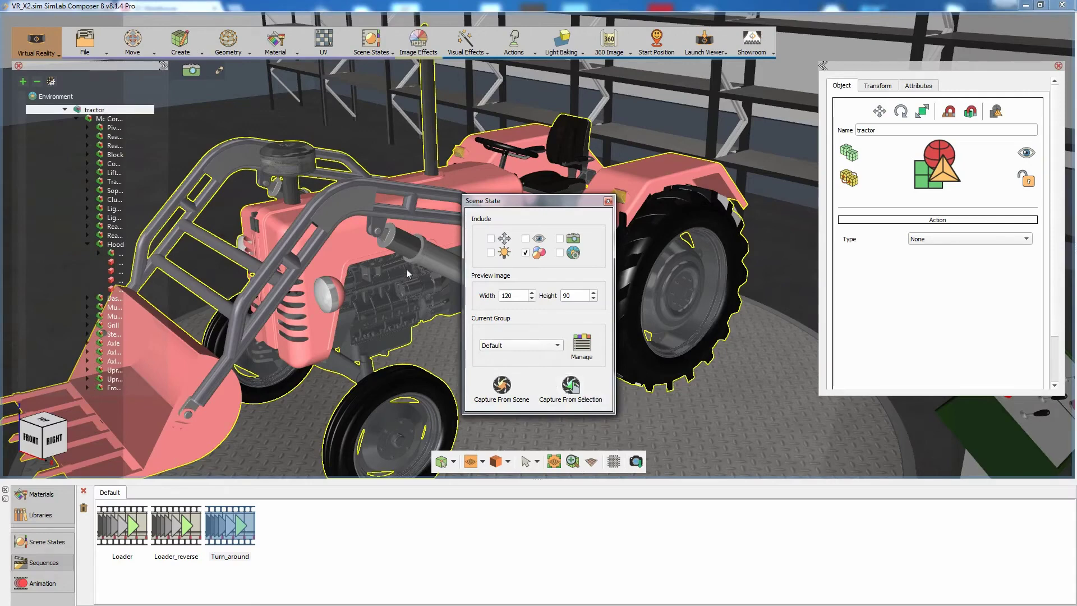
Recolor the tractor's metallic paint to yellow, RGB 195, 156, 15, and capture the whole tractor as a second scene state
{"action": "left_click", "coordinate": [361, 248]}
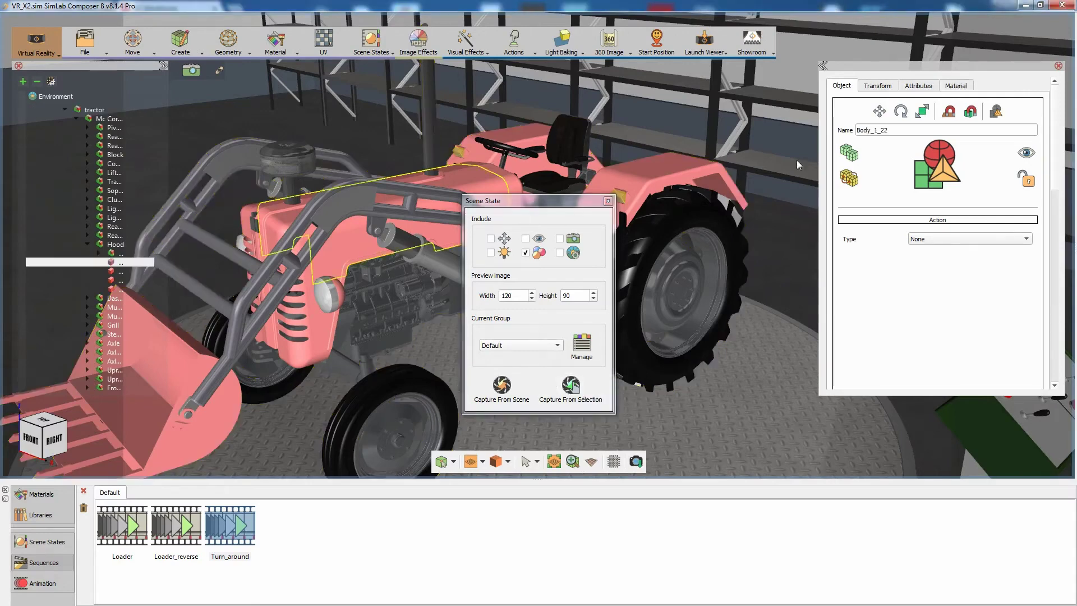
{"action": "left_click", "coordinate": [953, 87]}
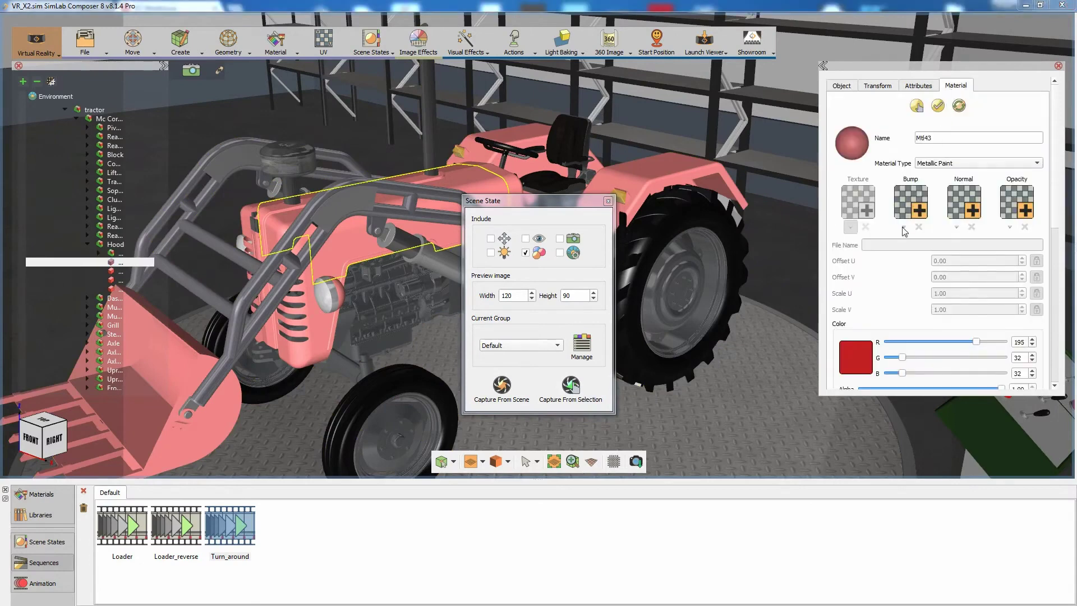
{"action": "left_click", "coordinate": [859, 356]}
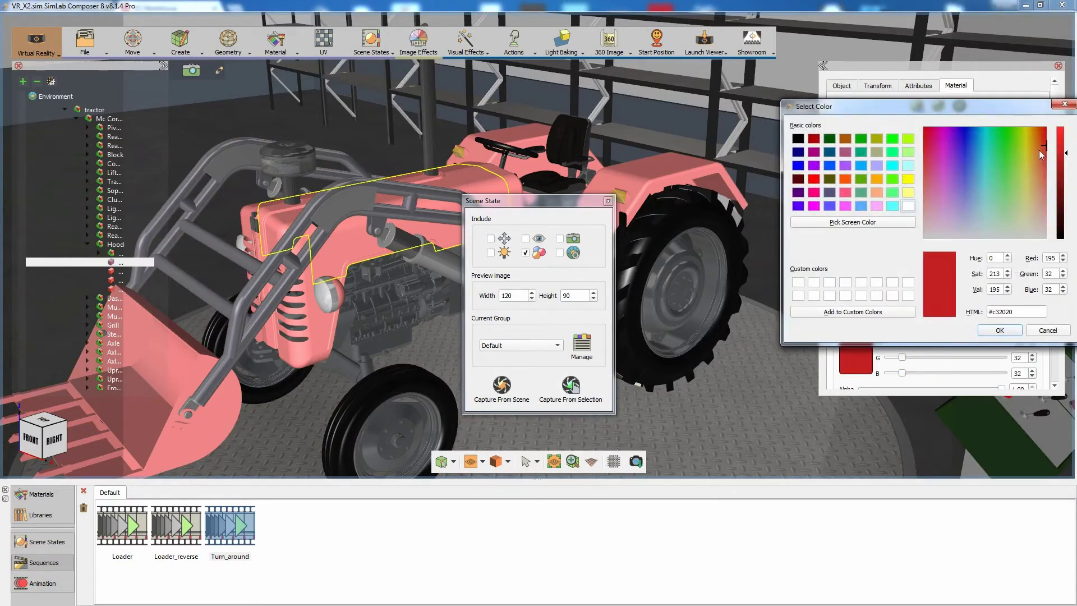
{"action": "left_click_drag", "start_coordinate": [1045, 147], "coordinate": [1032, 139]}
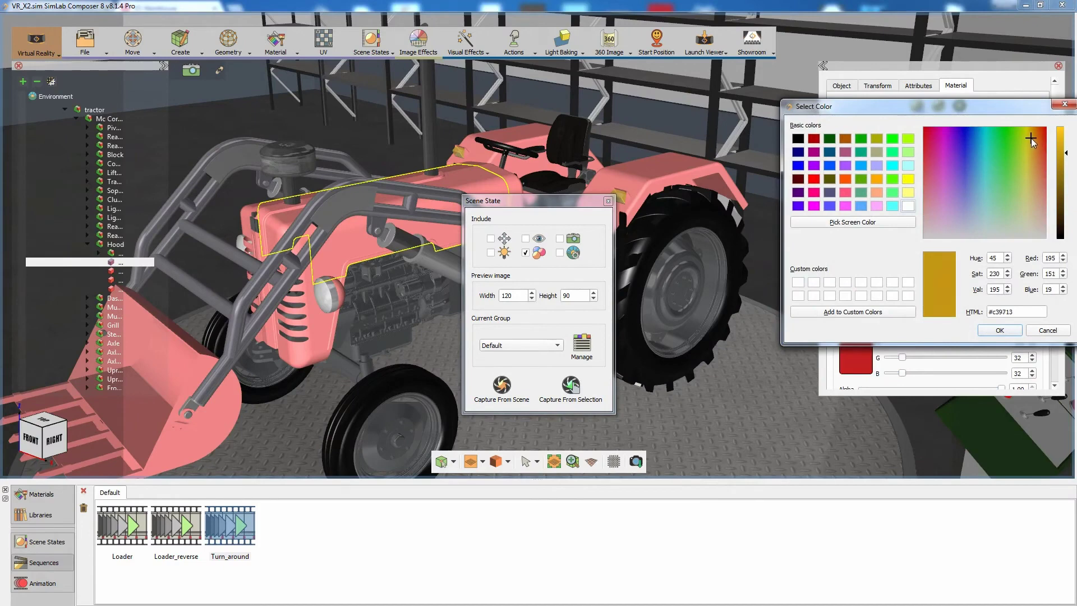
{"action": "left_click", "coordinate": [996, 330]}
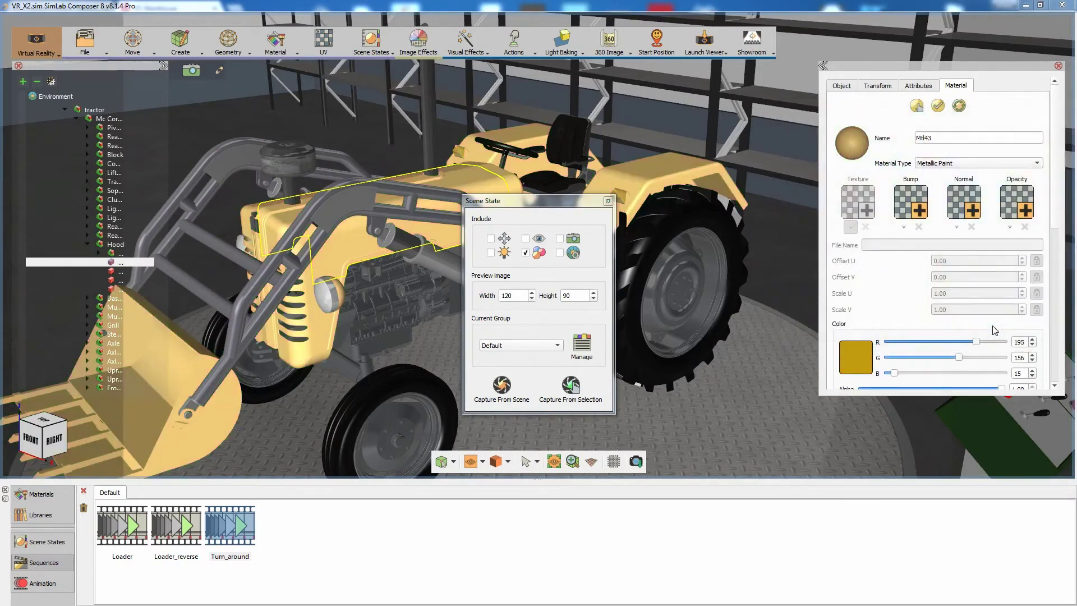
{"action": "left_click", "coordinate": [351, 246]}
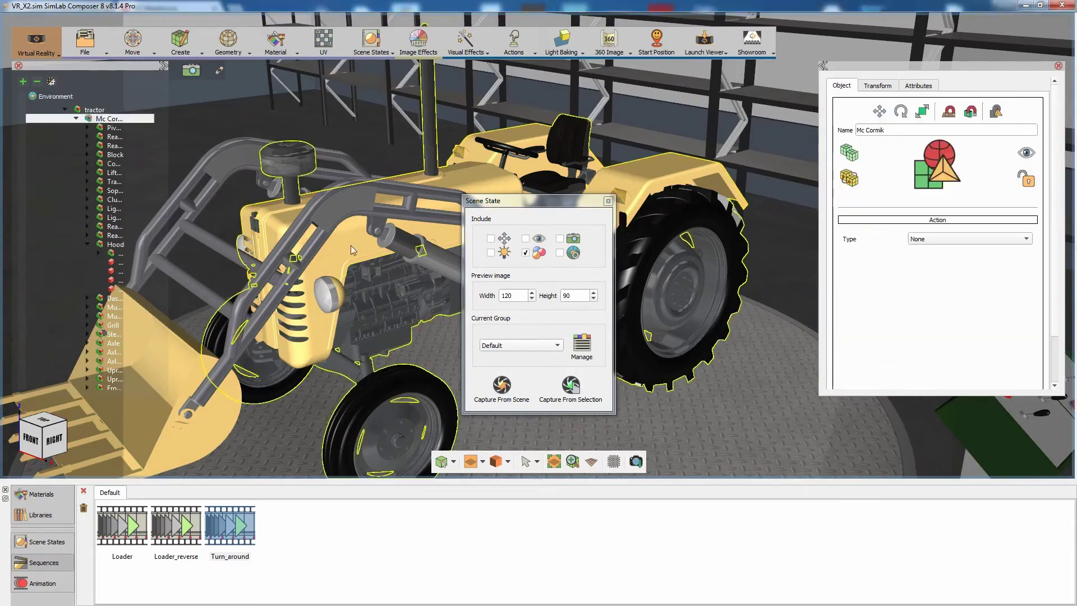
{"action": "left_click", "coordinate": [351, 244]}
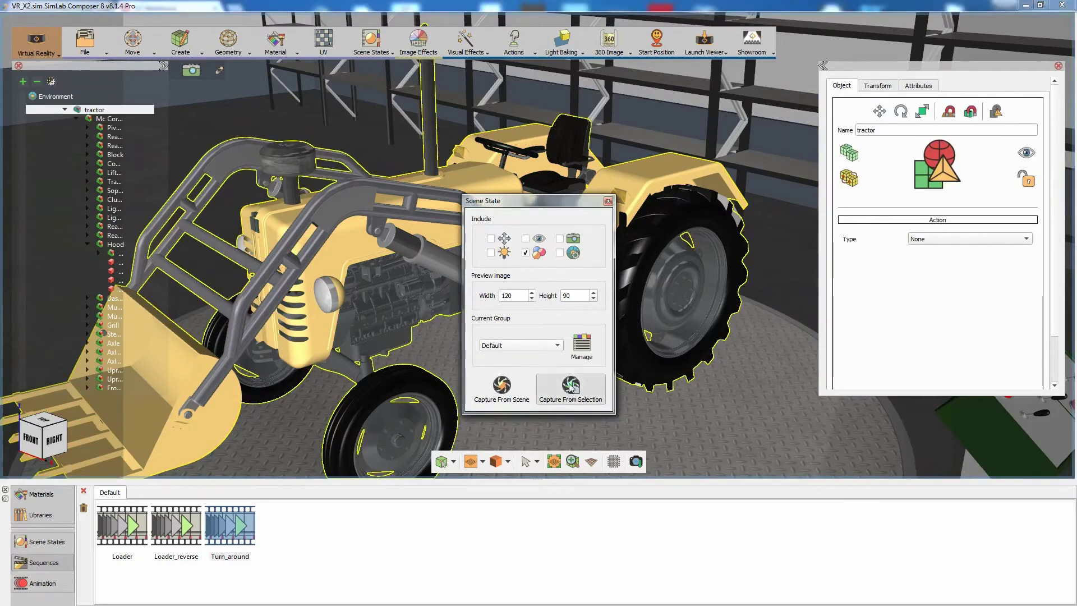
Change the hood's metallic paint color to green, RGB 71, 156, 35
{"action": "left_click", "coordinate": [371, 250]}
{"action": "left_click", "coordinate": [853, 357]}
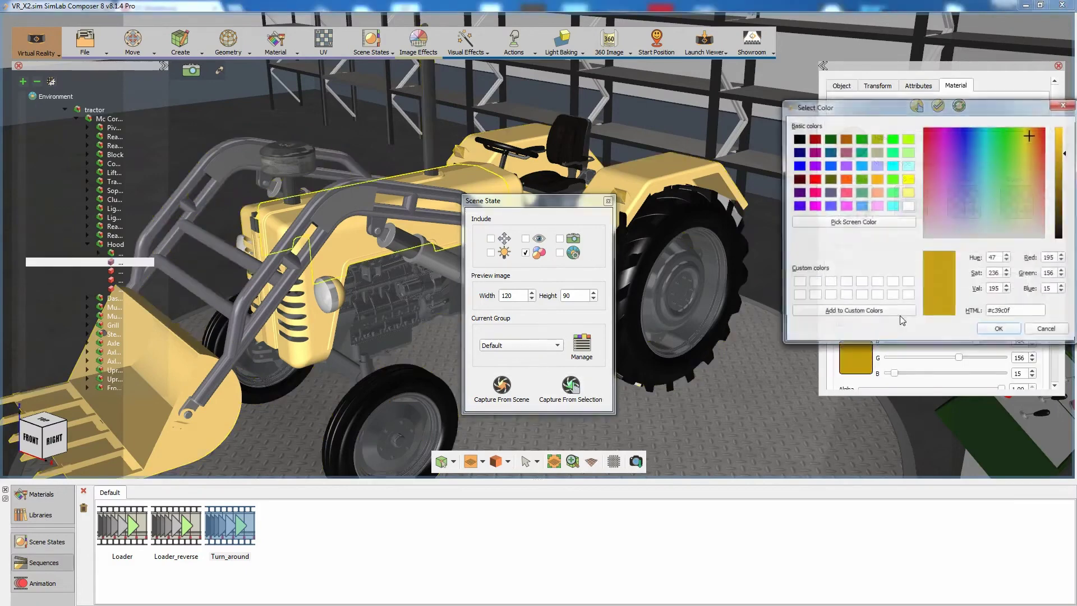
{"action": "left_click_drag", "start_coordinate": [1031, 138], "coordinate": [1012, 155]}
{"action": "left_click", "coordinate": [1059, 170]}
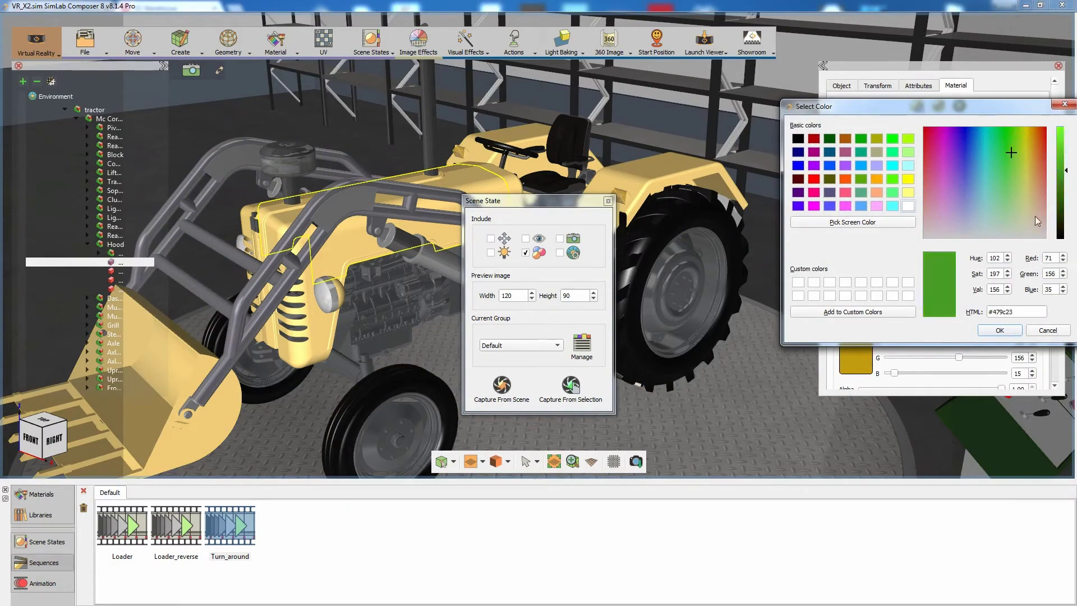
{"action": "left_click", "coordinate": [1001, 331]}
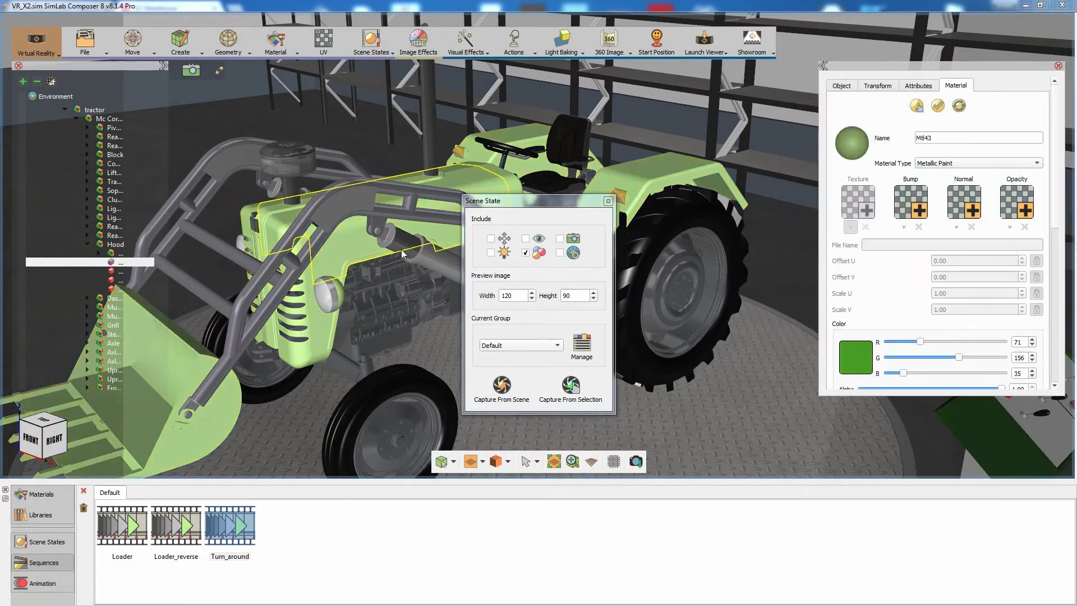
Capture a third scene state from the whole green tractor and close the scene state settings
{"action": "left_click", "coordinate": [348, 244]}
{"action": "left_click", "coordinate": [348, 243]}
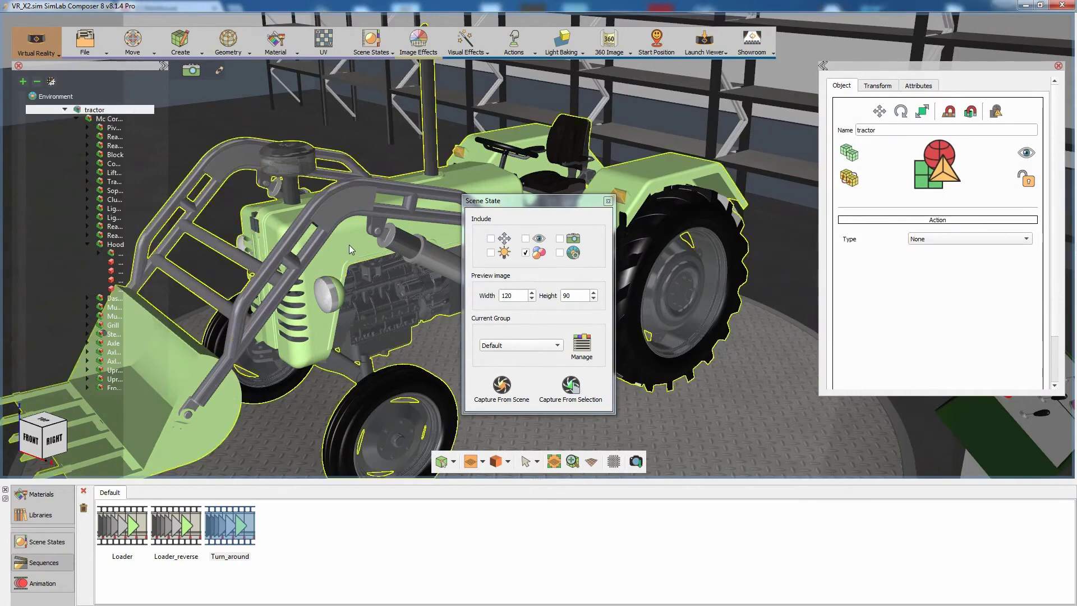
{"action": "left_click", "coordinate": [568, 387]}
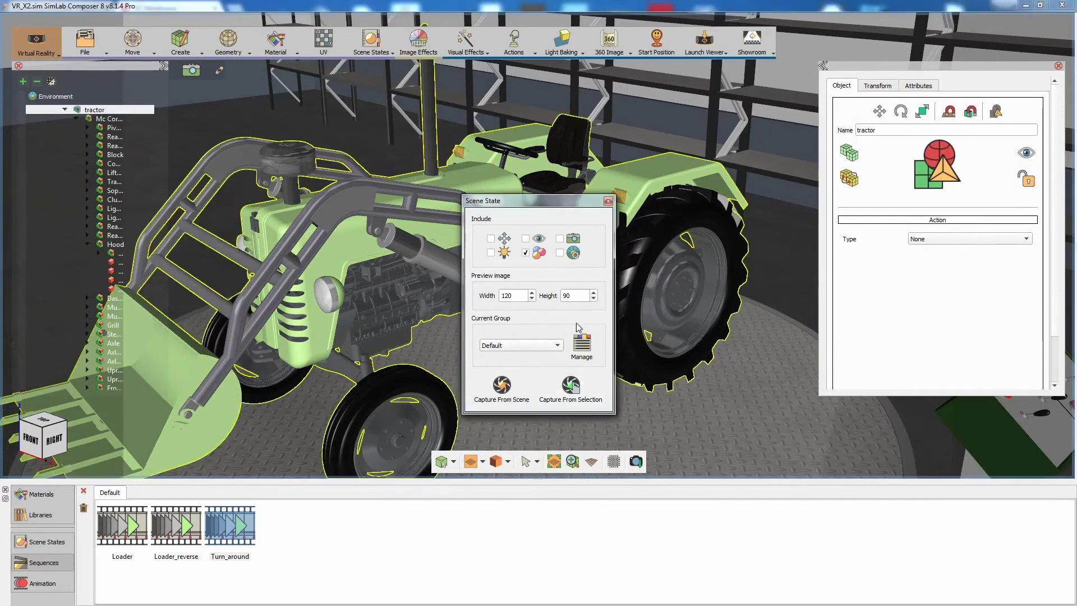
{"action": "left_click", "coordinate": [608, 201]}
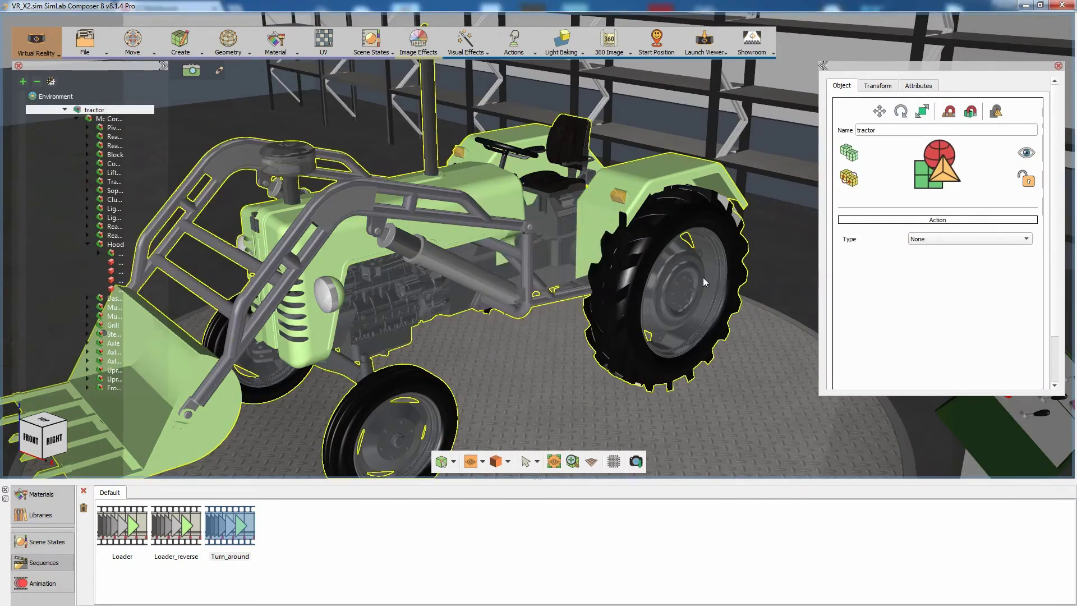
Give the small red button on the control panel a Scene State action that uses Scene1
{"action": "left_click_drag", "start_coordinate": [702, 277], "coordinate": [429, 257]}
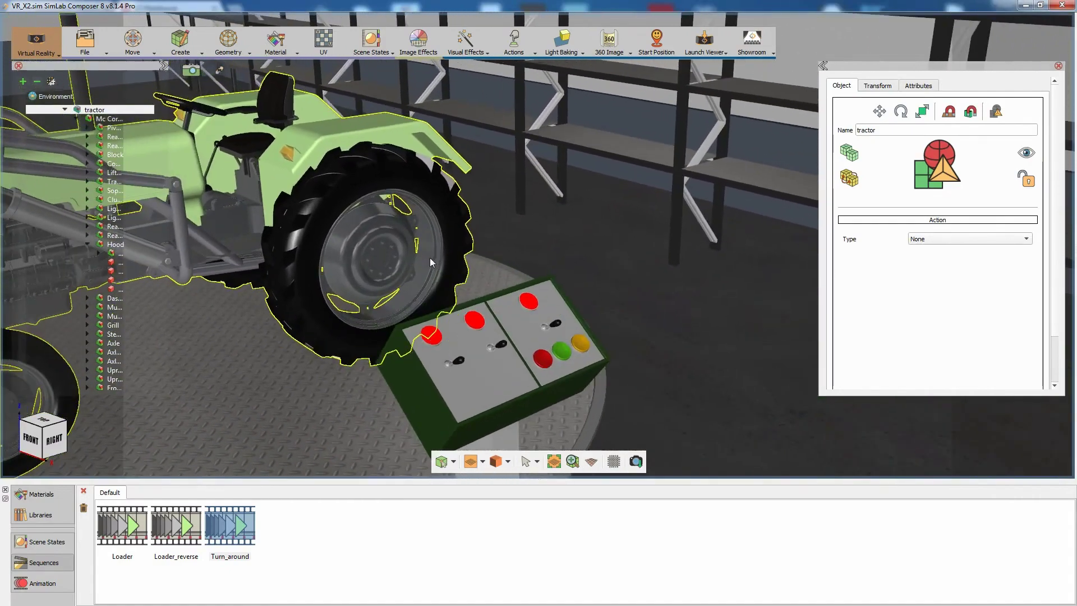
{"action": "left_click", "coordinate": [538, 359]}
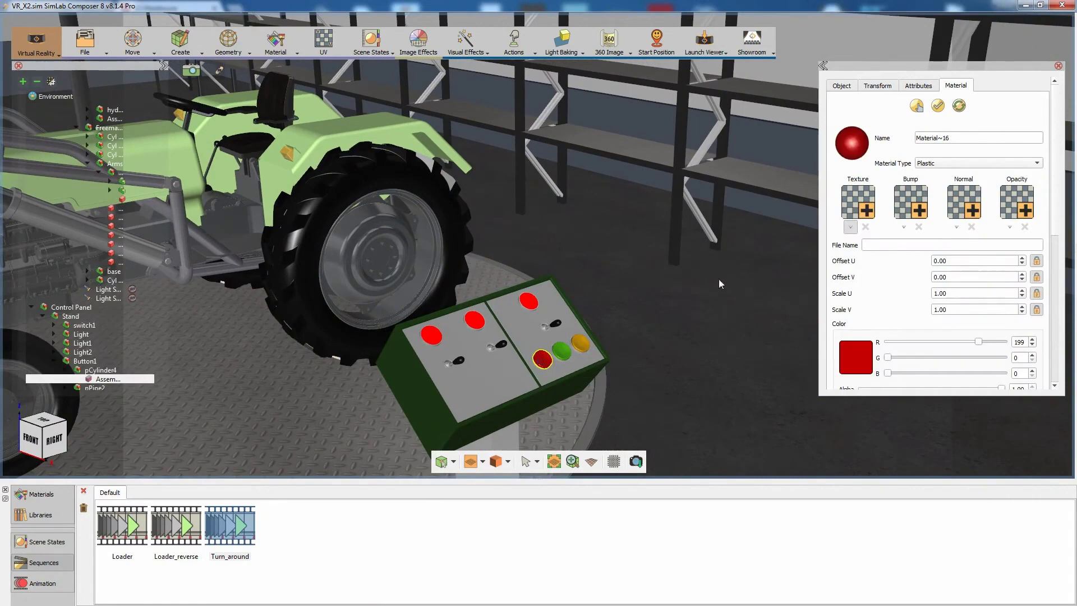
{"action": "left_click", "coordinate": [841, 86]}
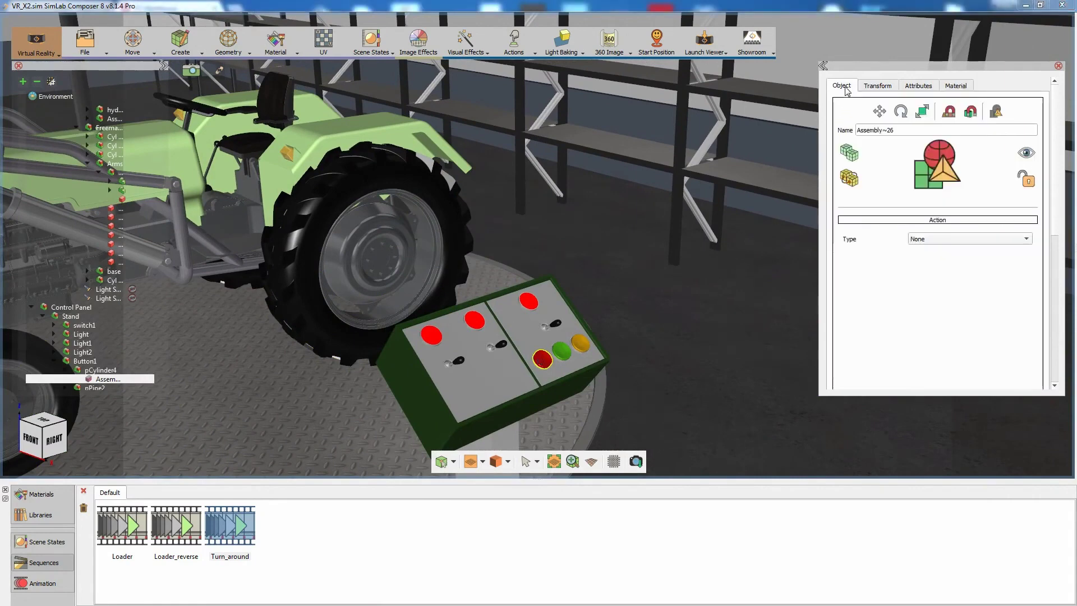
{"action": "left_click", "coordinate": [925, 235]}
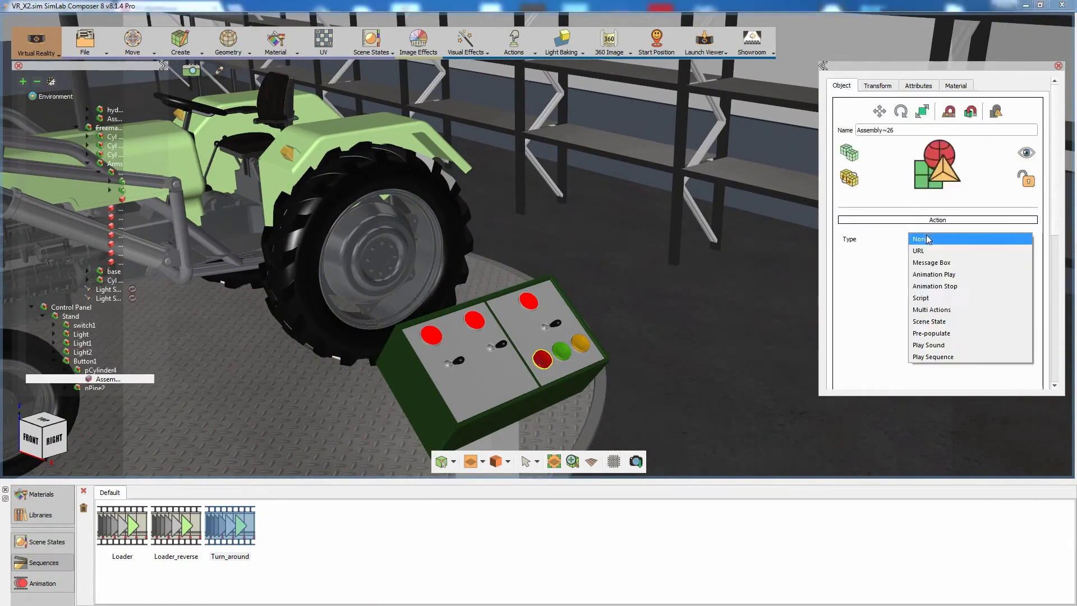
{"action": "left_click", "coordinate": [924, 322]}
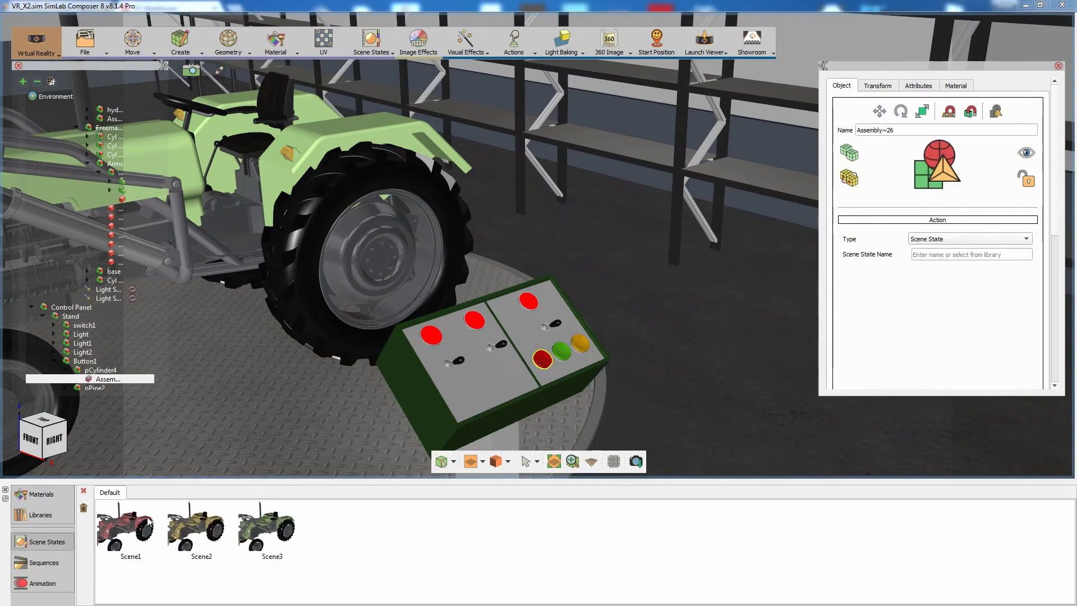
{"action": "left_click", "coordinate": [148, 523]}
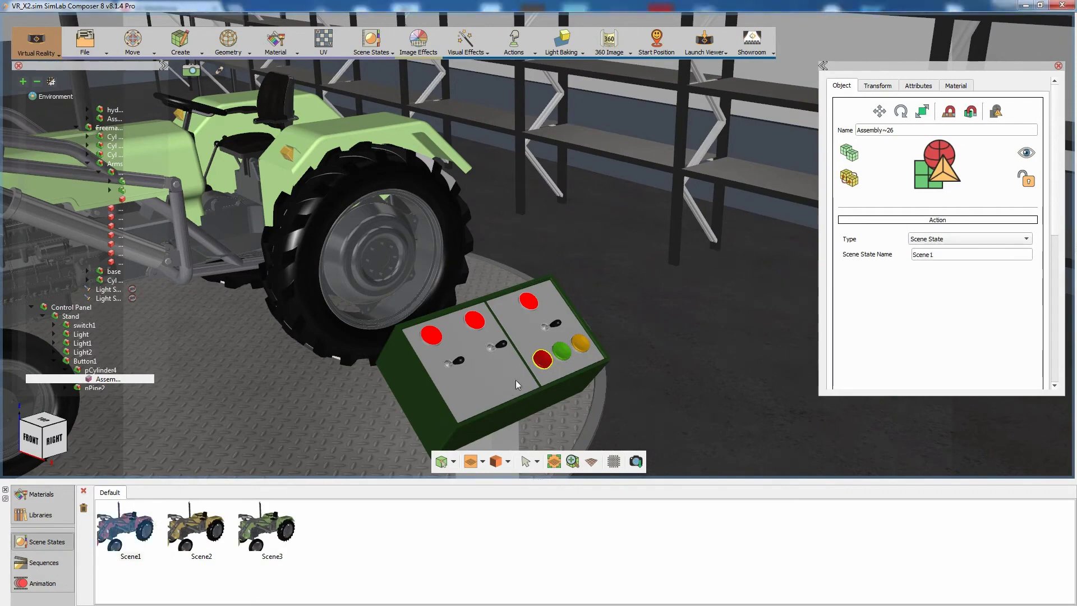
Give the green button on the control panel a Scene State action that uses Scene3
{"action": "left_click", "coordinate": [563, 355]}
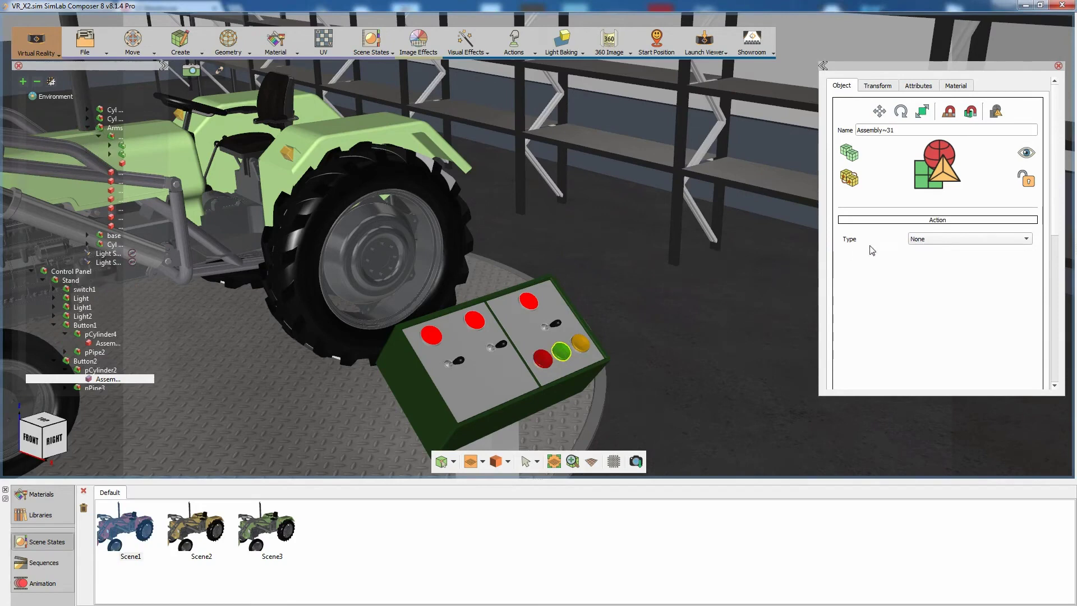
{"action": "left_click", "coordinate": [922, 239]}
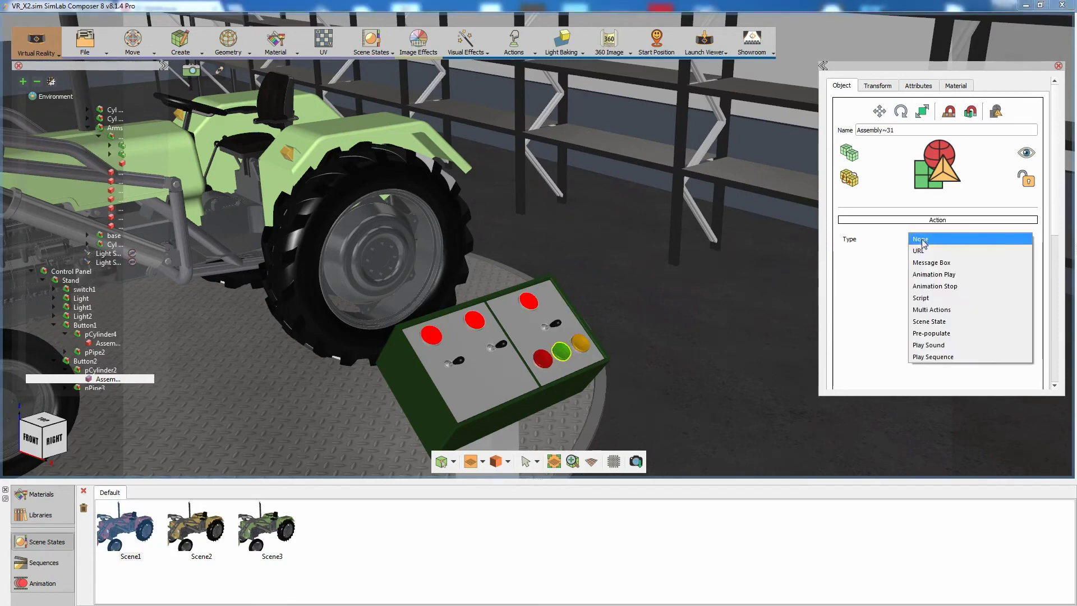
{"action": "left_click", "coordinate": [924, 322]}
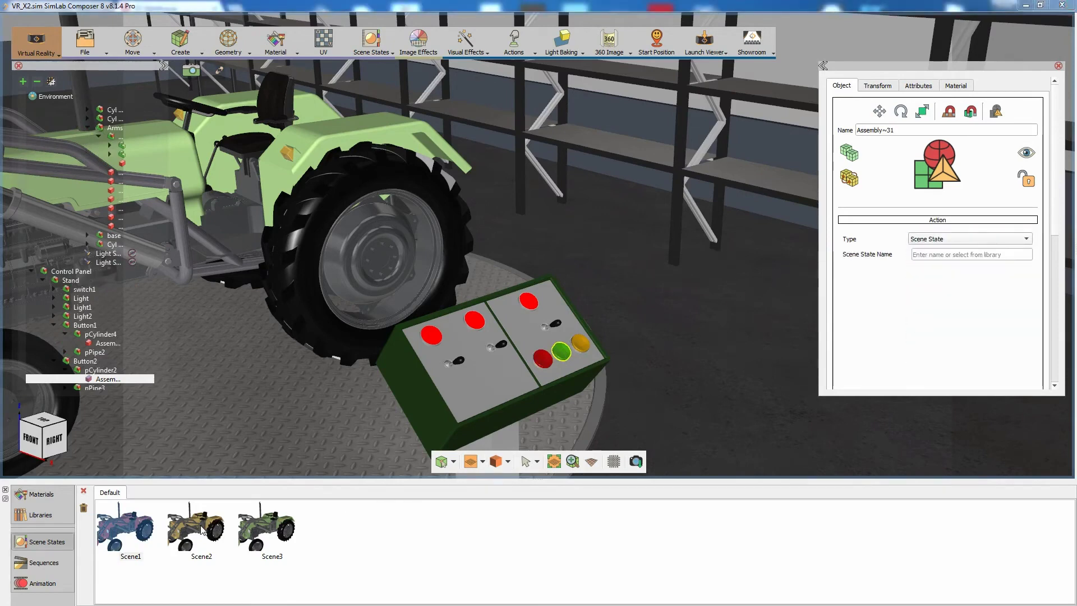
{"action": "left_click", "coordinate": [247, 533]}
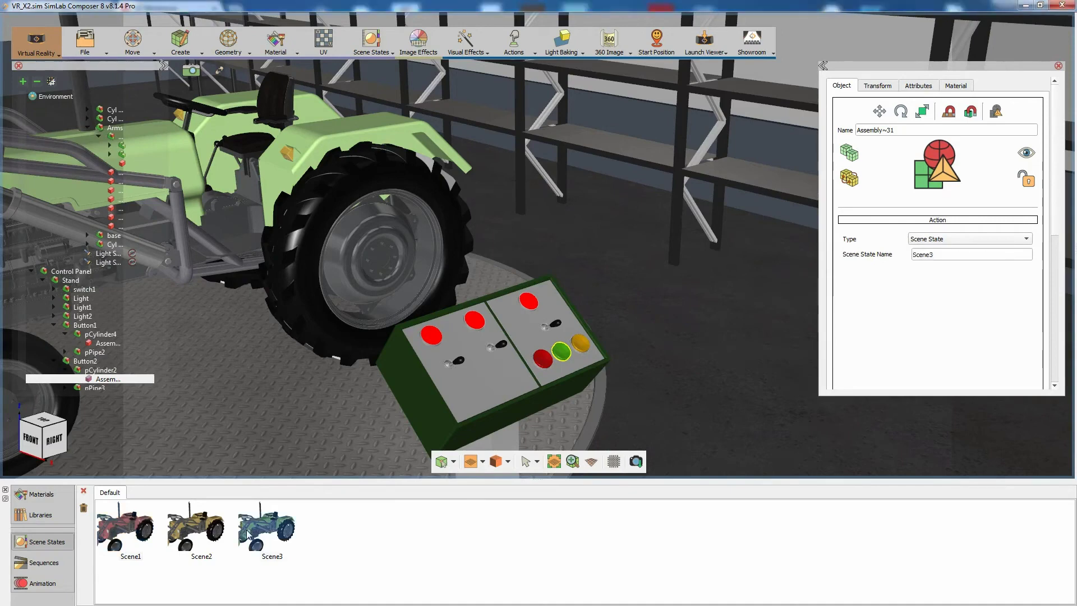
Give the yellow button on the control panel a Scene State action that uses Scene2
{"action": "left_click", "coordinate": [584, 341]}
{"action": "left_click", "coordinate": [929, 240]}
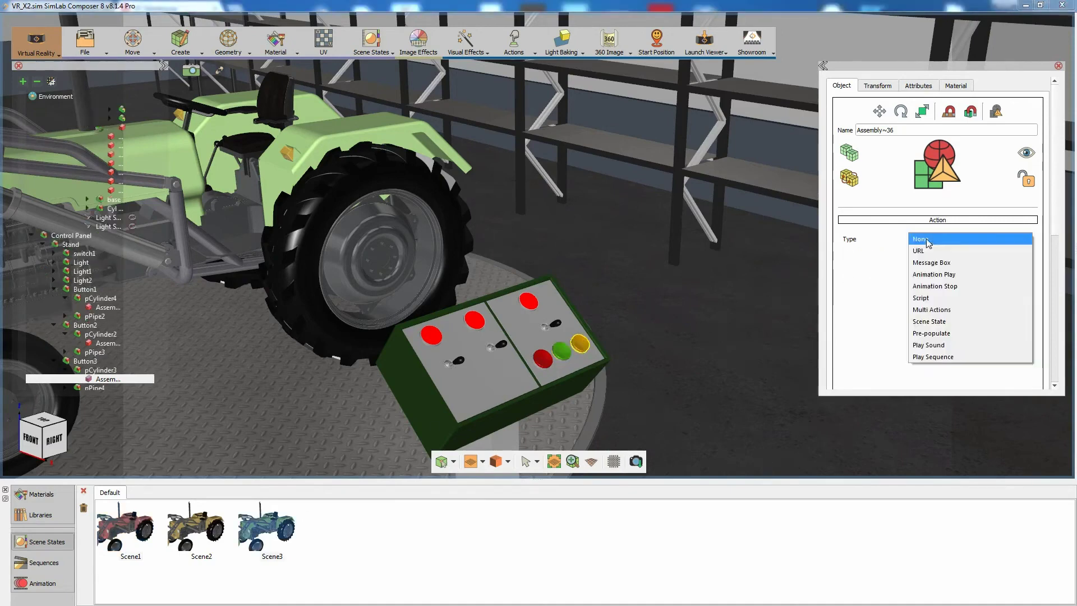
{"action": "left_click", "coordinate": [929, 322]}
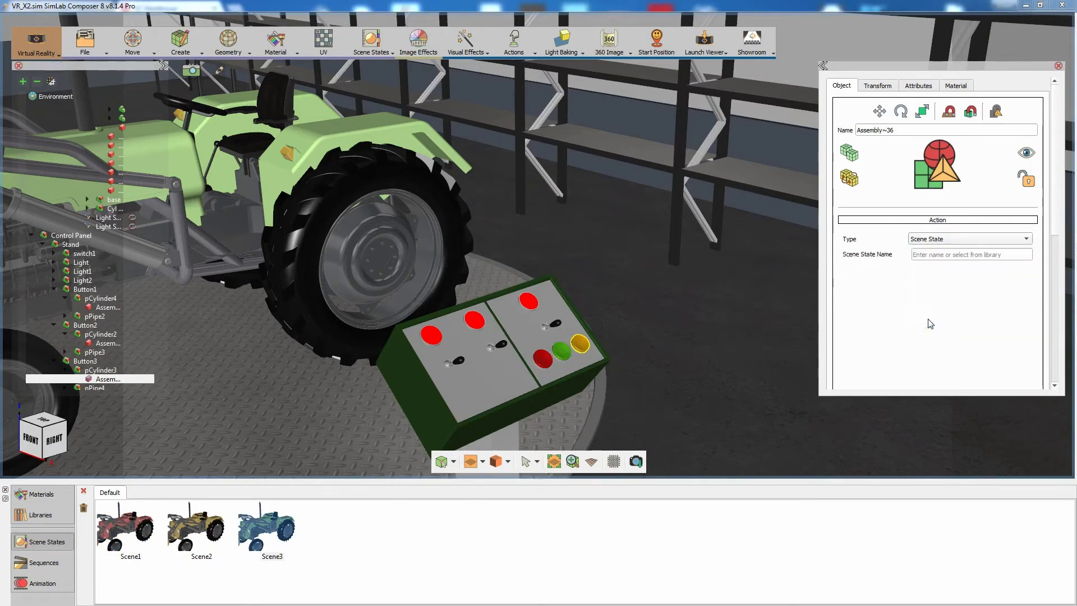
{"action": "left_click", "coordinate": [205, 528]}
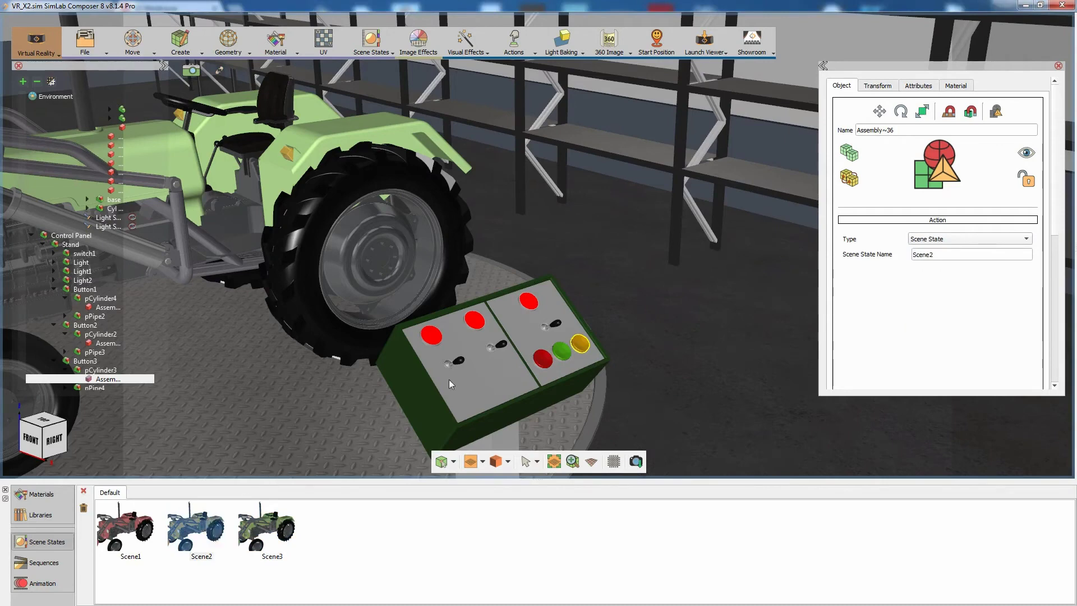
Capture a scene state from the red indicator light above the platform switch, including materials only
{"action": "middle_click_drag", "start_coordinate": [525, 305], "coordinate": [527, 301]}
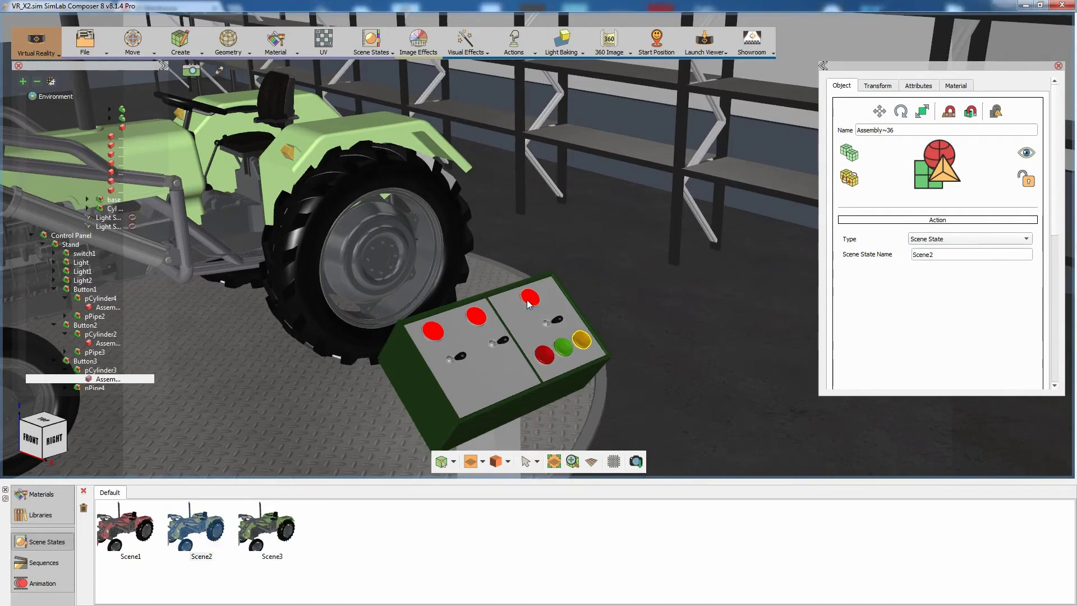
{"action": "left_click", "coordinate": [527, 302]}
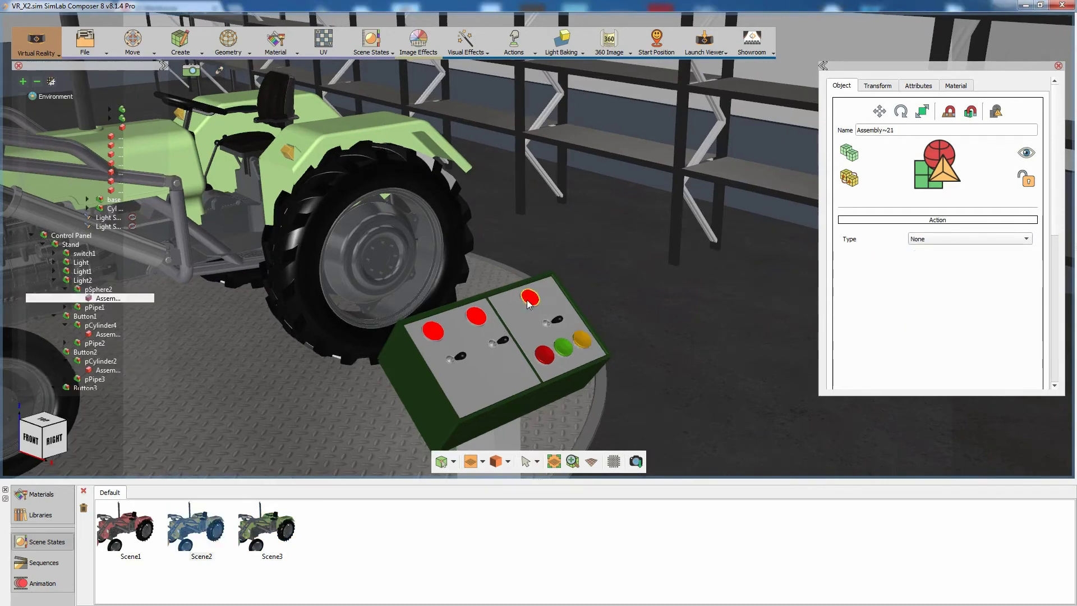
{"action": "left_click", "coordinate": [372, 48]}
{"action": "left_click", "coordinate": [369, 73]}
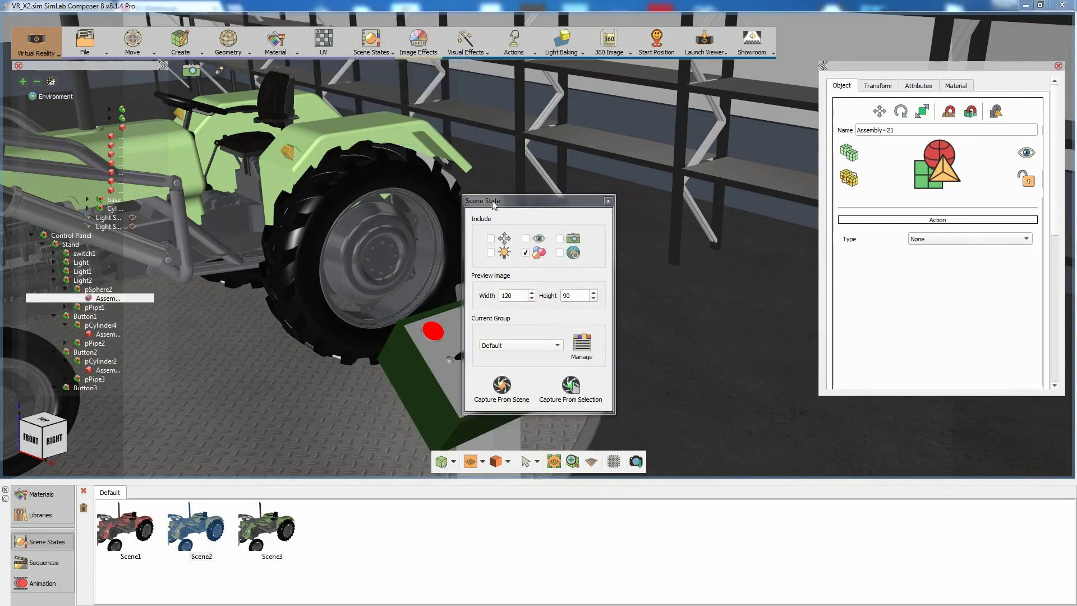
{"action": "left_click_drag", "start_coordinate": [493, 204], "coordinate": [296, 222]}
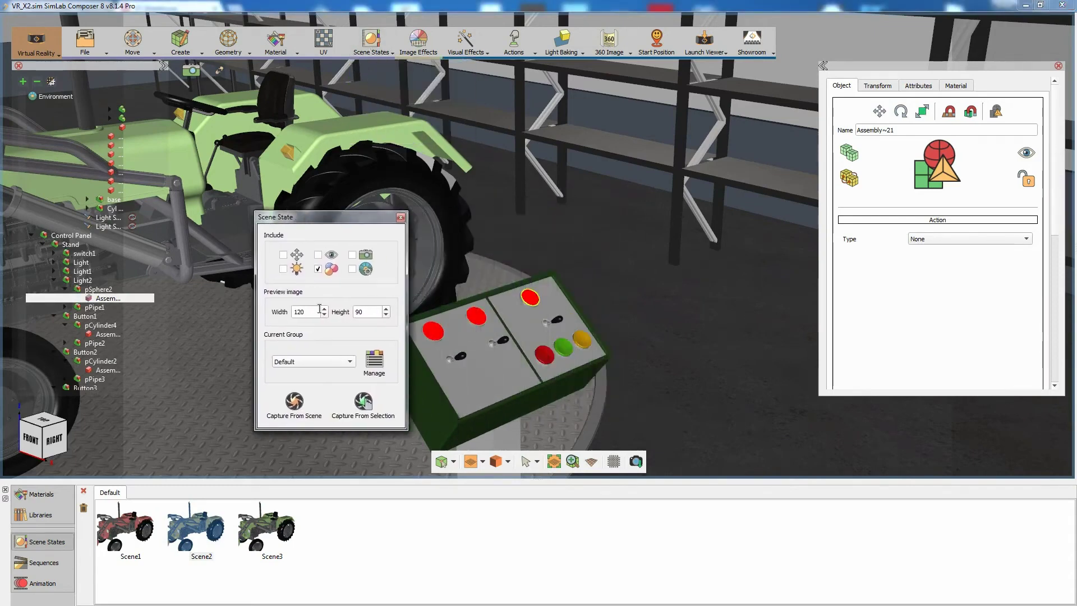
{"action": "left_click", "coordinate": [363, 402]}
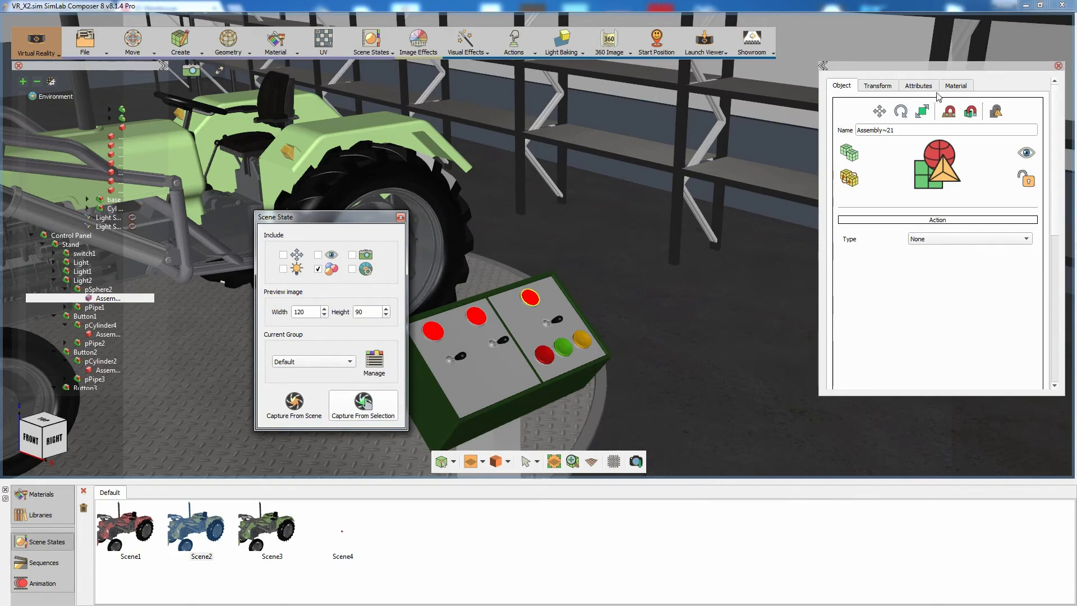
Change the indicator light's emitter color to green, #11ff00, and capture another scene state from the selected light
{"action": "left_click", "coordinate": [954, 86]}
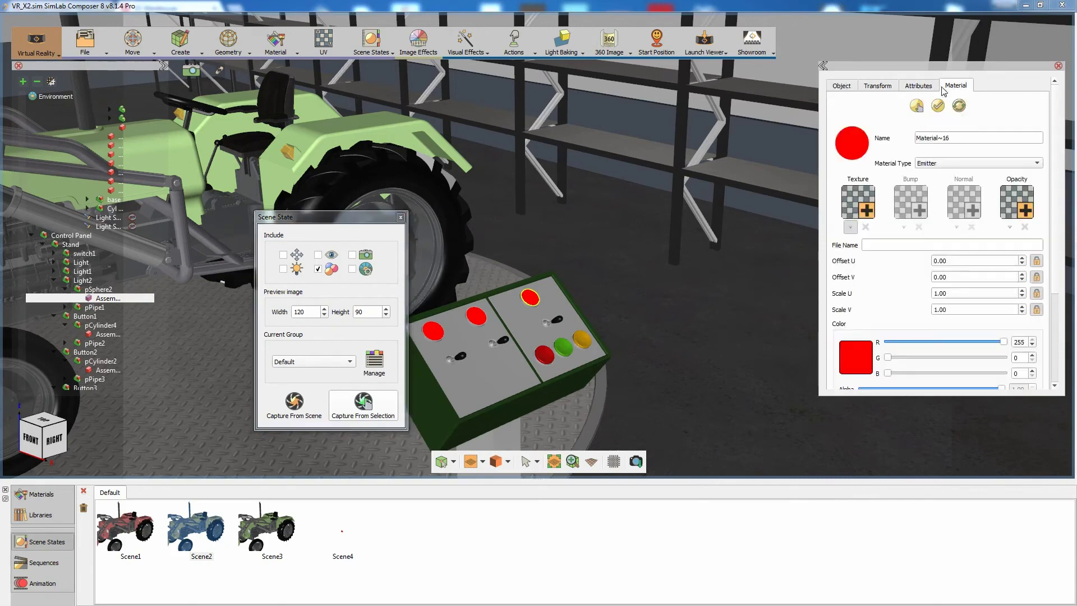
{"action": "left_click", "coordinate": [854, 359]}
{"action": "left_click", "coordinate": [1007, 130]}
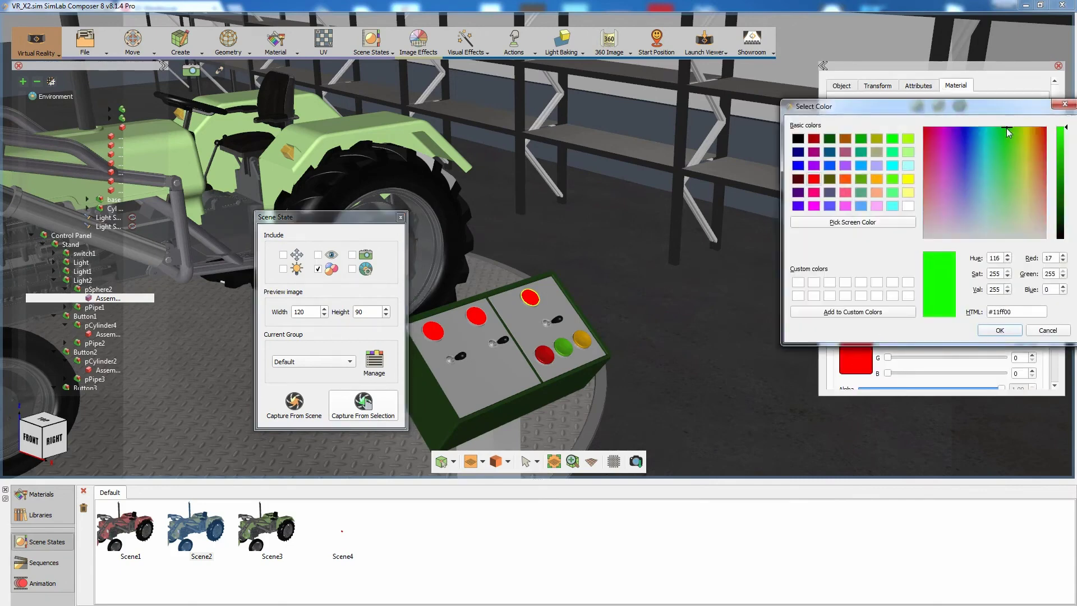
{"action": "left_click", "coordinate": [993, 332]}
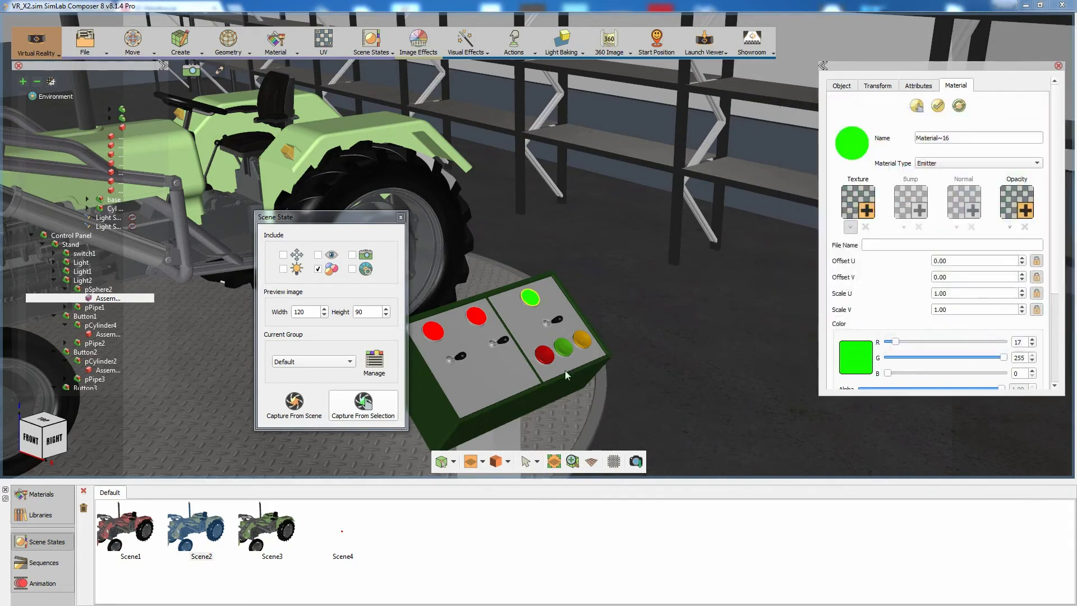
{"action": "left_click", "coordinate": [371, 408]}
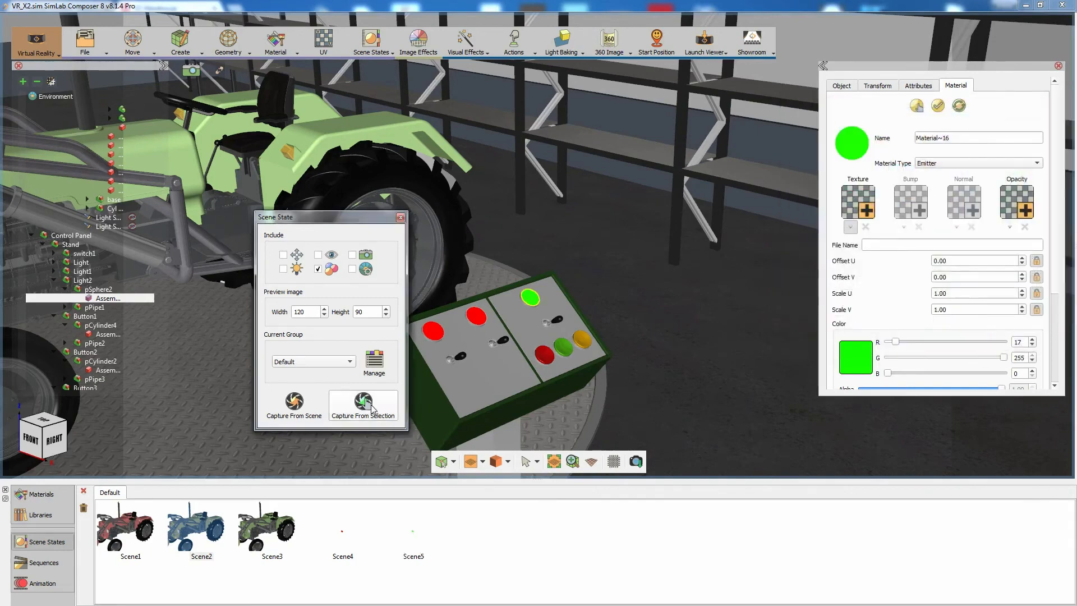
Try out the captured scene states, applying Scene1 to the tractor and finishing with Scene4 on the indicator light
{"action": "left_click", "coordinate": [272, 528]}
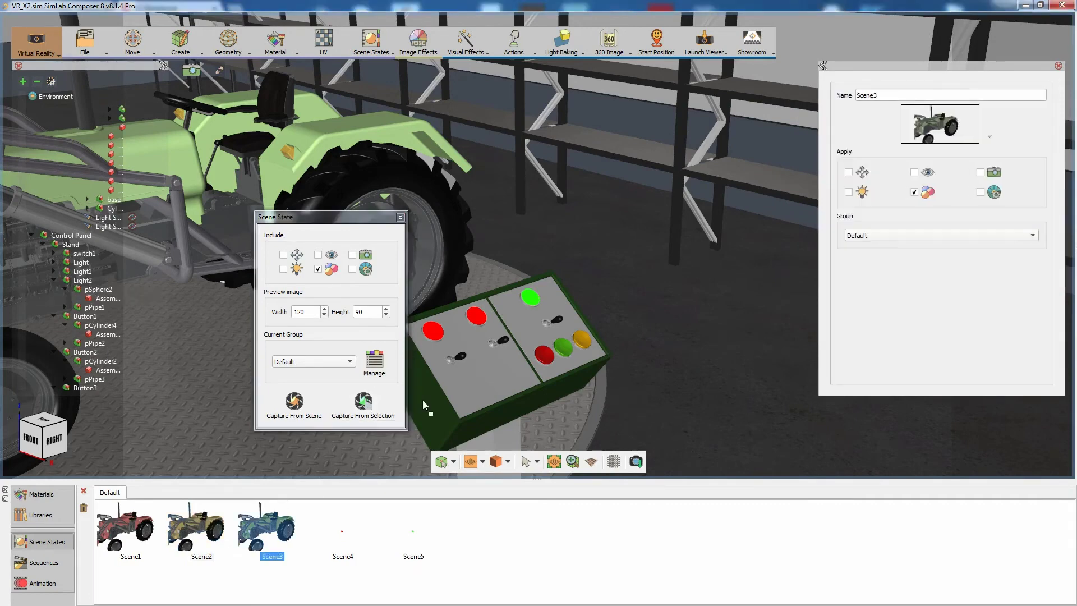
{"action": "left_click", "coordinate": [219, 530]}
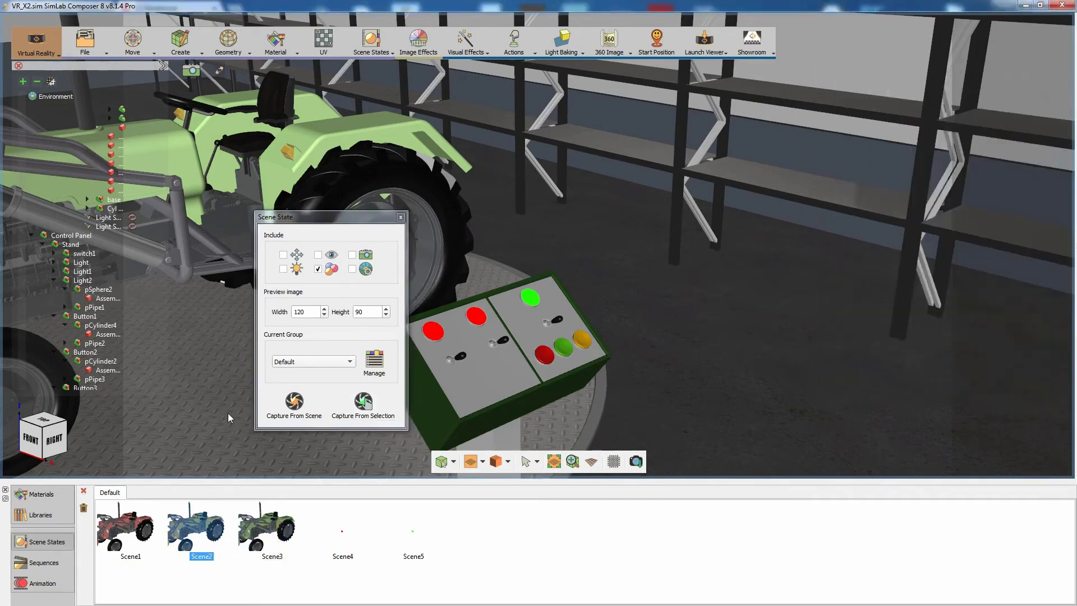
{"action": "left_click", "coordinate": [145, 532]}
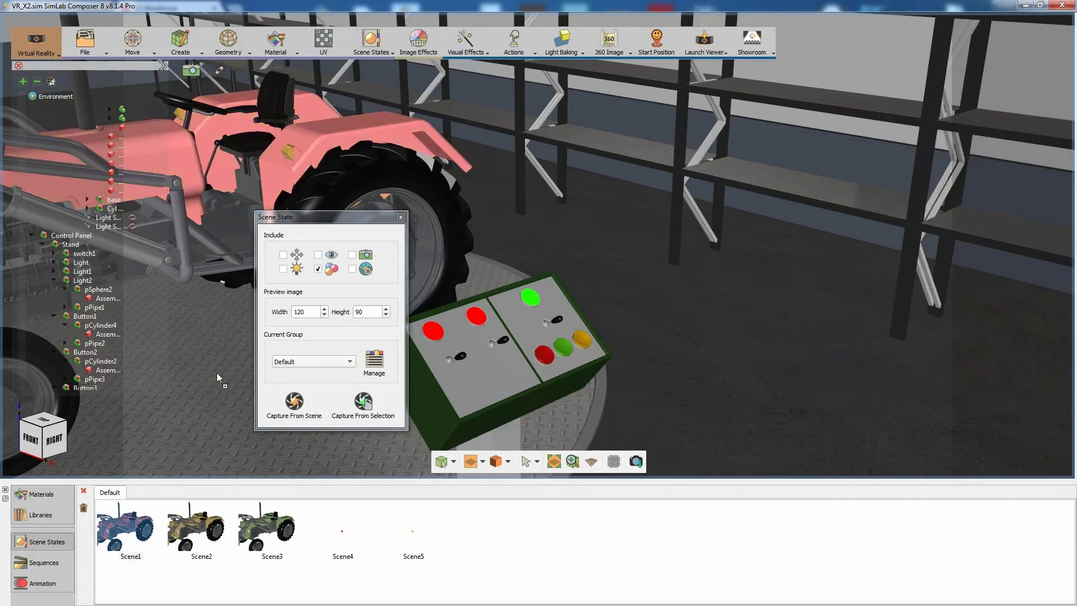
{"action": "left_click", "coordinate": [343, 530]}
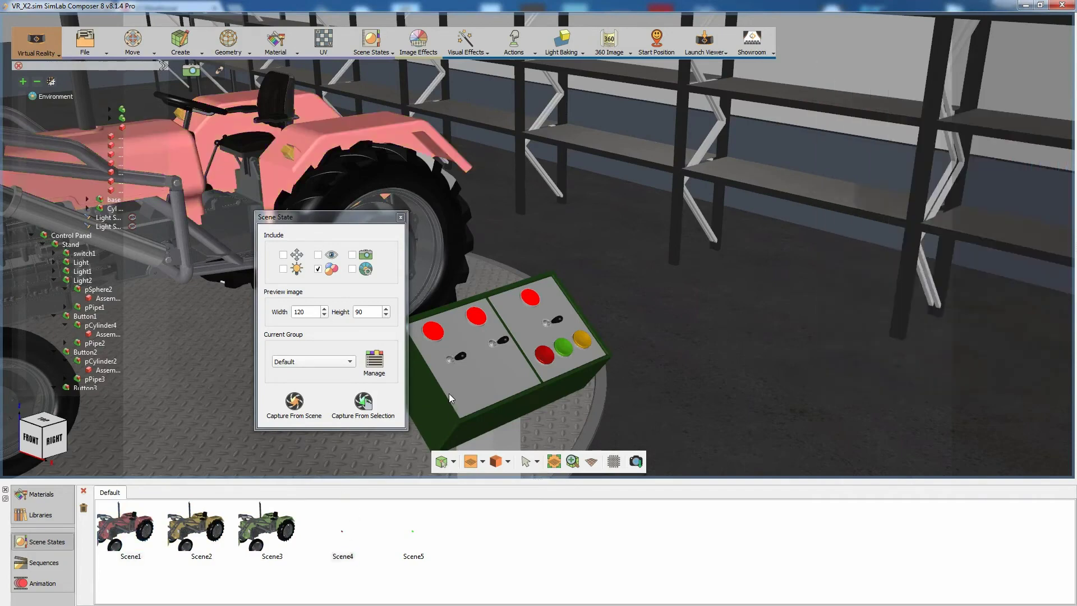
{"action": "left_click", "coordinate": [413, 530]}
{"action": "left_click", "coordinate": [343, 536]}
Add a Scene State action using Scene5 to the platform switch's Multi Actions list and set it to Run All on each click
{"action": "left_click", "coordinate": [560, 318]}
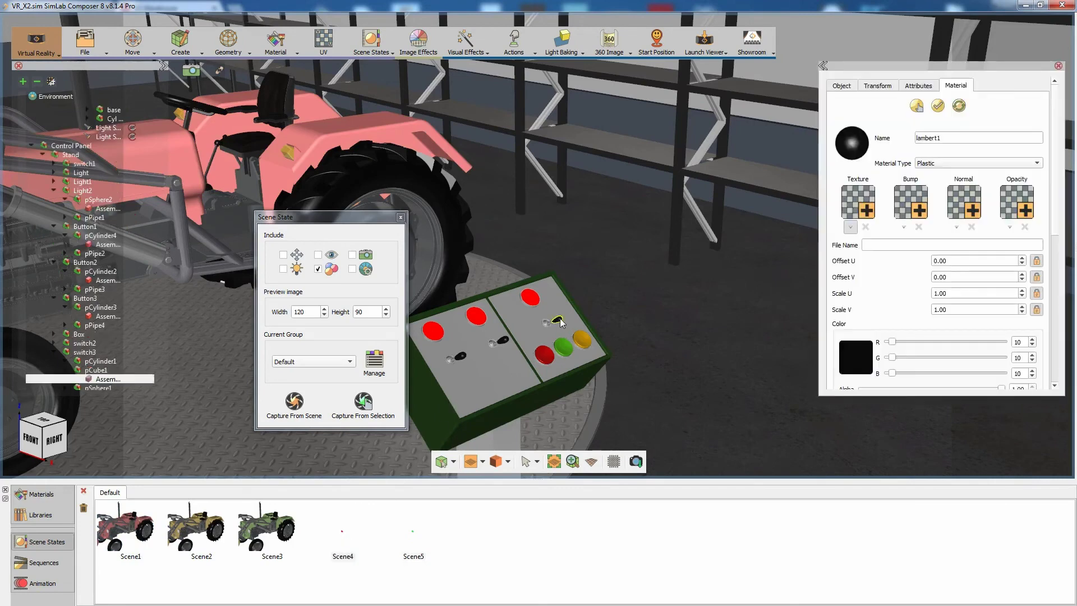
{"action": "left_click", "coordinate": [843, 86]}
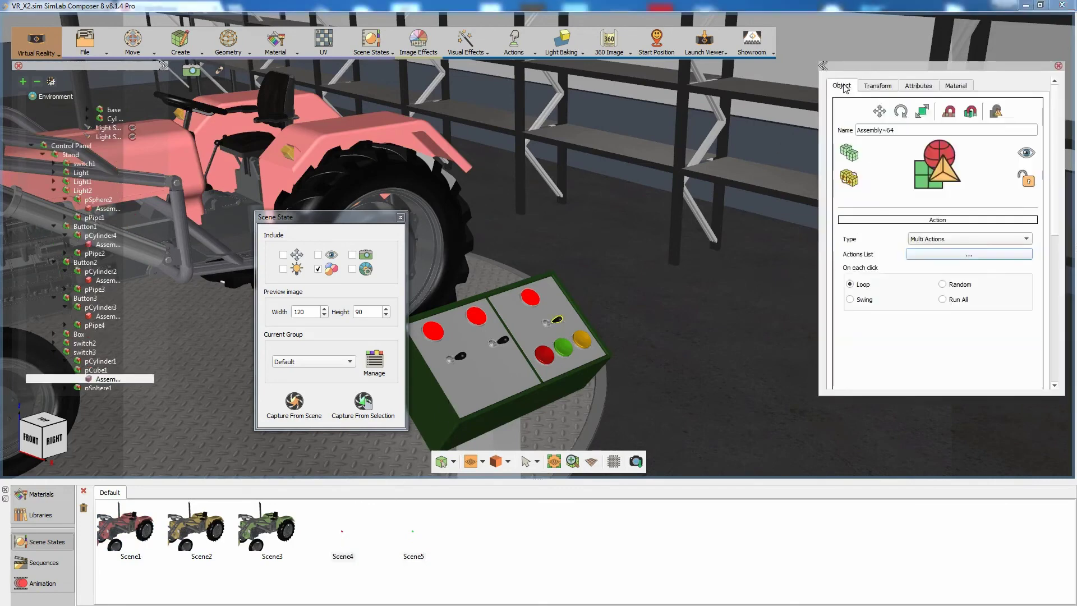
{"action": "left_click", "coordinate": [924, 256]}
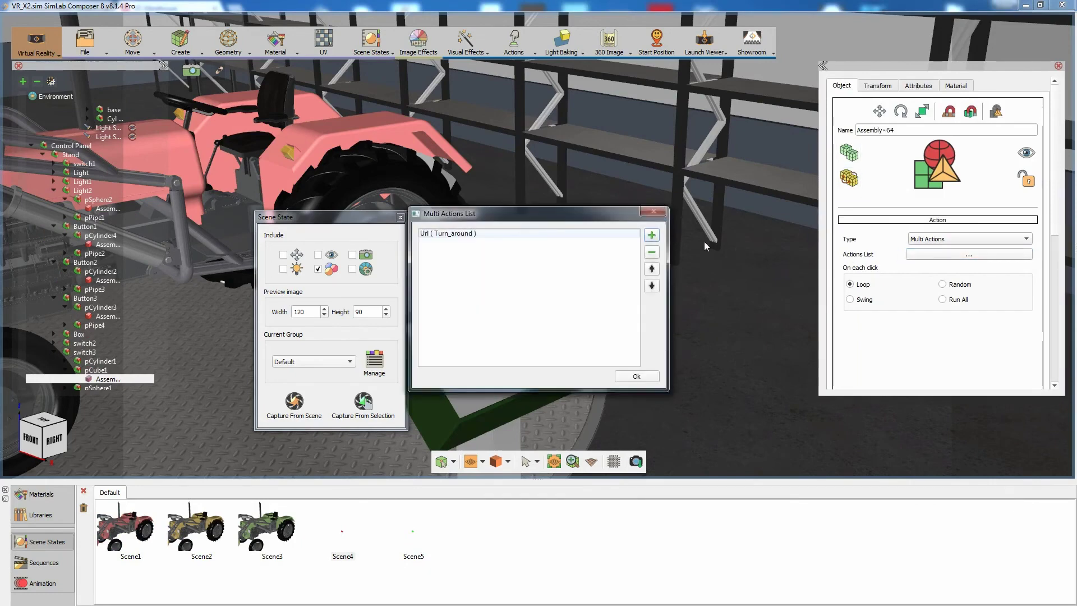
{"action": "left_click", "coordinate": [651, 235]}
{"action": "left_click", "coordinate": [548, 215]}
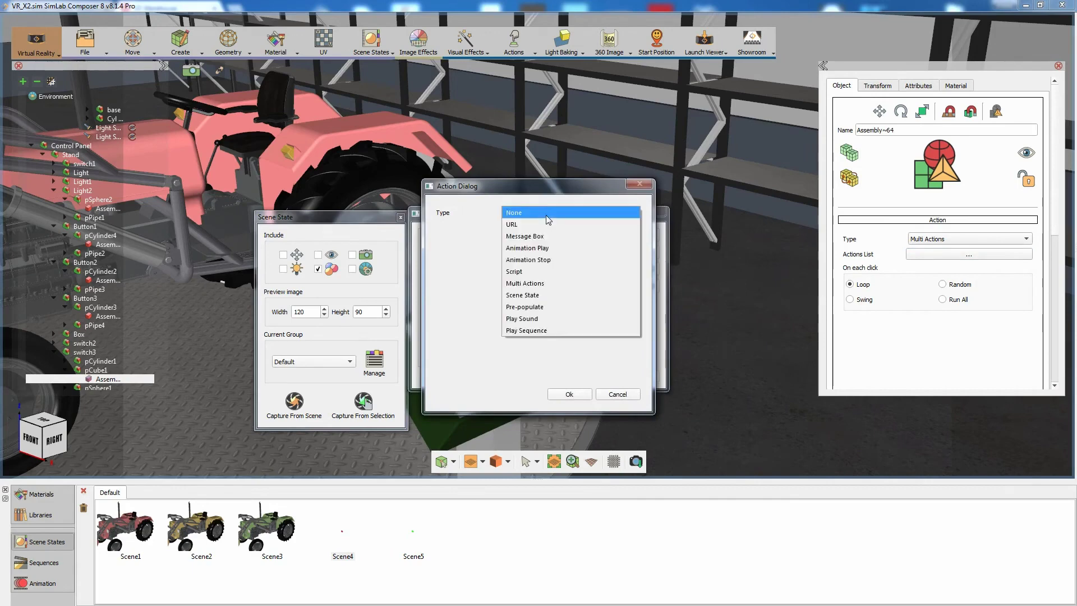
{"action": "left_click", "coordinate": [534, 295]}
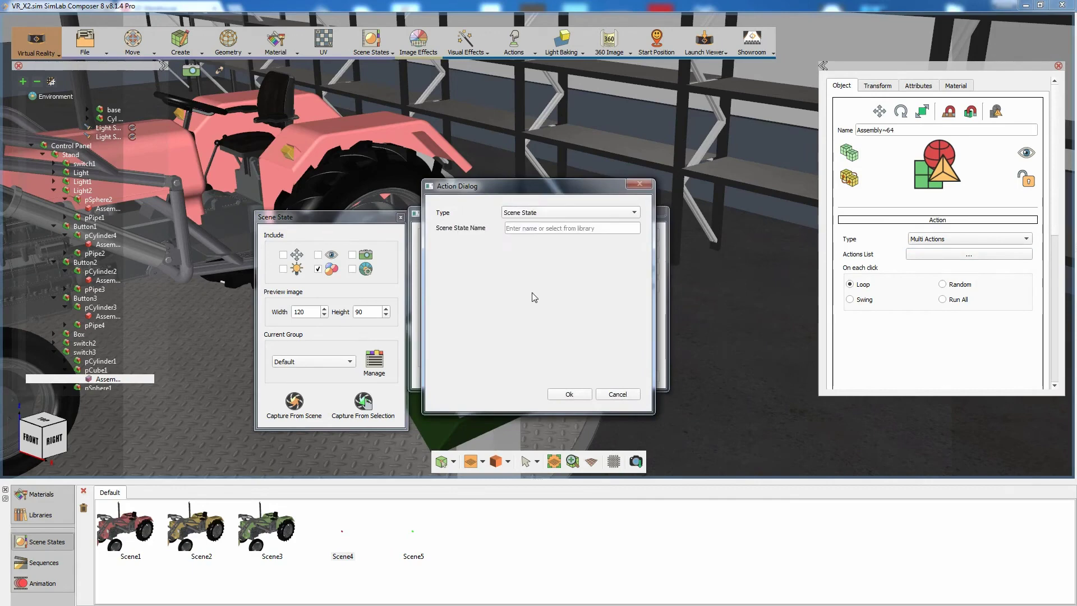
{"action": "left_click", "coordinate": [421, 527]}
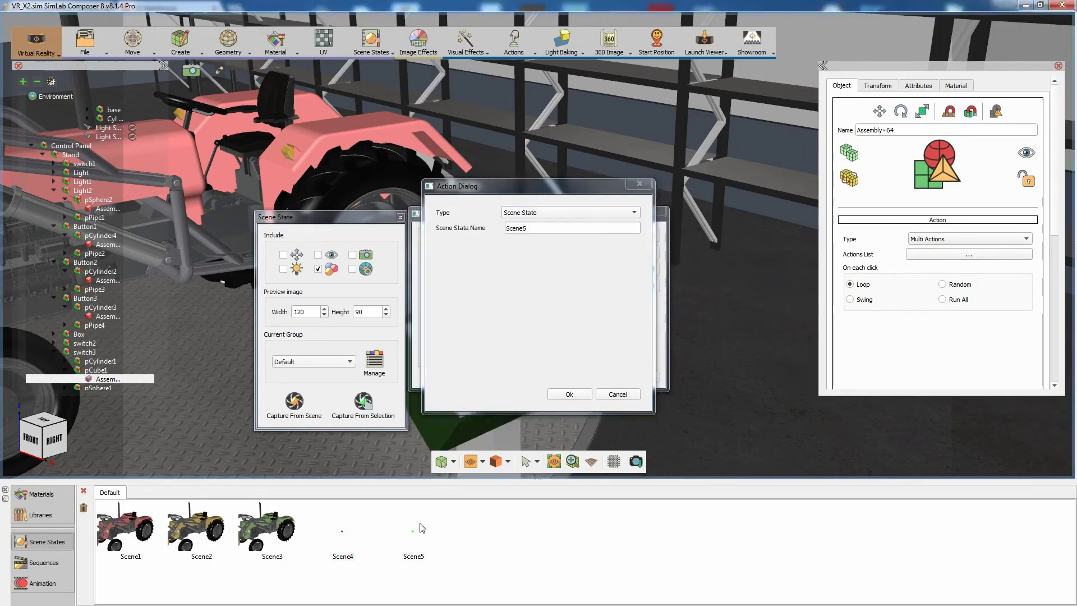
{"action": "left_click", "coordinate": [570, 394]}
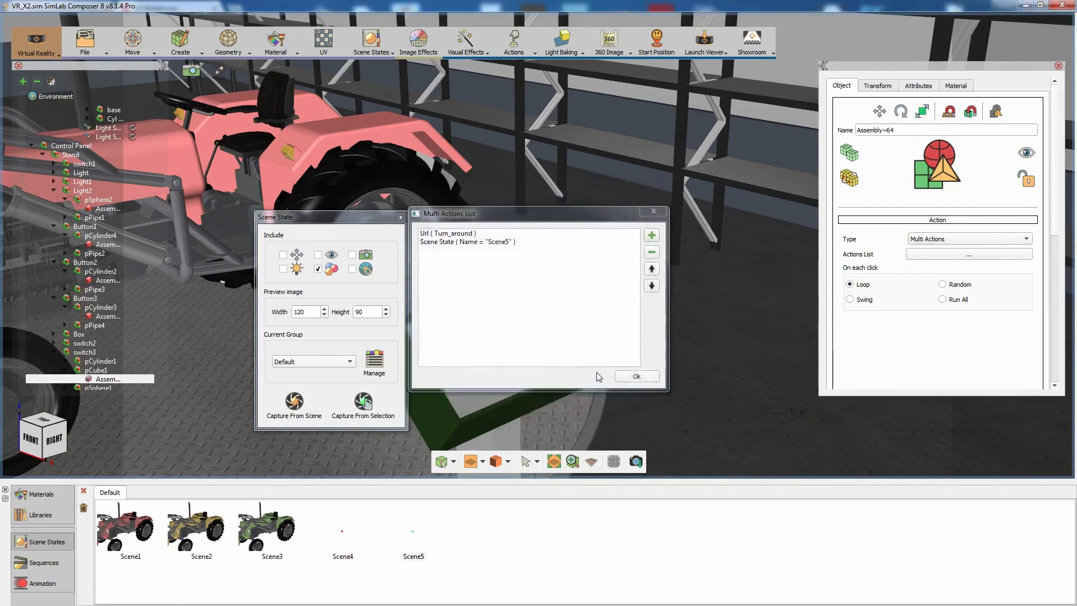
{"action": "left_click", "coordinate": [635, 376]}
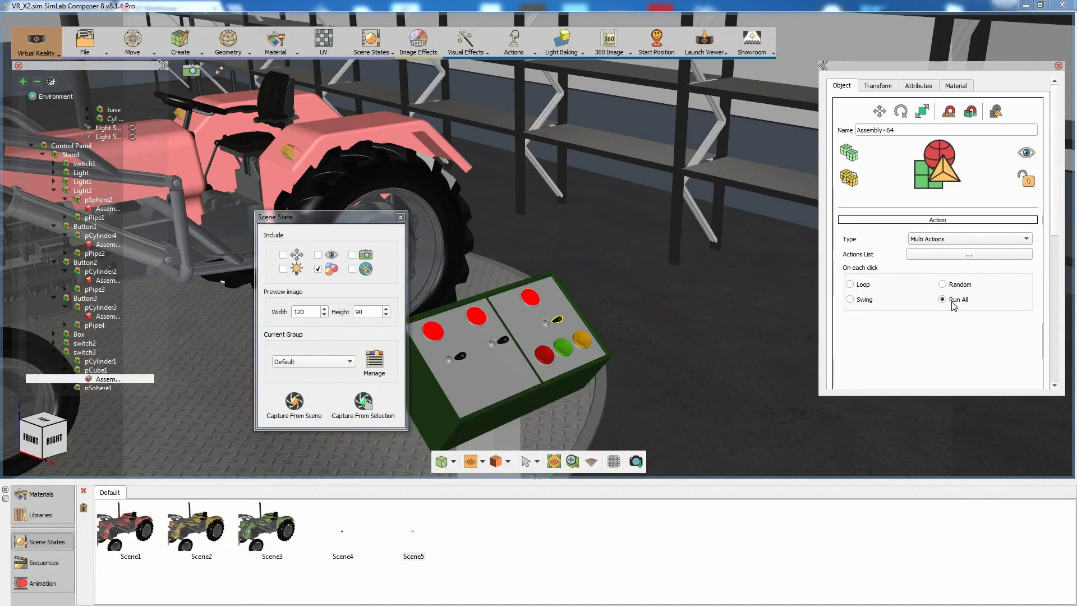
Launch the scene in the viewer's Desktop Mode and test the three paint color buttons and the platform switch
{"action": "left_click", "coordinate": [715, 54]}
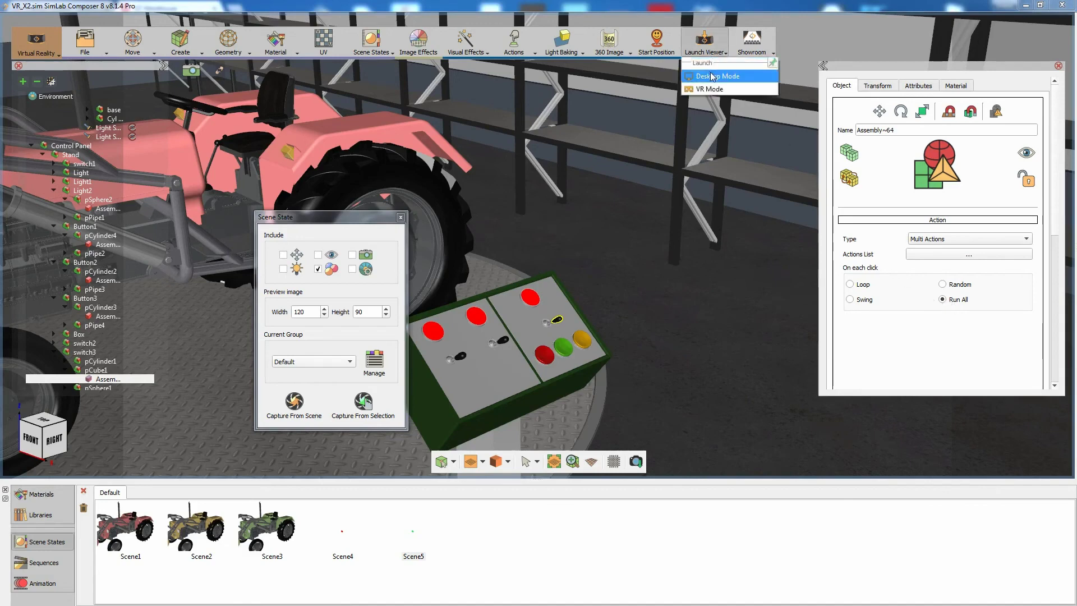
{"action": "left_click", "coordinate": [711, 77]}
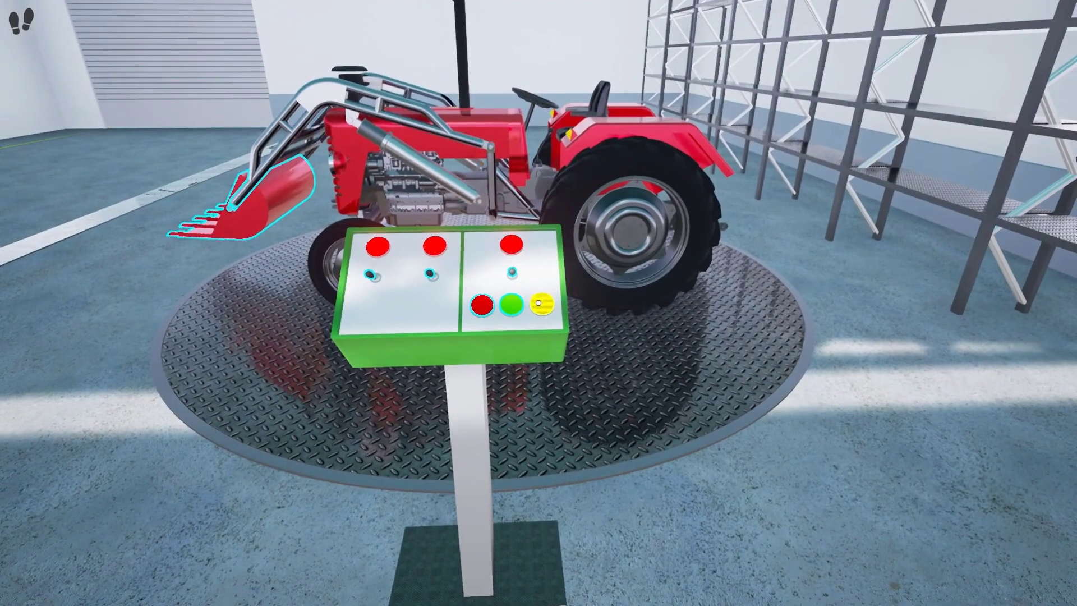
{"action": "left_click", "coordinate": [538, 303]}
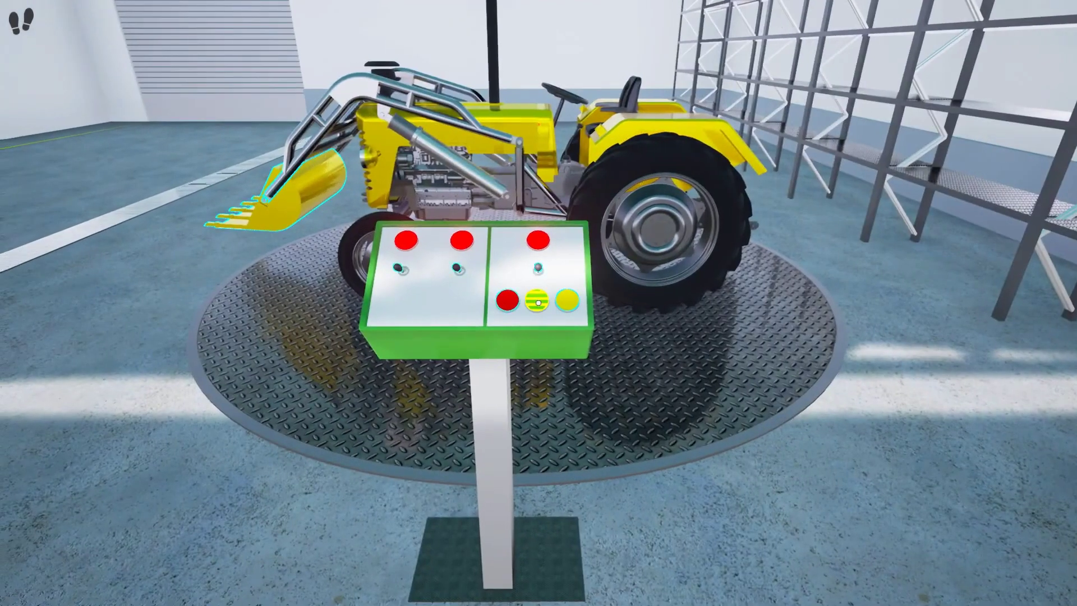
{"action": "left_click", "coordinate": [537, 303]}
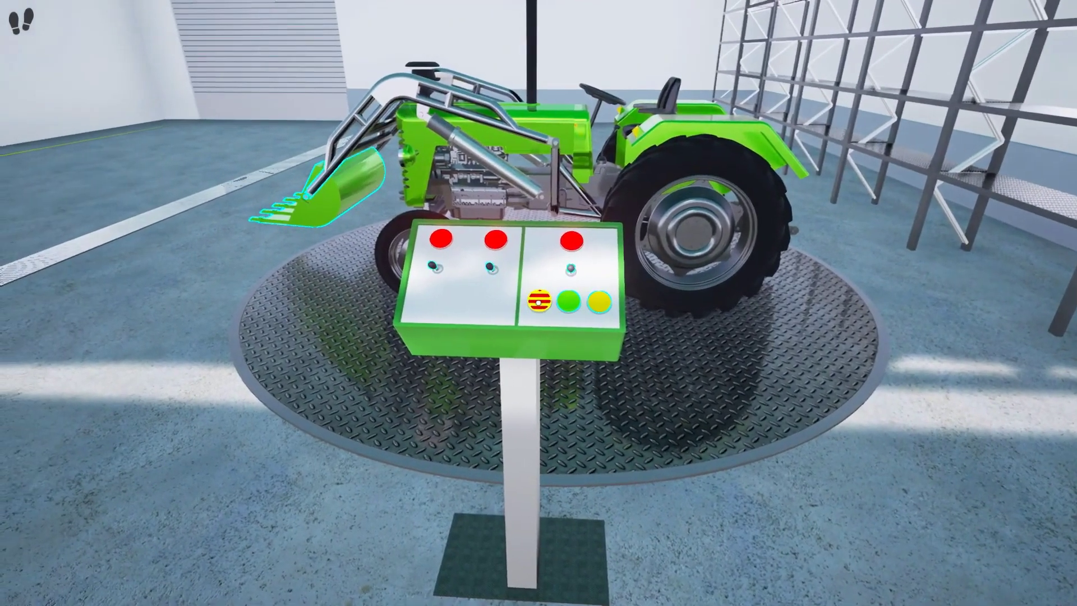
{"action": "left_click", "coordinate": [538, 302]}
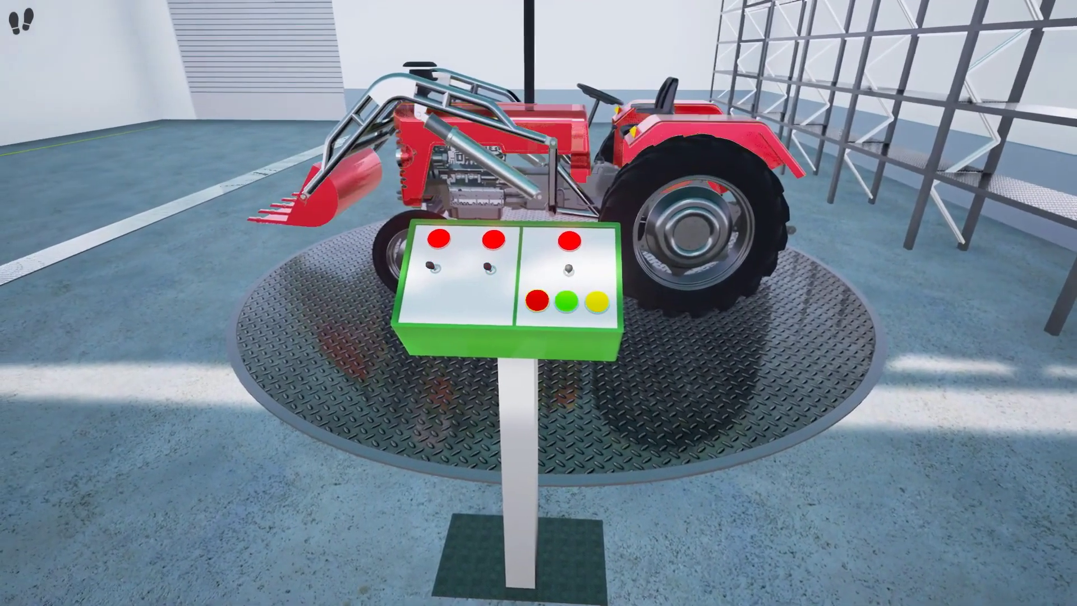
{"action": "left_click", "coordinate": [538, 303]}
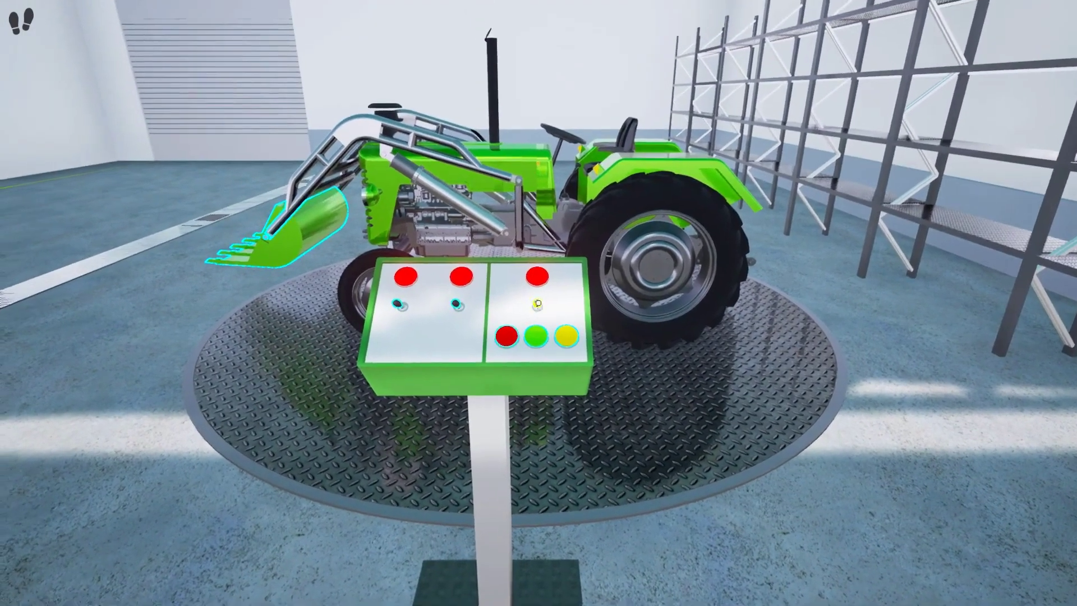
{"action": "left_click", "coordinate": [538, 302]}
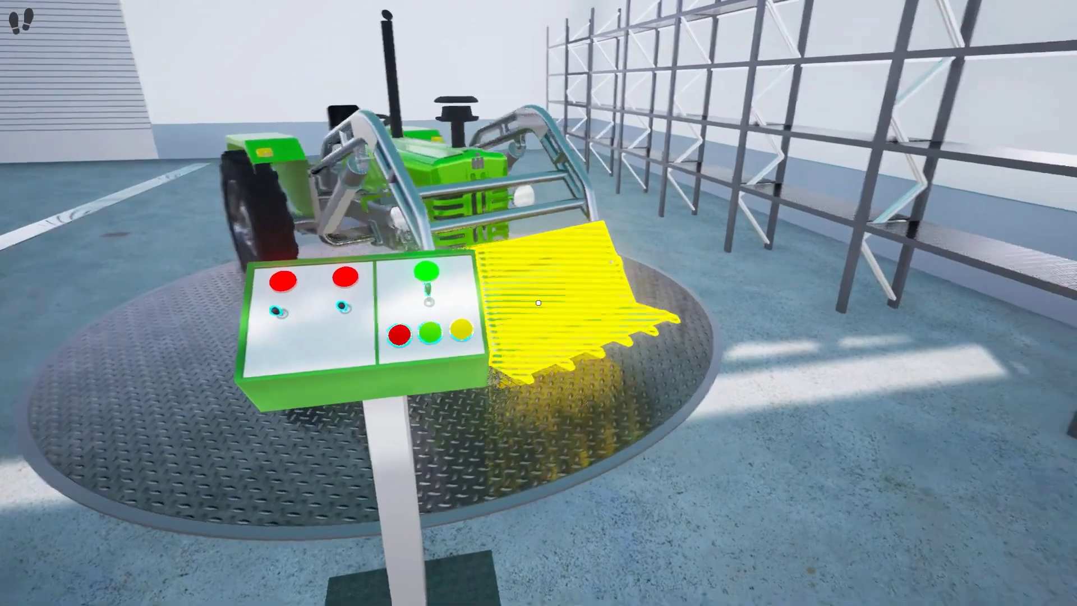
Test the loader interactions on the bucket and the first loader switch, and paint the tractor red with its color button
{"action": "left_click", "coordinate": [538, 302]}
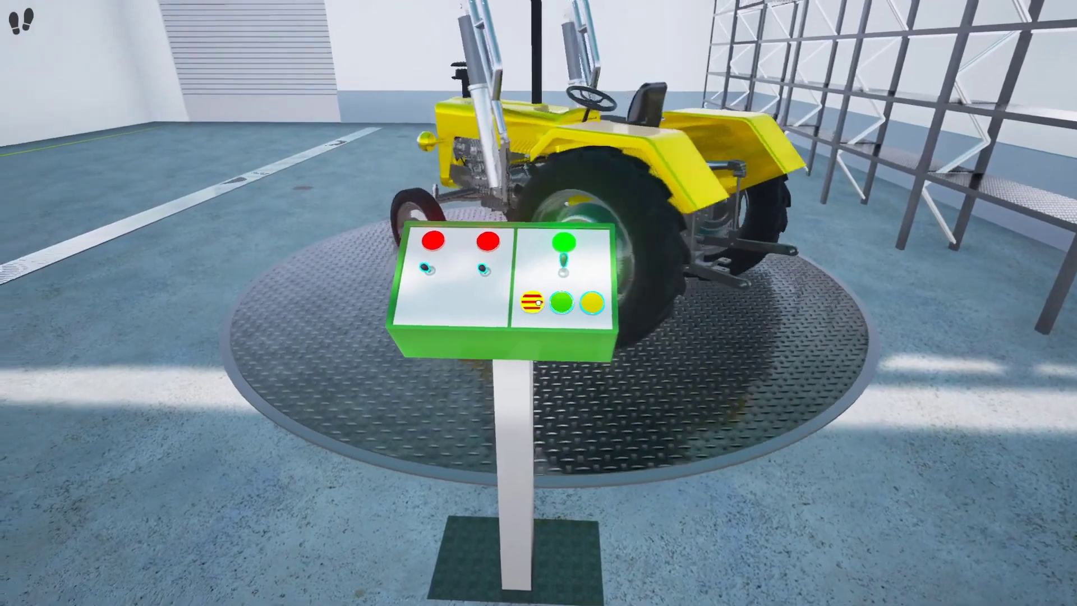
{"action": "left_click", "coordinate": [537, 303]}
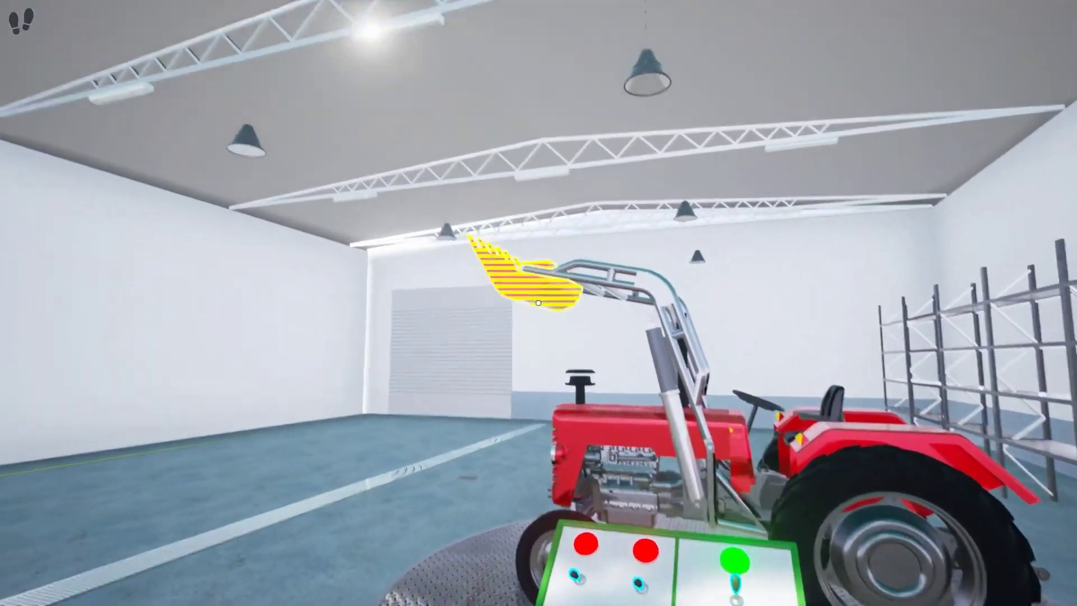
{"action": "left_click_drag", "start_coordinate": [537, 303], "coordinate": [538, 303]}
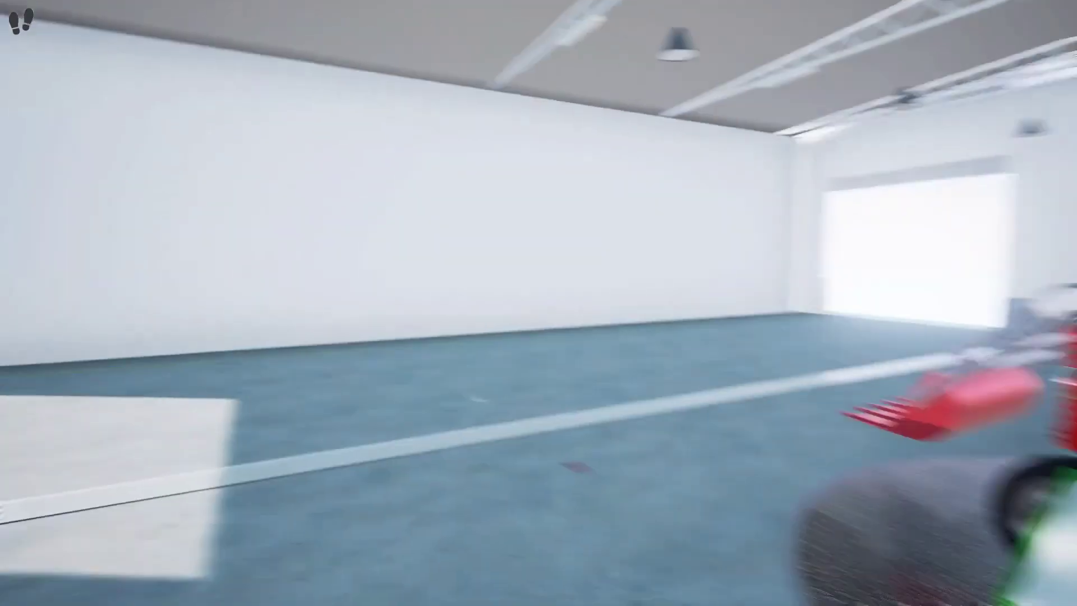
{"action": "key", "text": "w"}
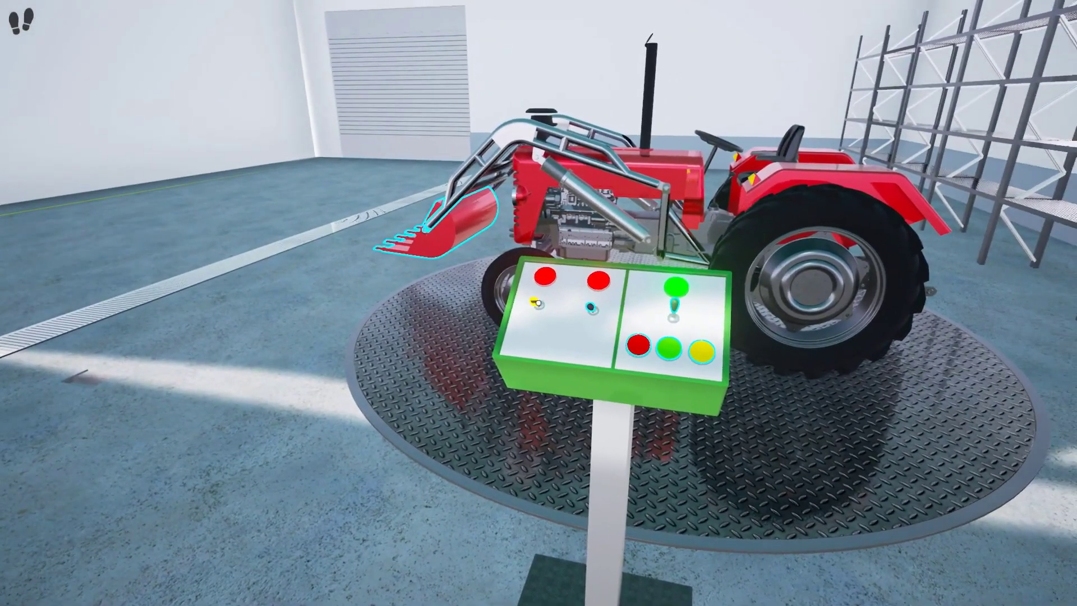
{"action": "left_click", "coordinate": [536, 303]}
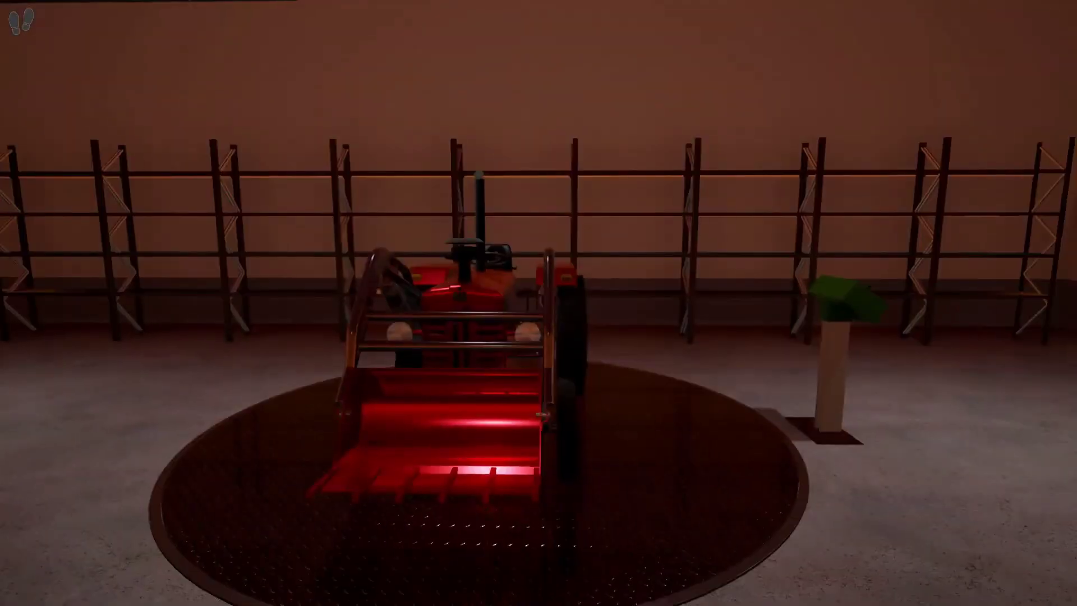
Walk around the tractor to the control panel in the dimly lit garage and test the paint color buttons, finishing with red
{"action": "key", "text": "w"}
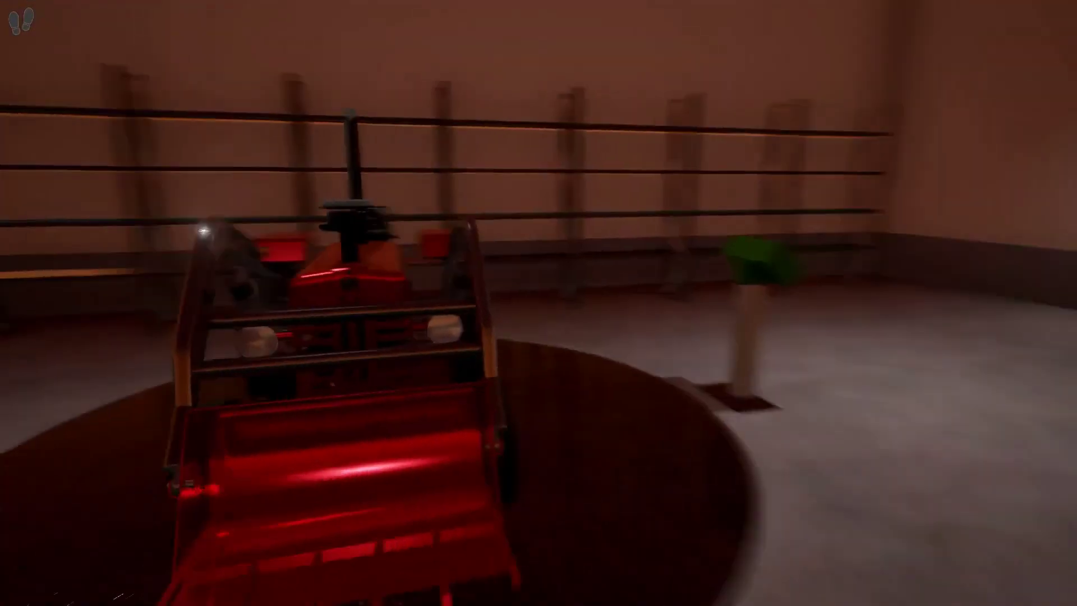
{"action": "key", "text": "d"}
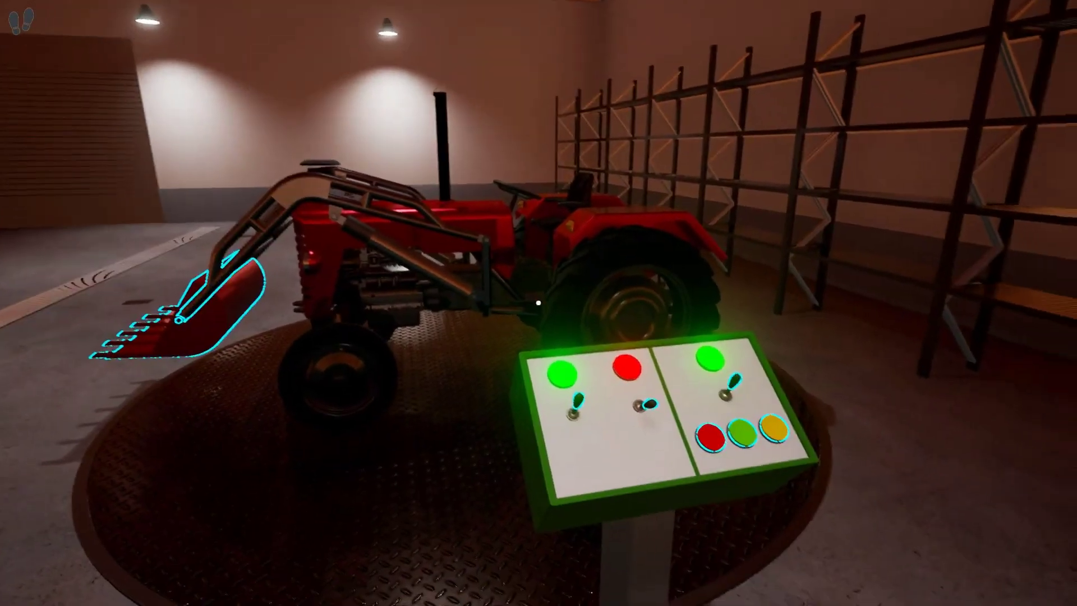
{"action": "key", "text": "d"}
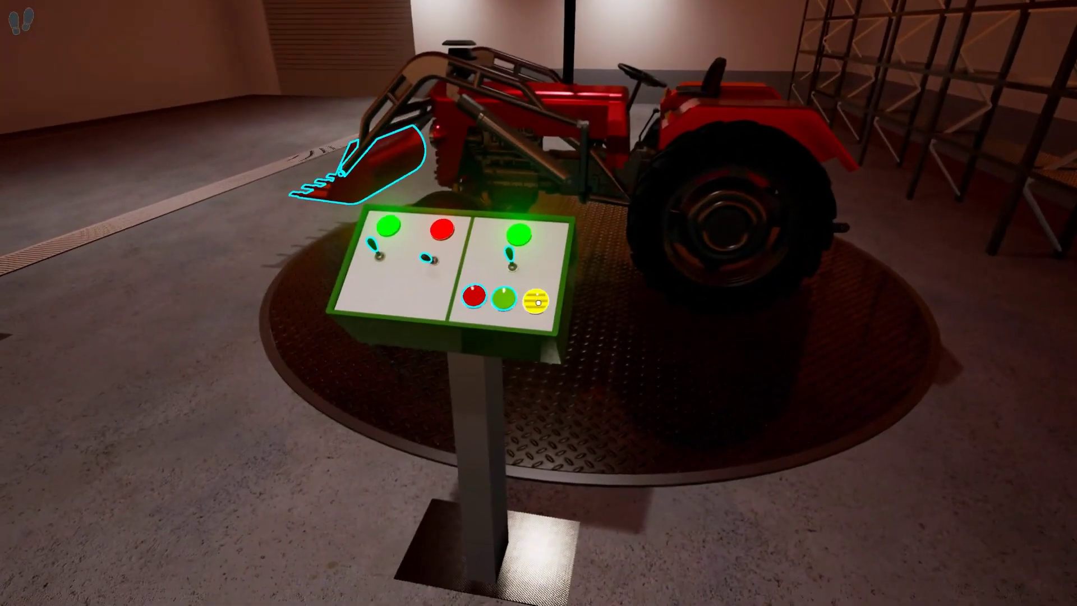
{"action": "left_click", "coordinate": [538, 303]}
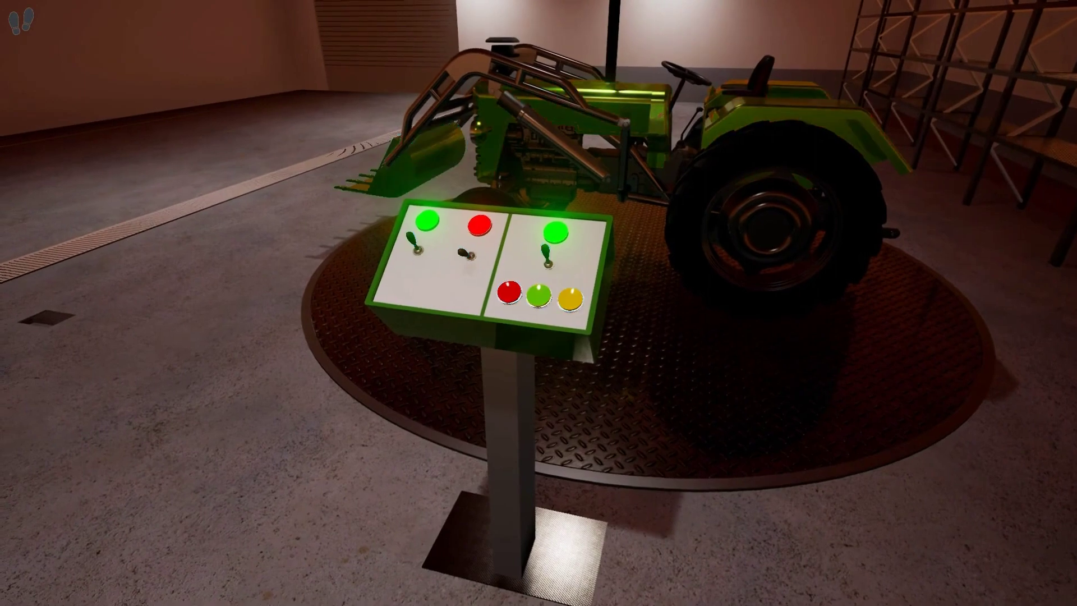
{"action": "left_click", "coordinate": [539, 303]}
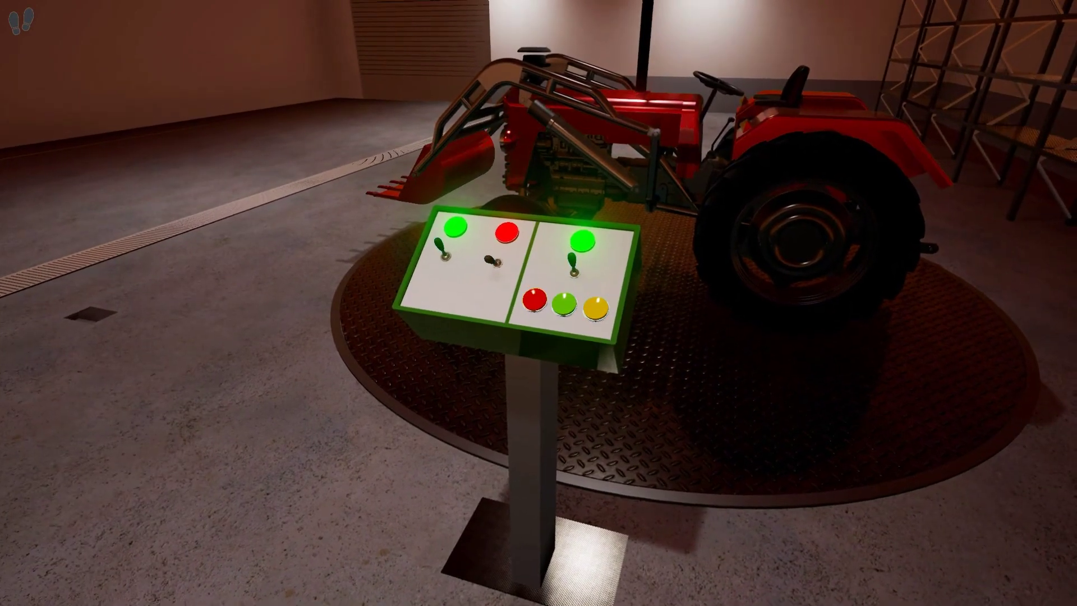